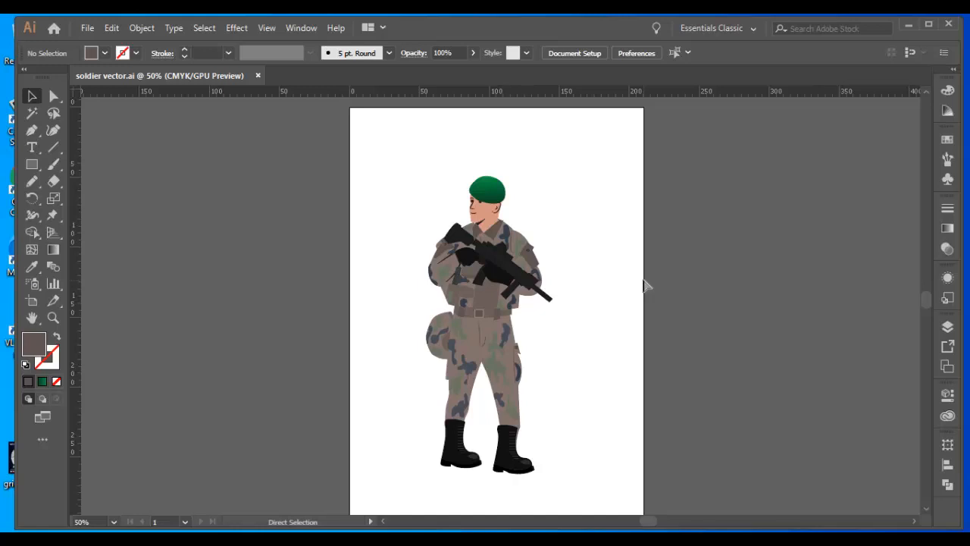
Examine the finished soldier illustration up close and select all its artwork to reveal the vector paths.
{"action": "key", "text": "ctrl+plus"}
{"action": "key", "text": "ctrl+plus"}
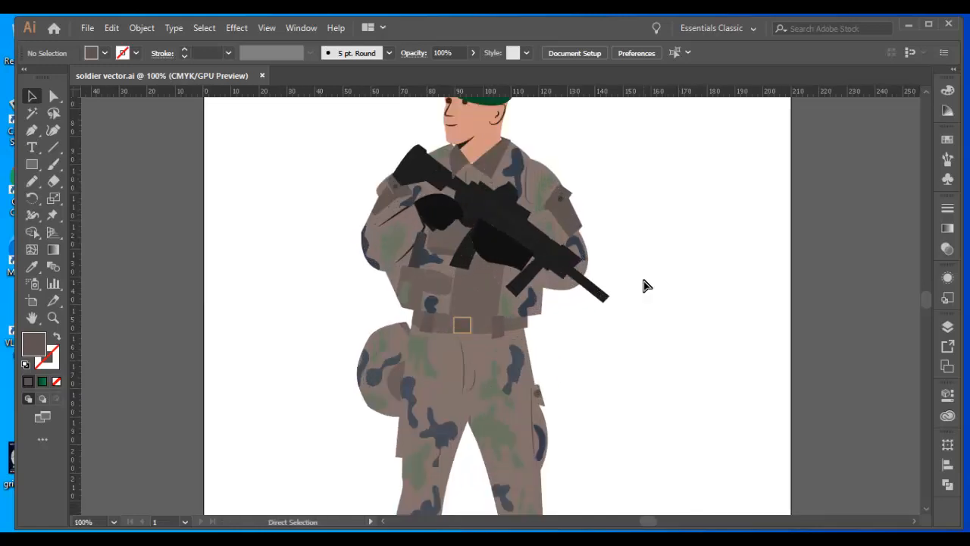
{"action": "key", "text": "ctrl+minus"}
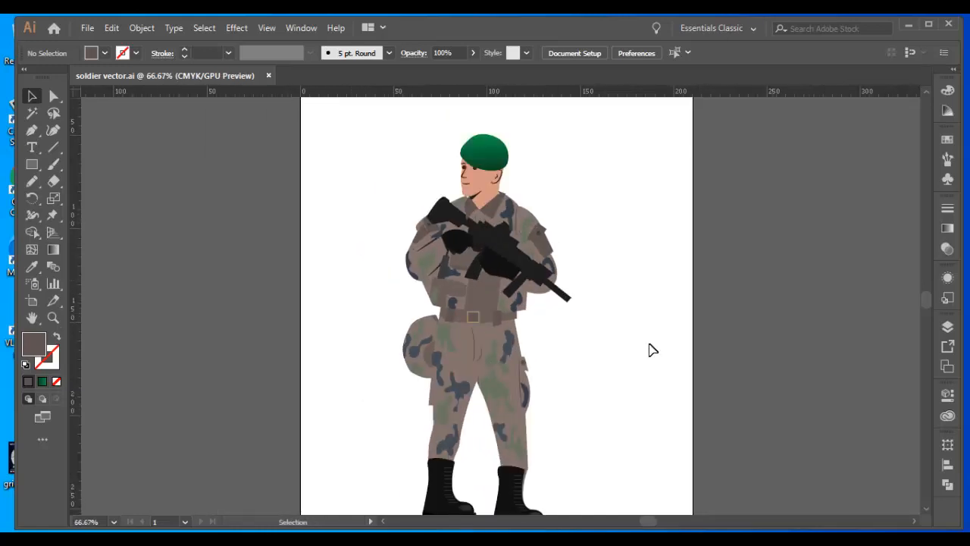
{"action": "left_click_drag", "start_coordinate": [568, 275], "coordinate": [372, 394]}
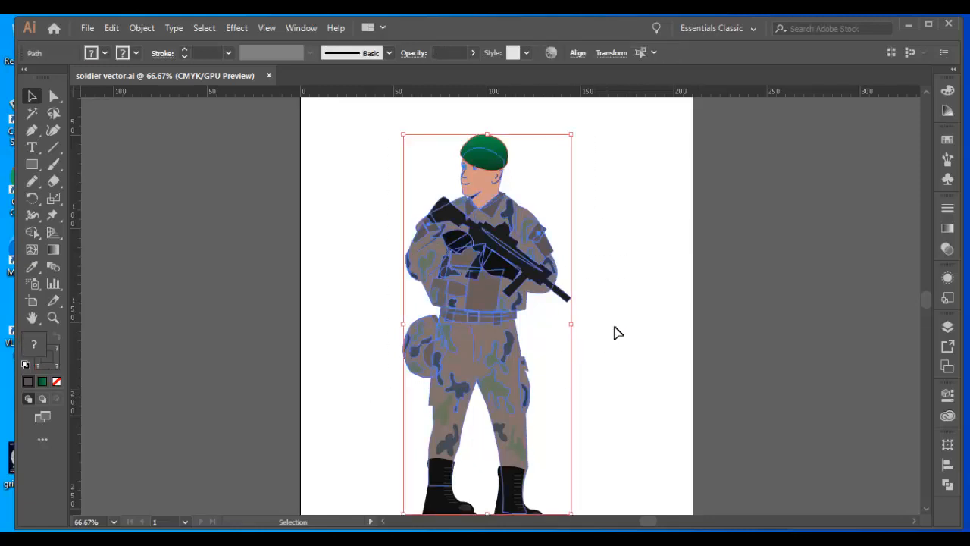
{"action": "left_click", "coordinate": [674, 327]}
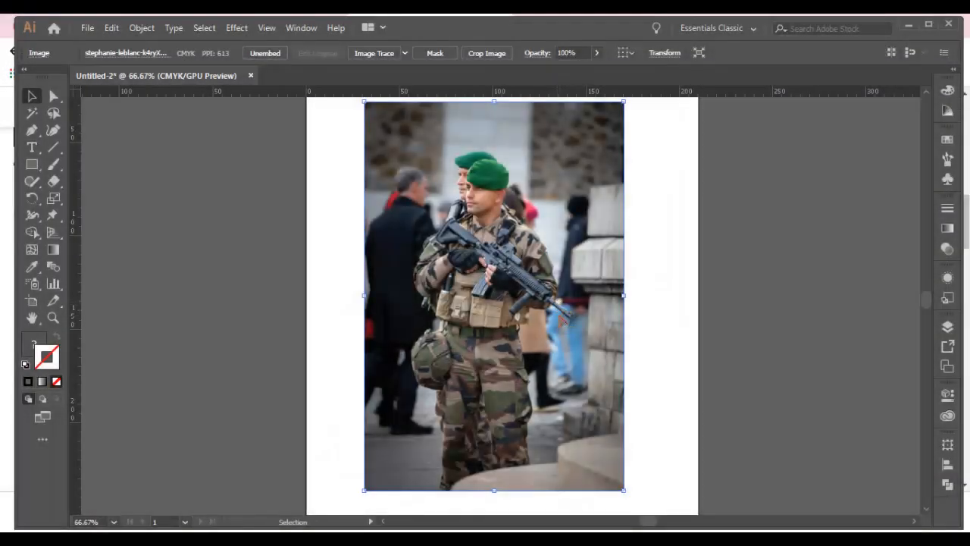
Examine the front soldier's head and upper body in the reference photo at 150% zoom.
{"action": "key", "text": "ctrl+plus"}
{"action": "key", "text": "ctrl+plus"}
{"action": "left_click_drag", "start_coordinate": [528, 207], "coordinate": [492, 347]}
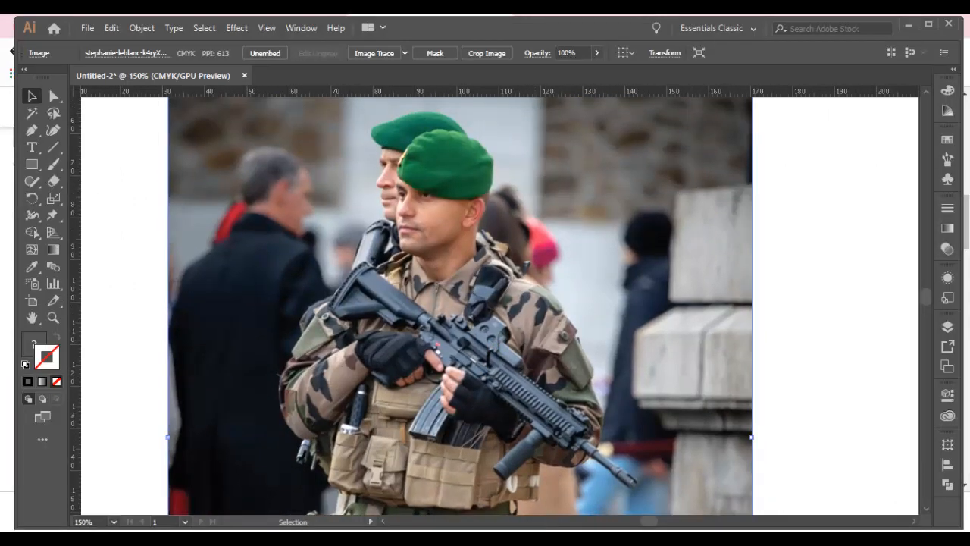
Switch to Chrome, browse the Indian soldier 2D flat vector images, preview the soldier holding a flag, and return to Illustrator.
{"action": "key", "text": "alt+Tab"}
{"action": "scroll", "coordinate": [281, 199], "scroll_direction": "up", "scroll_amount": 5}
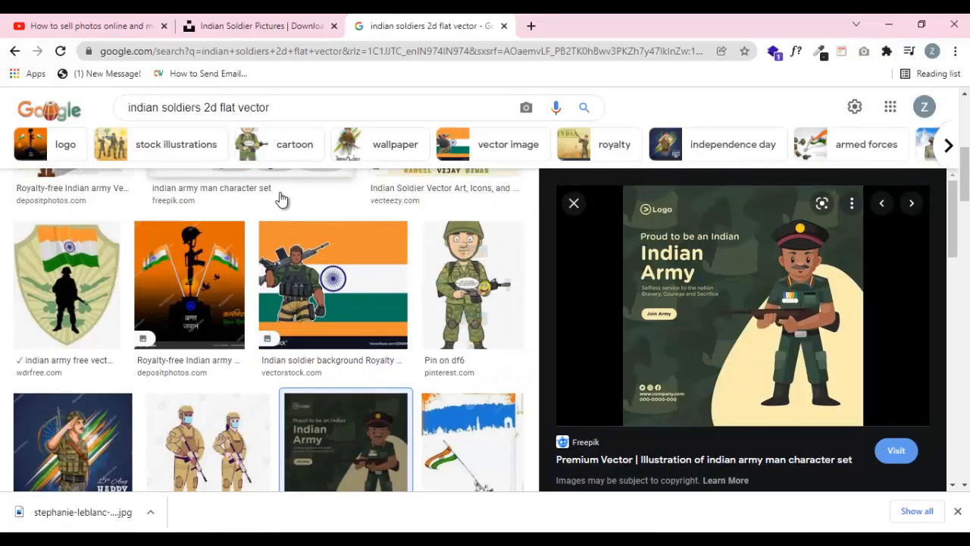
{"action": "scroll", "coordinate": [280, 199], "scroll_direction": "up", "scroll_amount": 5}
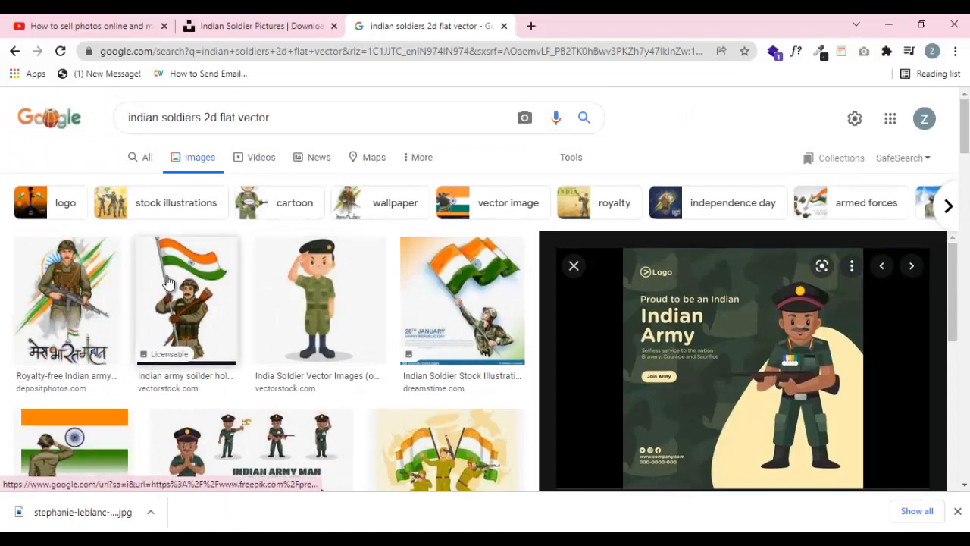
{"action": "left_click", "coordinate": [168, 282]}
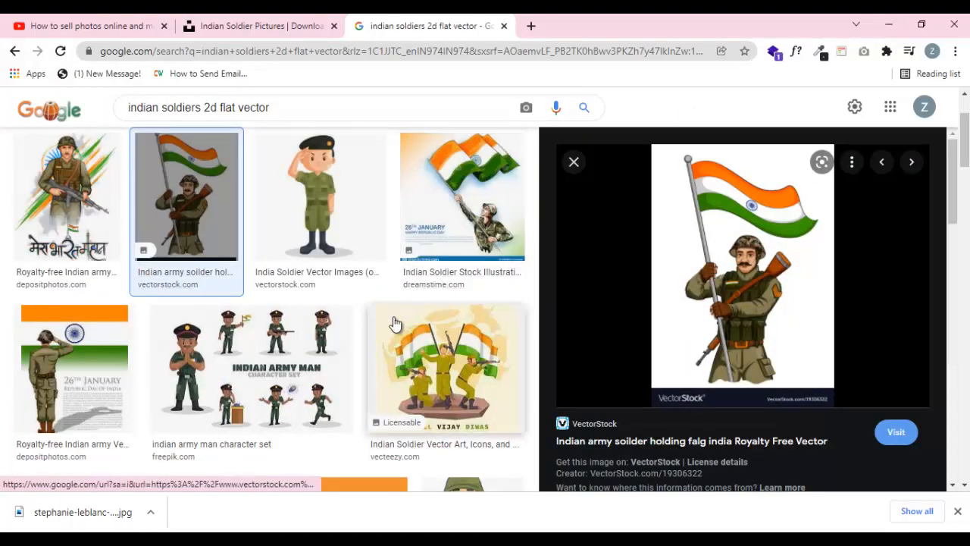
{"action": "scroll", "coordinate": [390, 322], "scroll_direction": "down", "scroll_amount": 10}
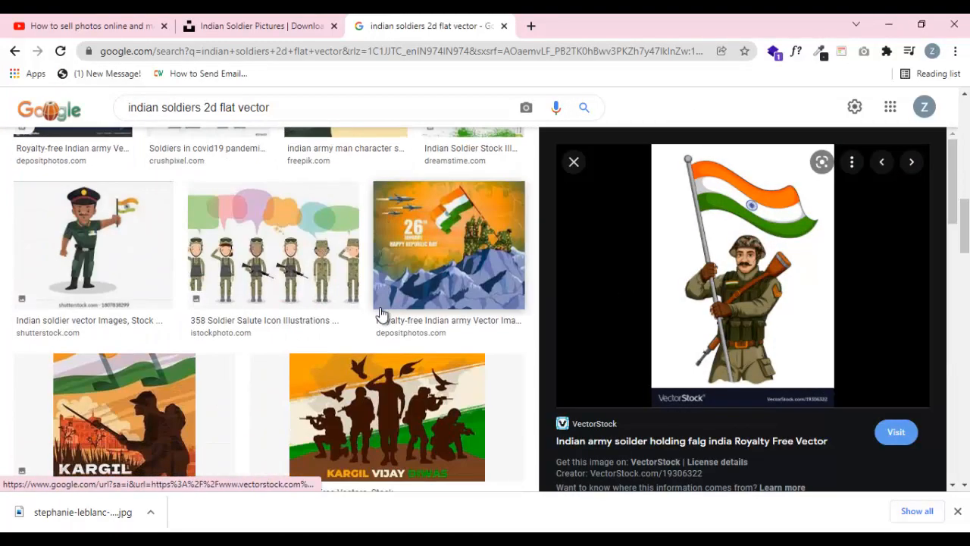
{"action": "scroll", "coordinate": [381, 313], "scroll_direction": "down", "scroll_amount": 5}
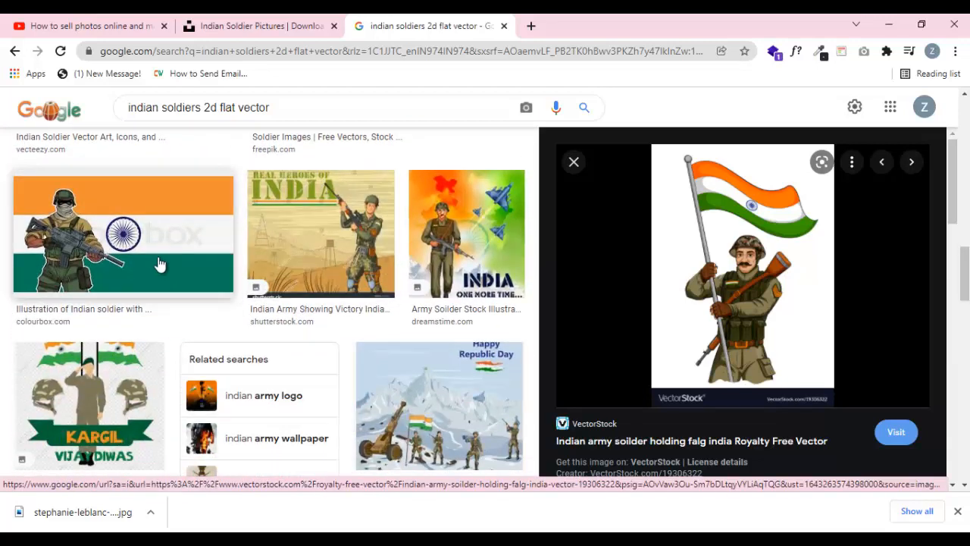
{"action": "left_click", "coordinate": [888, 24]}
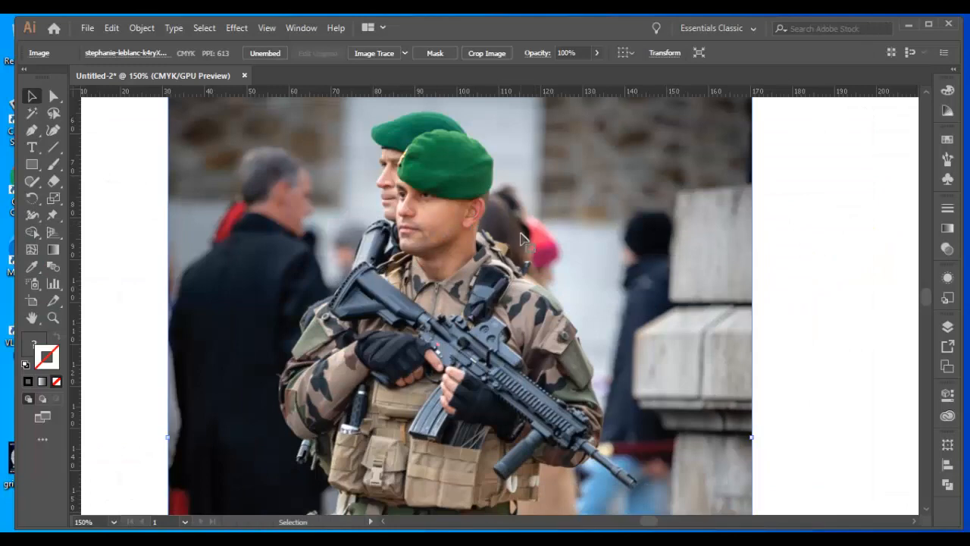
Add a new layer above the reference photo's layer.
{"action": "key", "text": "ctrl+plus"}
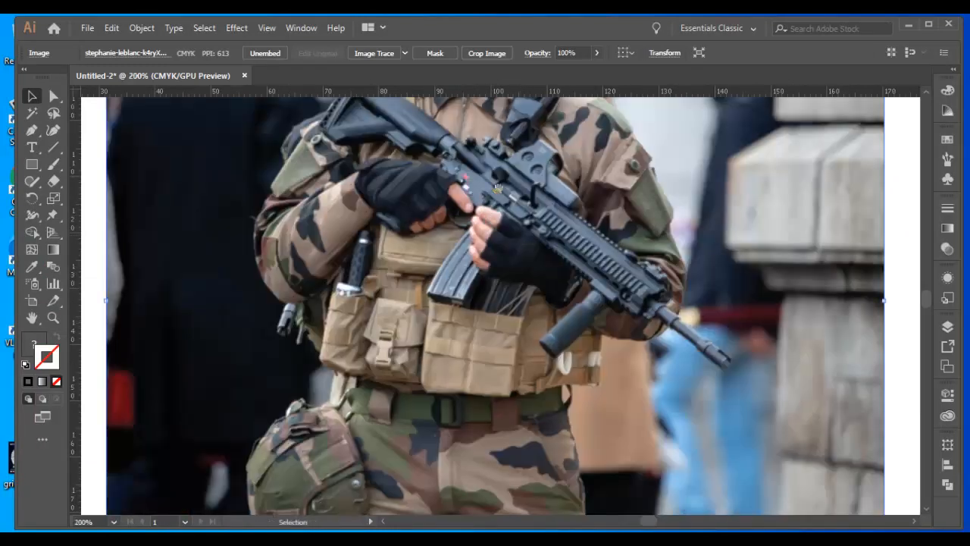
{"action": "mouse_move", "coordinate": [497, 201]}
{"action": "left_mouse_down"}
{"action": "mouse_move", "coordinate": [512, 335]}
{"action": "mouse_move", "coordinate": [501, 382]}
{"action": "left_mouse_up"}
{"action": "left_click_drag", "start_coordinate": [488, 243], "coordinate": [486, 319]}
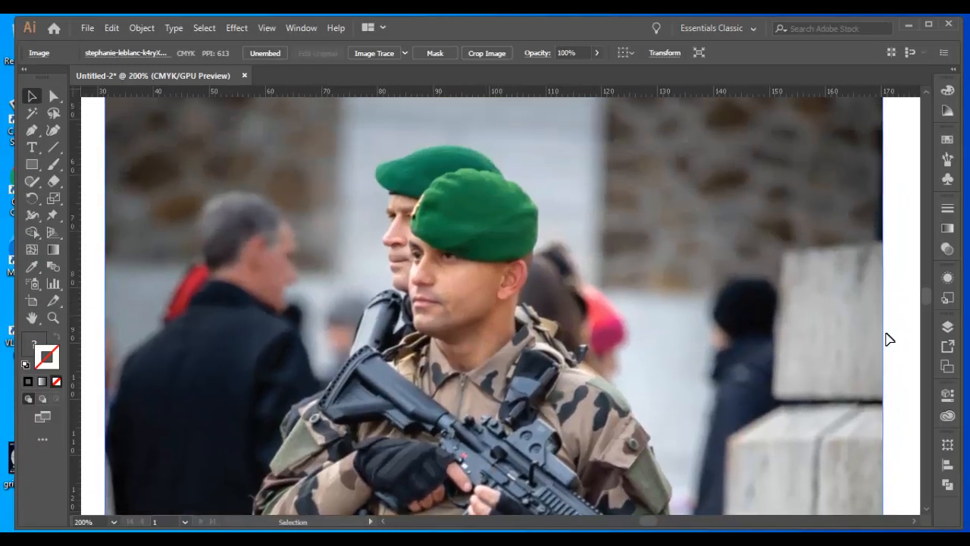
{"action": "left_click", "coordinate": [947, 326]}
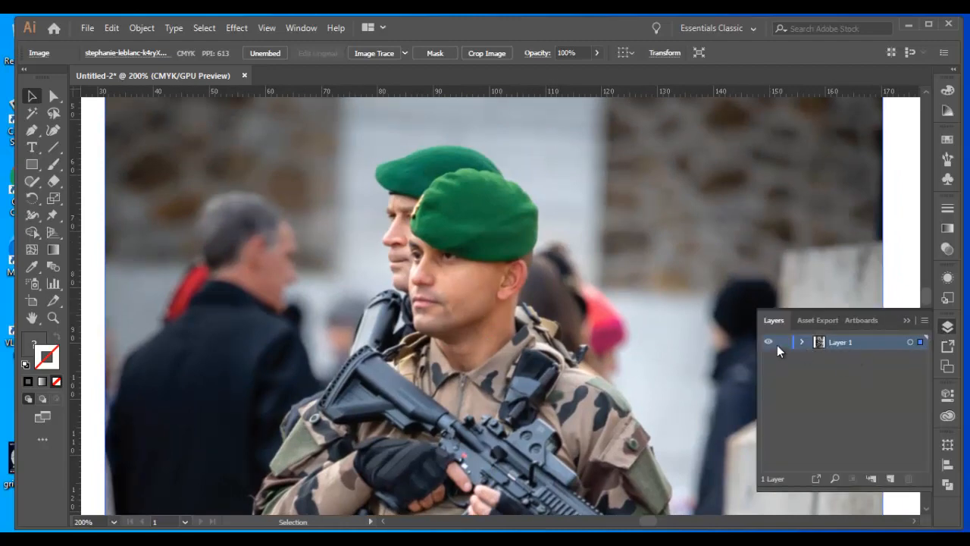
{"action": "left_click", "coordinate": [890, 478]}
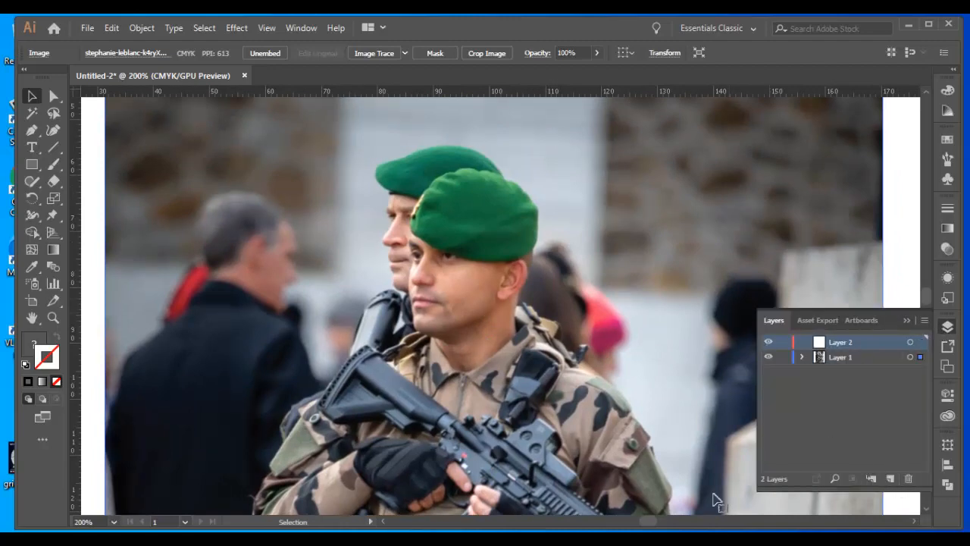
Trace the front and top edge of the nearer soldier's green beret with the Pen tool on the new layer.
{"action": "left_click", "coordinate": [32, 130]}
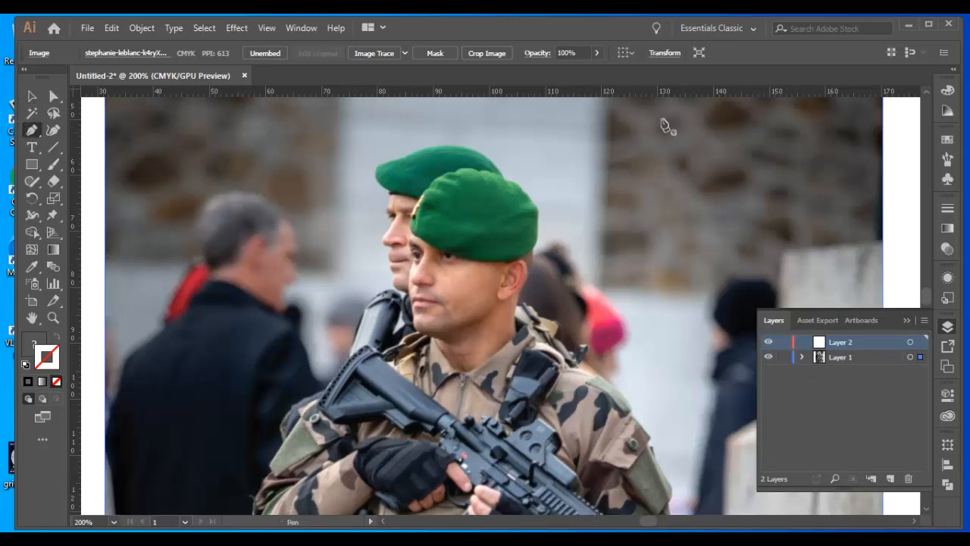
{"action": "key", "text": "ctrl+equal"}
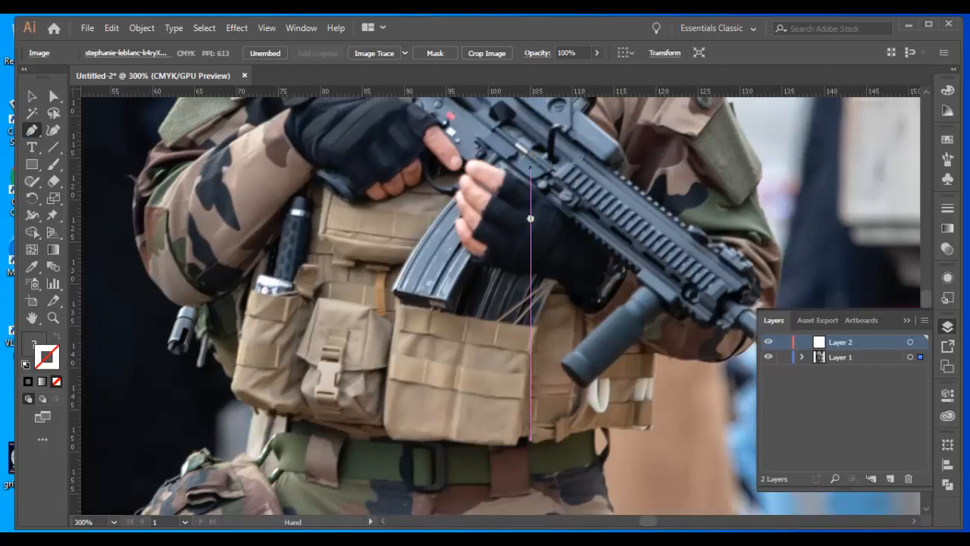
{"action": "left_click_drag", "start_coordinate": [588, 320], "coordinate": [604, 494]}
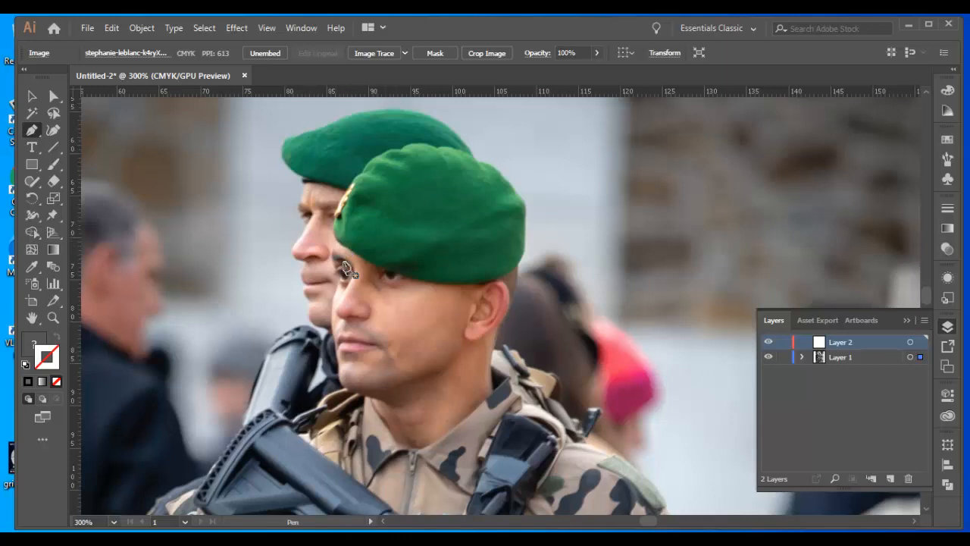
{"action": "left_click", "coordinate": [337, 236]}
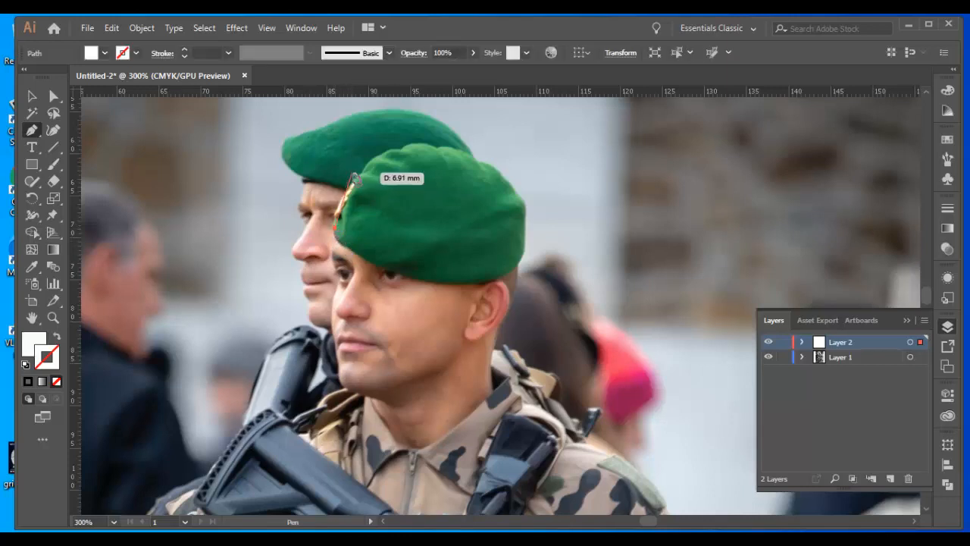
{"action": "left_click_drag", "start_coordinate": [362, 173], "coordinate": [401, 140]}
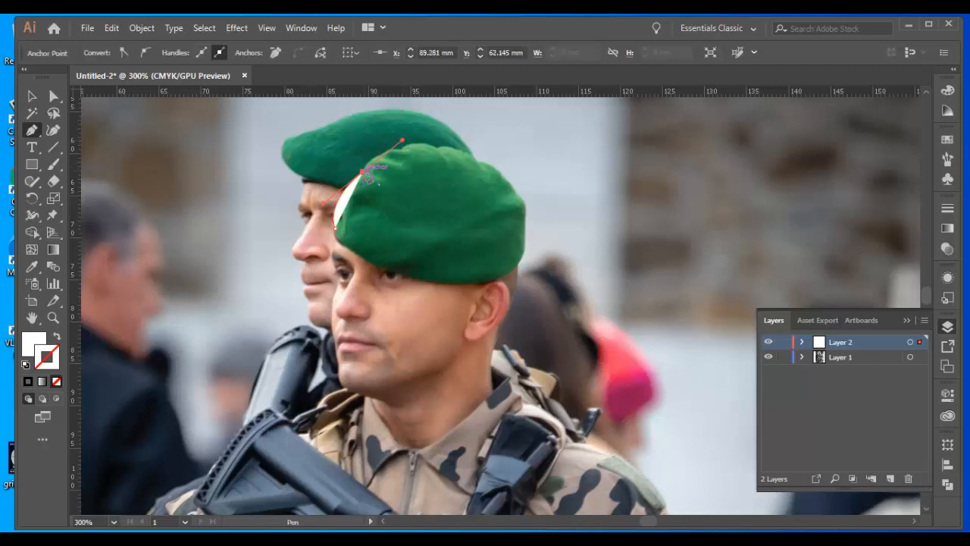
{"action": "left_click_drag", "start_coordinate": [468, 152], "coordinate": [570, 201]}
{"action": "left_click", "coordinate": [487, 162]}
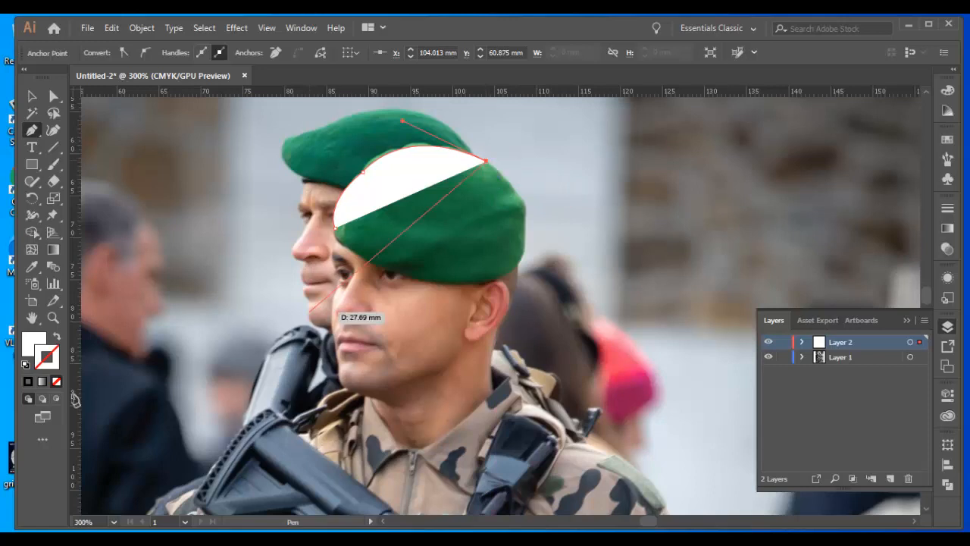
Remove the path's fill and close the beret outline along its back and lower edge.
{"action": "left_click", "coordinate": [33, 345]}
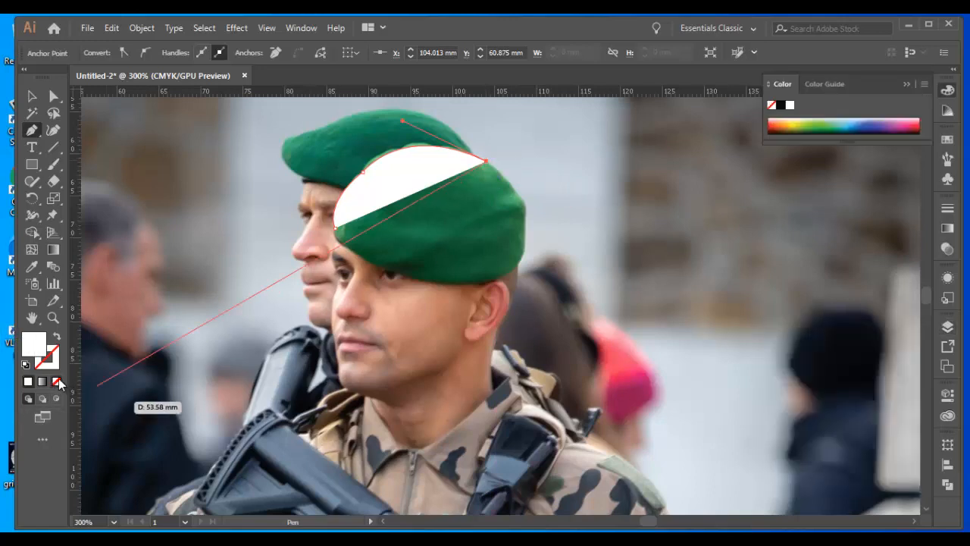
{"action": "left_click", "coordinate": [56, 381]}
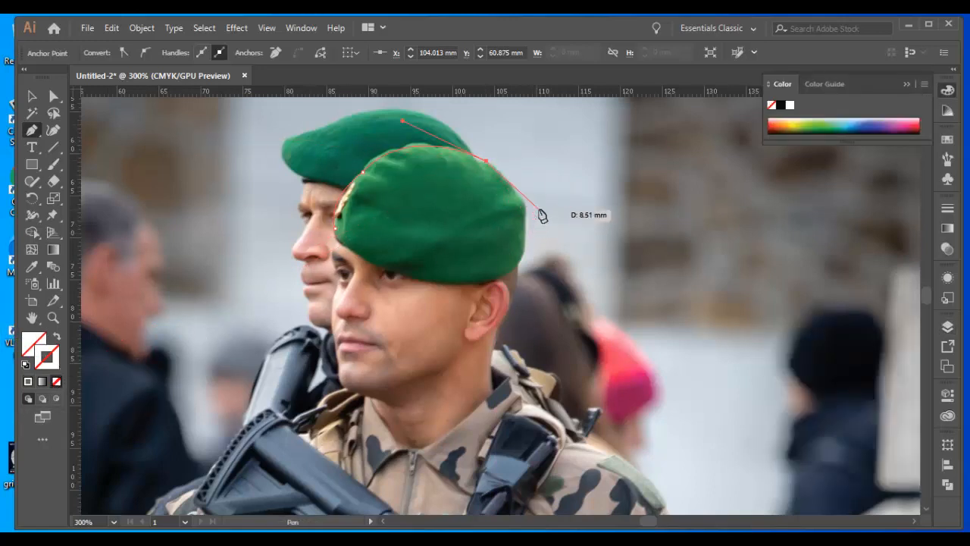
{"action": "left_click_drag", "start_coordinate": [523, 259], "coordinate": [506, 323]}
{"action": "left_click", "coordinate": [524, 258]}
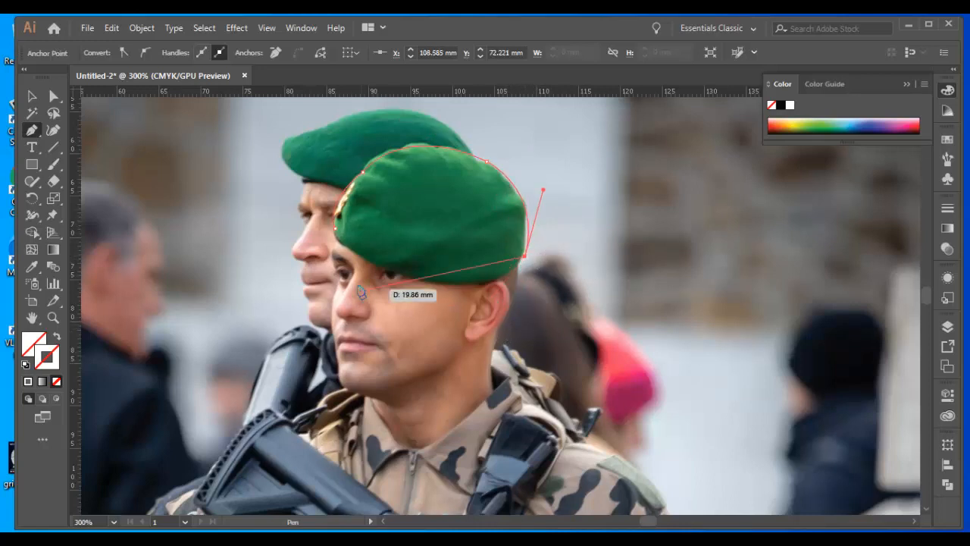
{"action": "left_click_drag", "start_coordinate": [366, 272], "coordinate": [245, 219]}
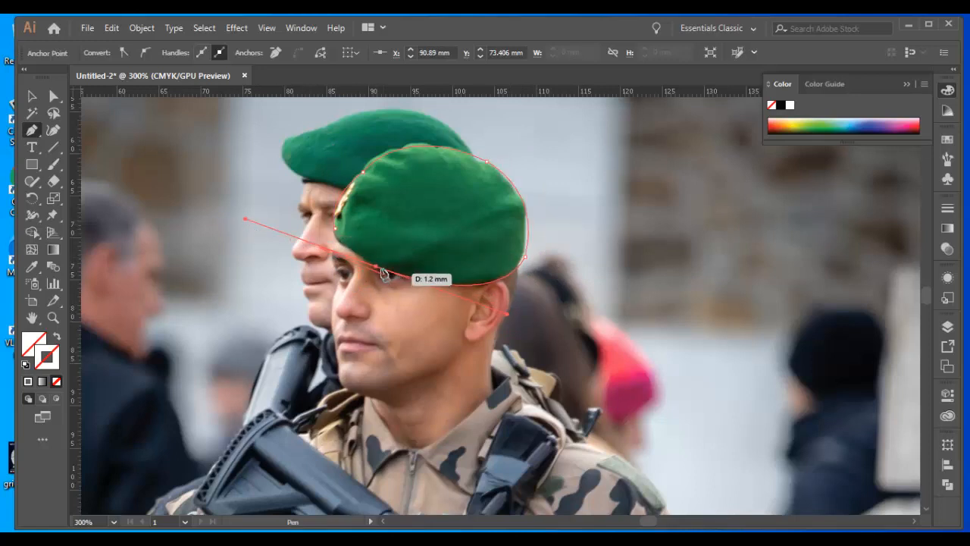
{"action": "left_click", "coordinate": [372, 266]}
{"action": "left_click_drag", "start_coordinate": [336, 232], "coordinate": [346, 221]}
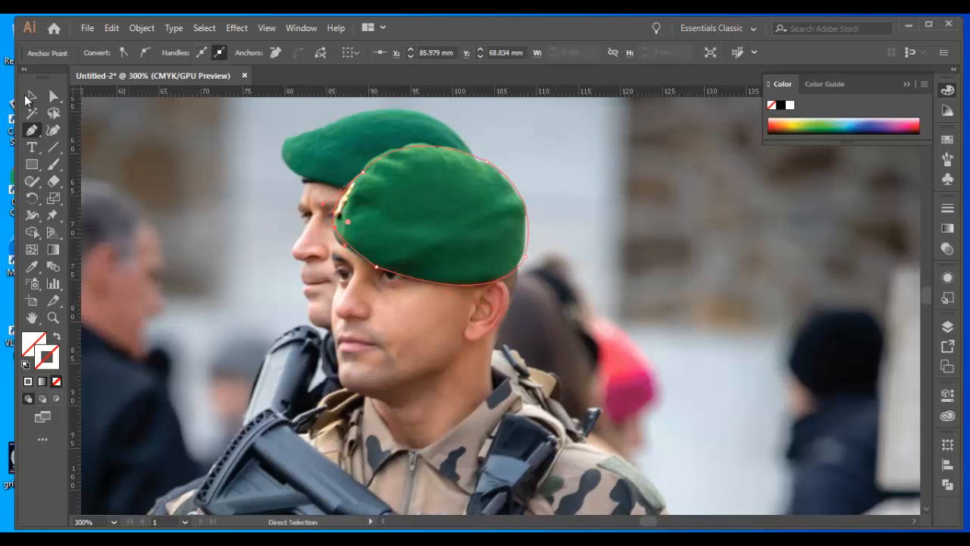
Give the closed beret outline a bright yellow stroke.
{"action": "left_click", "coordinate": [32, 96]}
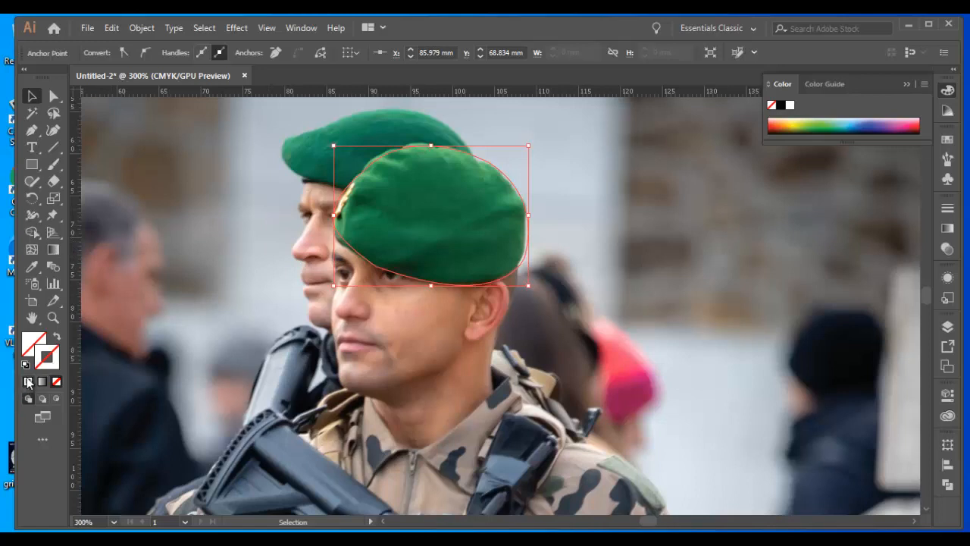
{"action": "left_click", "coordinate": [797, 121]}
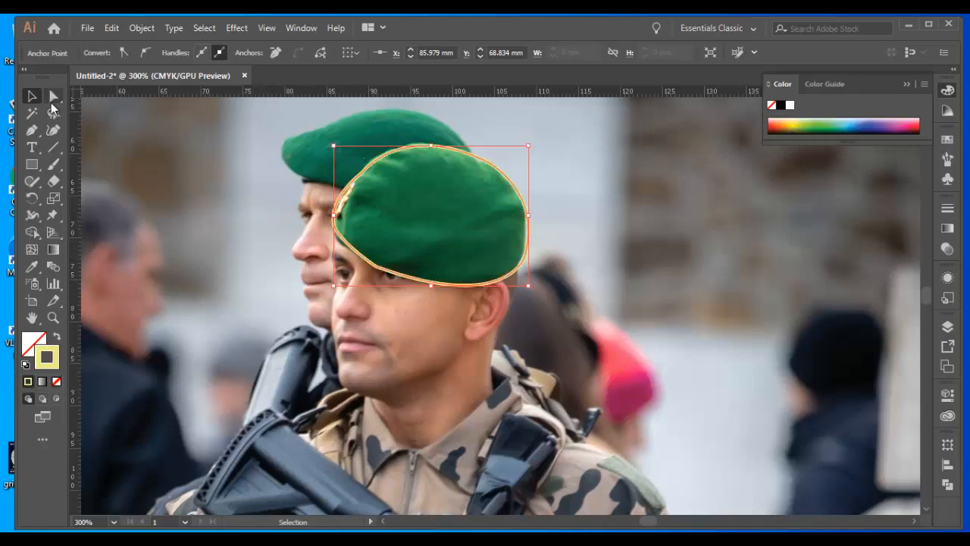
{"action": "left_click", "coordinate": [485, 286]}
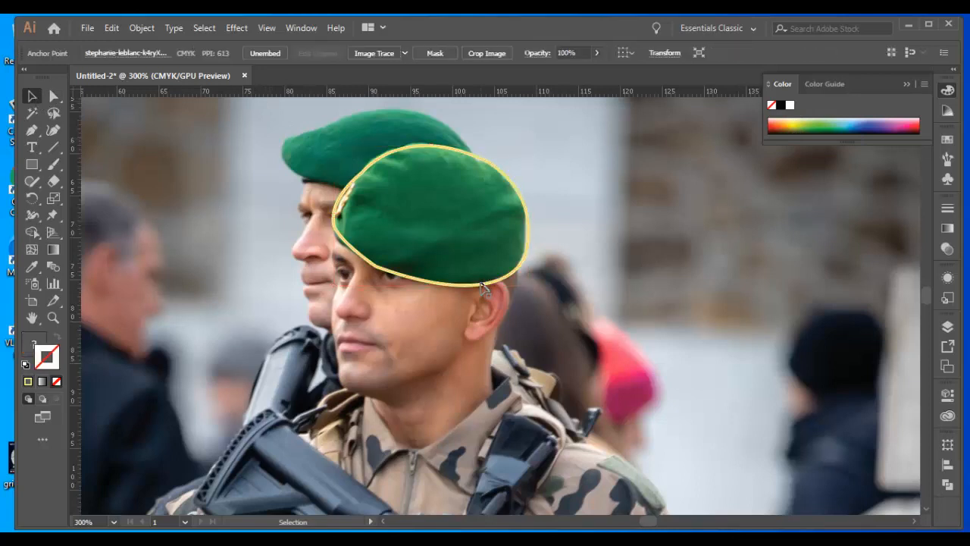
{"action": "left_click", "coordinate": [415, 267]}
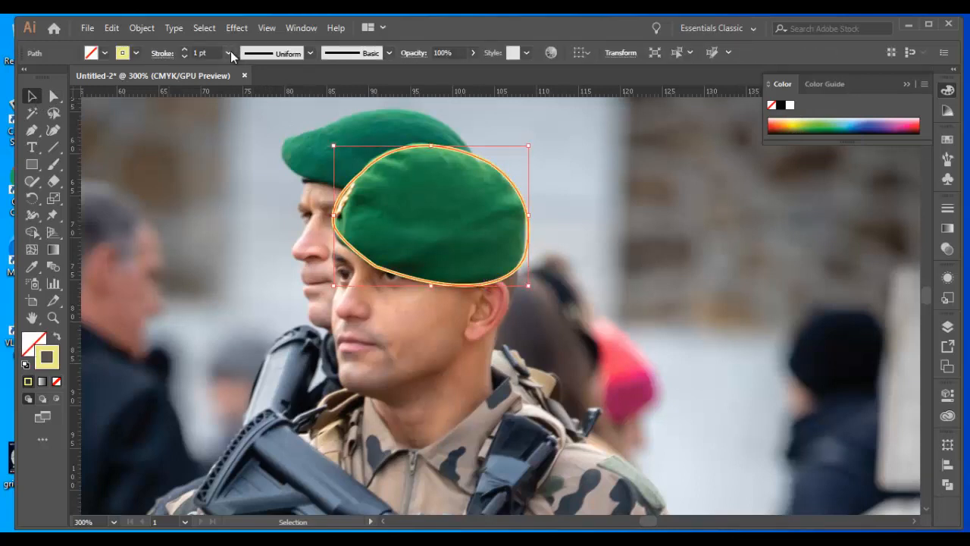
{"action": "left_click", "coordinate": [137, 53]}
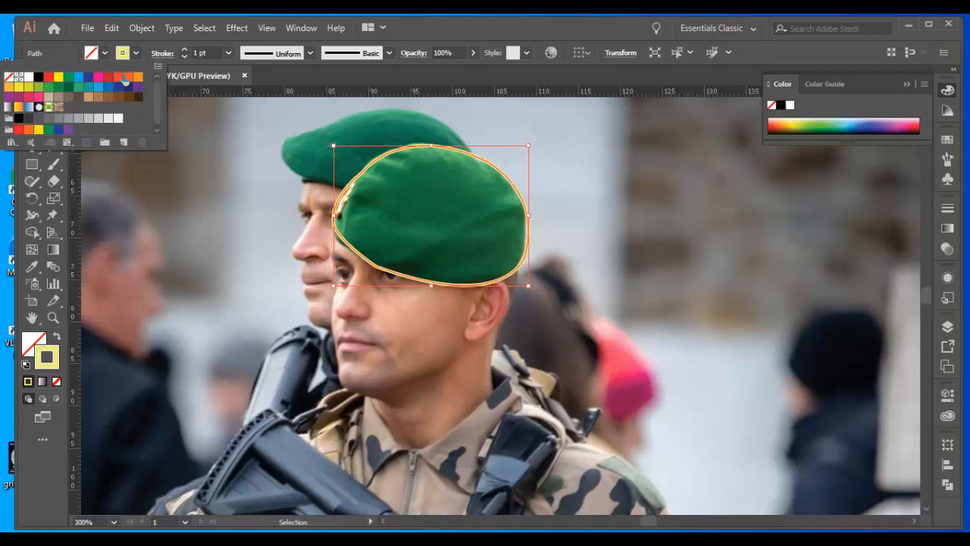
{"action": "left_click", "coordinate": [59, 79]}
Reduce the beret outline's stroke weight and deselect the path.
{"action": "left_click", "coordinate": [229, 55]}
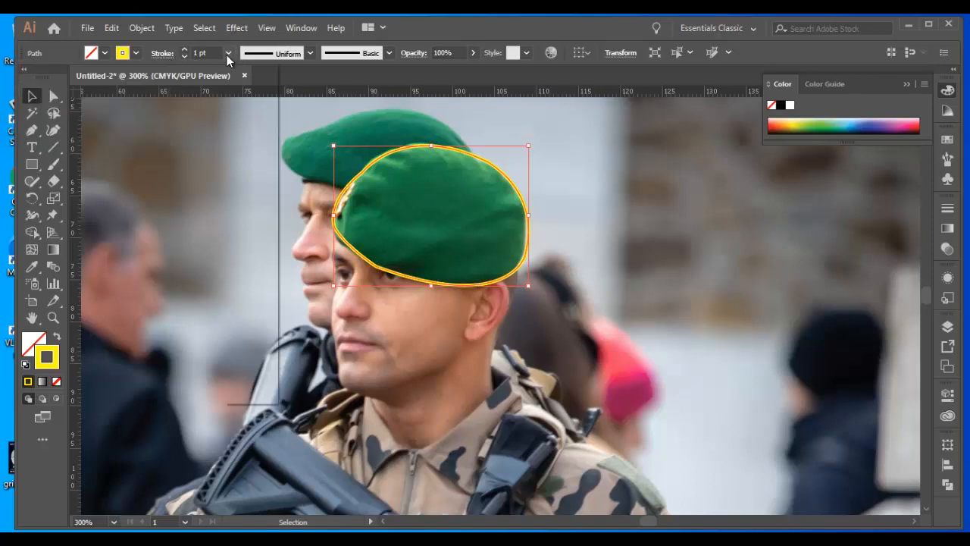
{"action": "left_click", "coordinate": [240, 84]}
{"action": "left_click", "coordinate": [243, 185]}
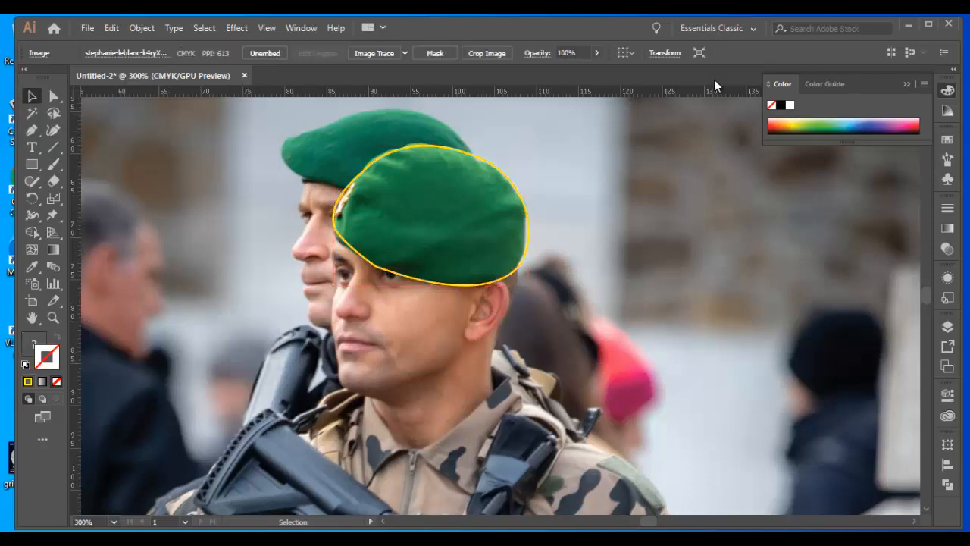
{"action": "scroll", "coordinate": [543, 245], "scroll_direction": "down", "scroll_amount": 2}
{"action": "scroll", "coordinate": [584, 309], "scroll_direction": "down", "scroll_amount": 3}
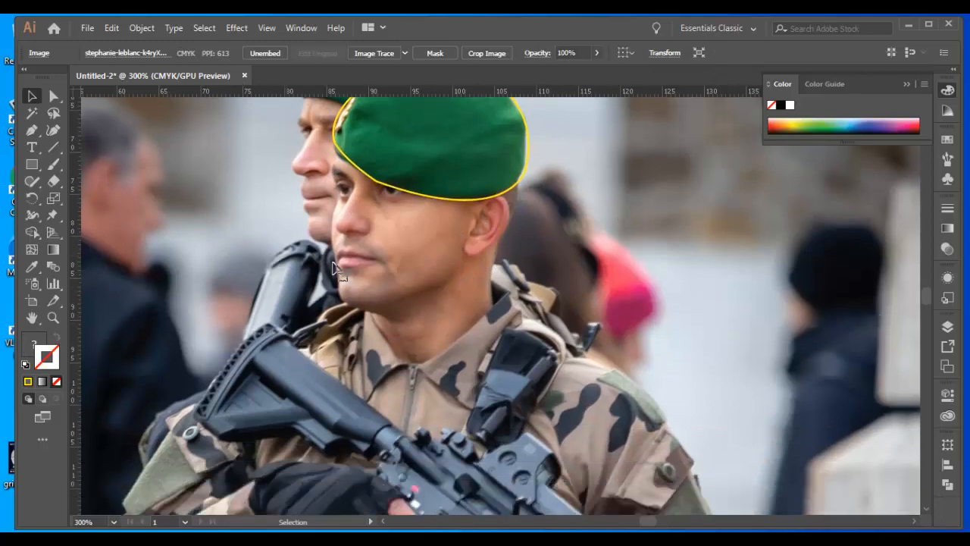
{"action": "scroll", "coordinate": [868, 311], "scroll_direction": "up", "scroll_amount": 2}
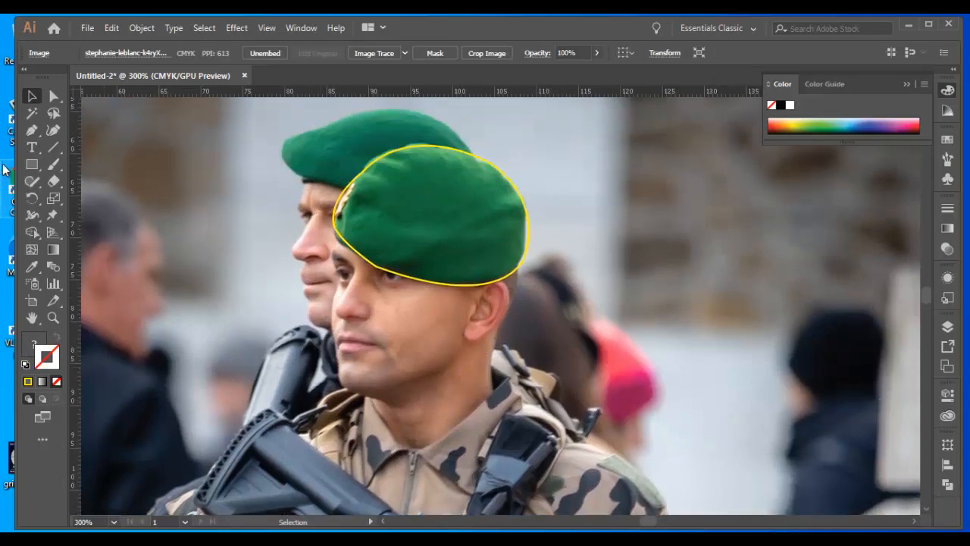
Trace the nearer soldier's face, collar line, neck and back of the head with the Pen tool, closing the path across the beret.
{"action": "left_click", "coordinate": [32, 130]}
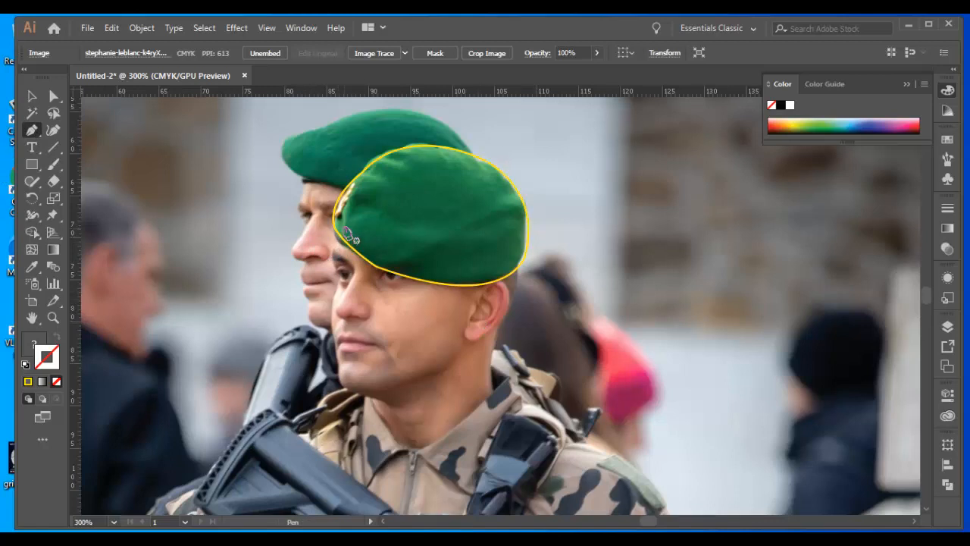
{"action": "left_click", "coordinate": [340, 219]}
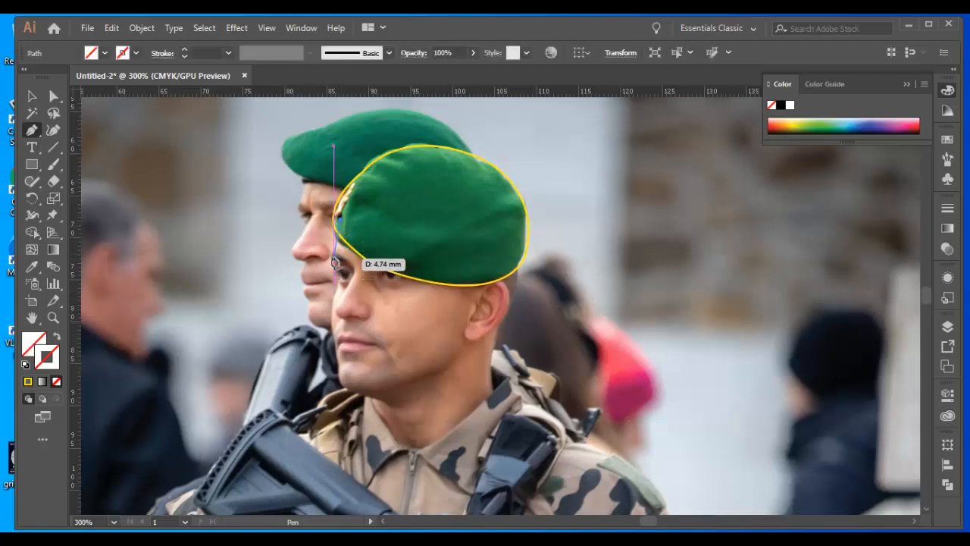
{"action": "left_click_drag", "start_coordinate": [334, 256], "coordinate": [429, 448]}
{"action": "left_click", "coordinate": [394, 443]}
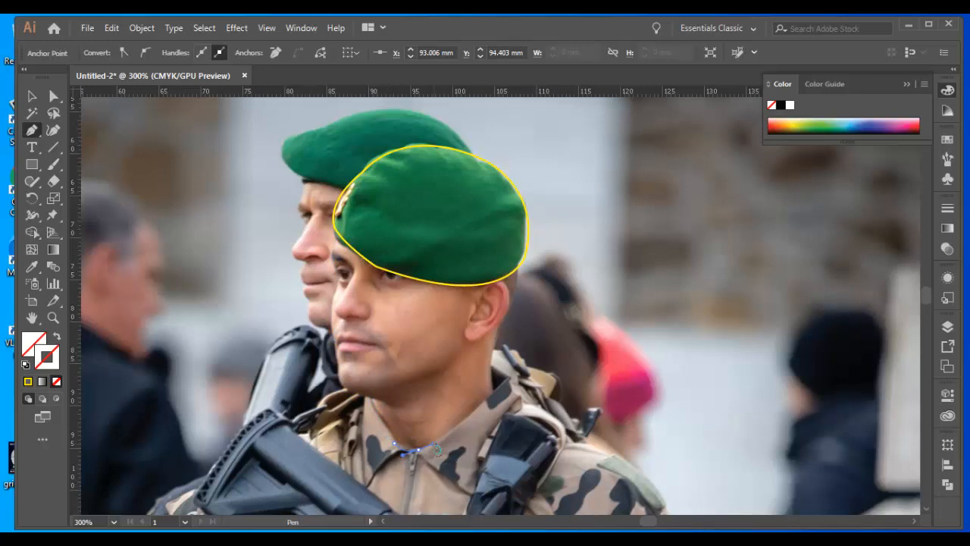
{"action": "left_click_drag", "start_coordinate": [494, 390], "coordinate": [506, 312]}
{"action": "mouse_move", "coordinate": [523, 263]}
{"action": "left_mouse_down"}
{"action": "mouse_move", "coordinate": [511, 228]}
{"action": "mouse_move", "coordinate": [521, 247]}
{"action": "left_mouse_up"}
{"action": "left_click", "coordinate": [519, 243]}
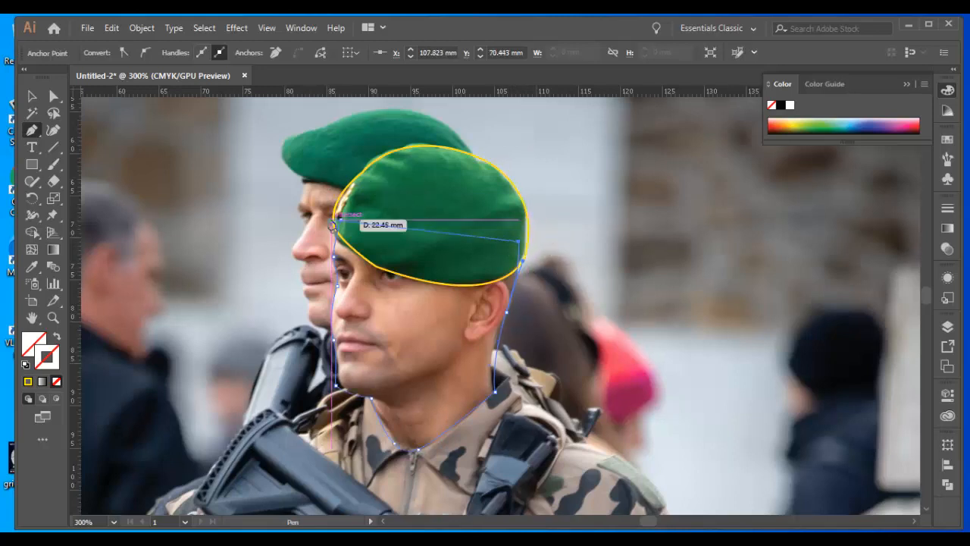
{"action": "left_click_drag", "start_coordinate": [340, 219], "coordinate": [263, 304]}
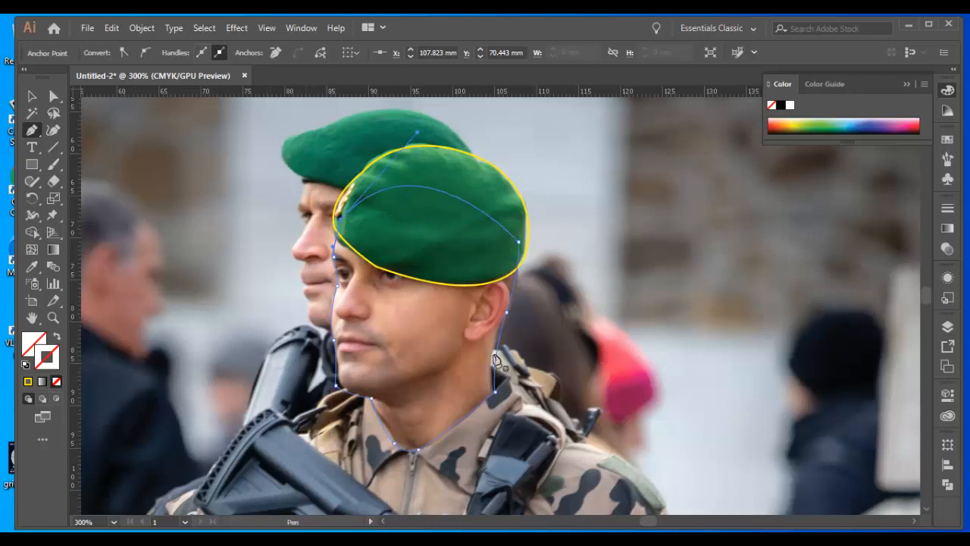
Give the face and neck outline a yellow 0.5 pt stroke and deselect it.
{"action": "left_click", "coordinate": [33, 96]}
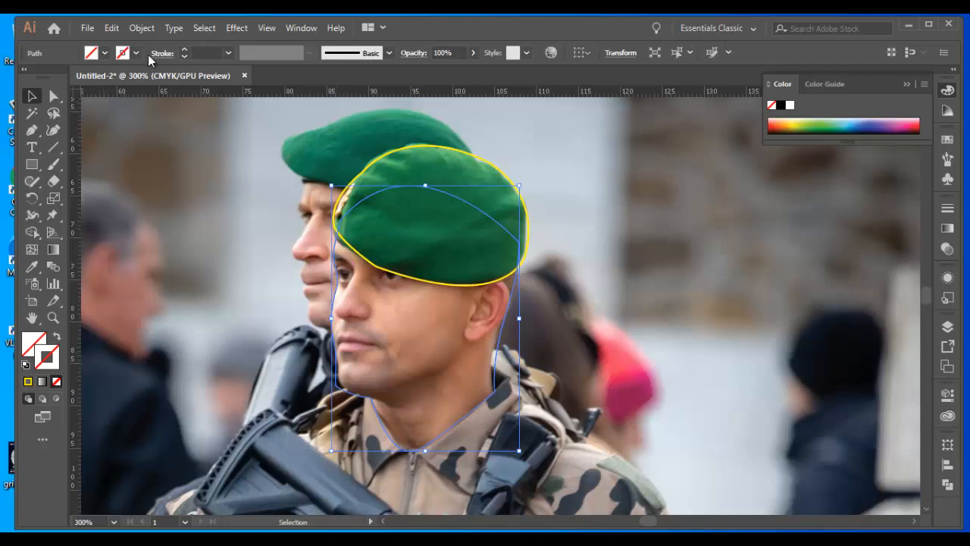
{"action": "left_click", "coordinate": [136, 52]}
{"action": "left_click", "coordinate": [59, 78]}
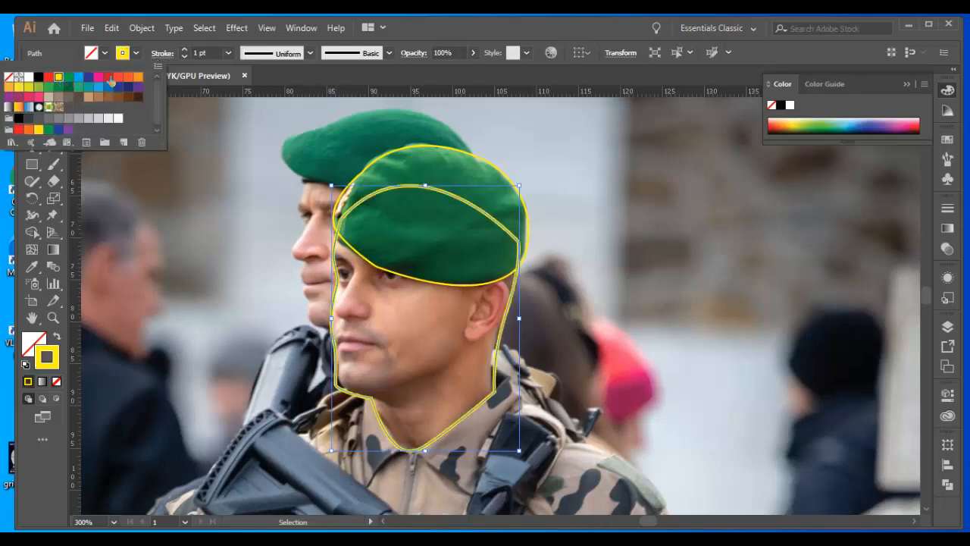
{"action": "left_click", "coordinate": [228, 53]}
{"action": "left_click", "coordinate": [242, 84]}
{"action": "left_click", "coordinate": [156, 189]}
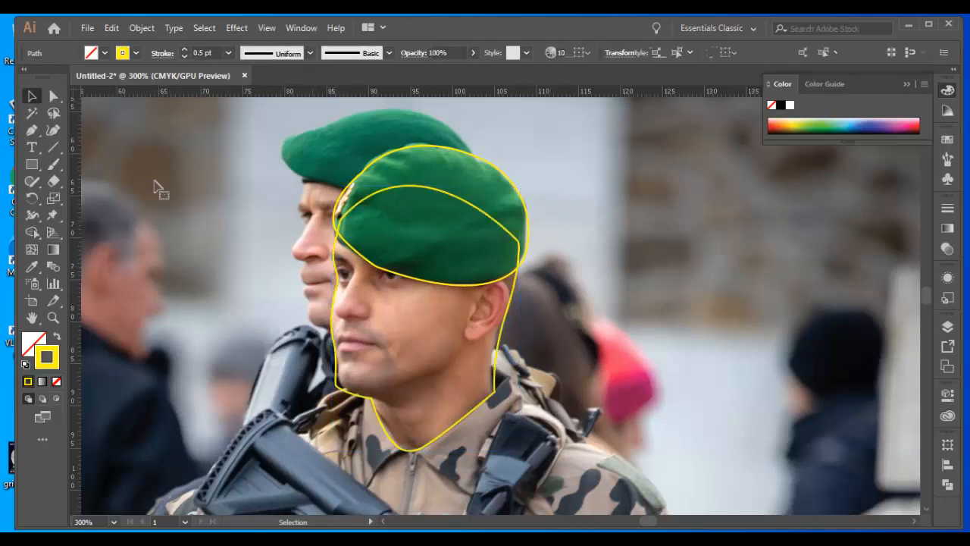
Move the chin anchor point of the face outline inward to fit the jaw in the photo.
{"action": "scroll", "coordinate": [530, 371], "scroll_direction": "down", "scroll_amount": 2}
{"action": "left_click", "coordinate": [372, 345]}
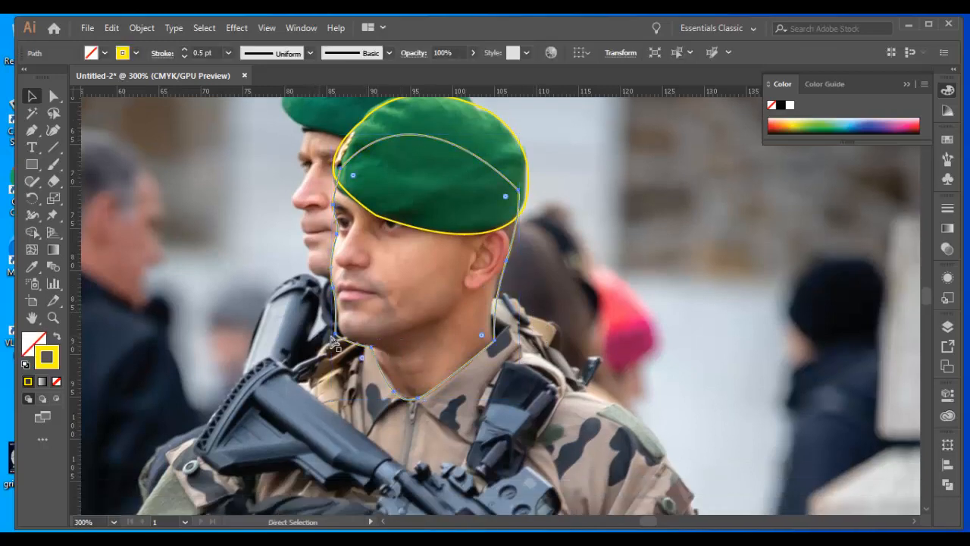
{"action": "key", "text": "ctrl+plus"}
{"action": "key", "text": "ctrl+plus"}
{"action": "key", "text": "ctrl+plus"}
{"action": "left_click_drag", "start_coordinate": [354, 439], "coordinate": [356, 270]}
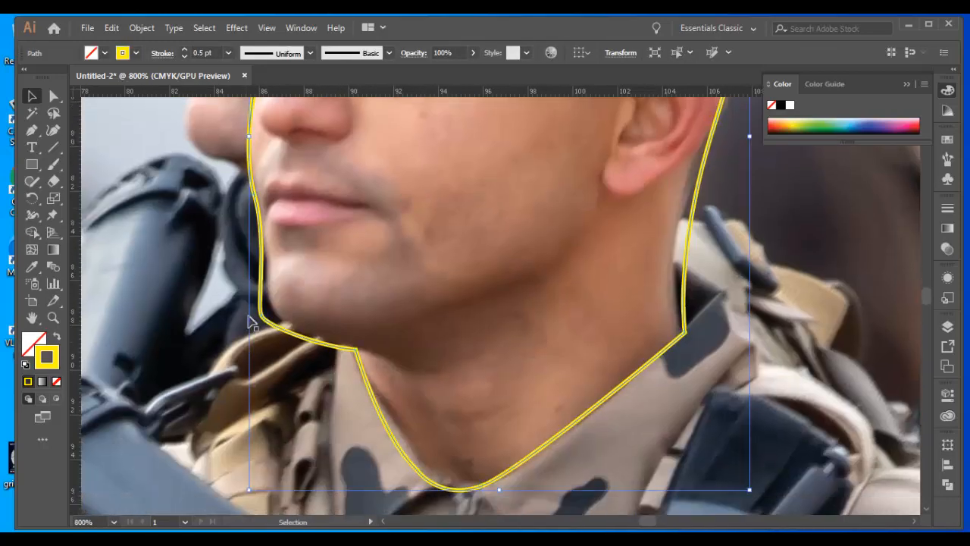
{"action": "left_click", "coordinate": [52, 96]}
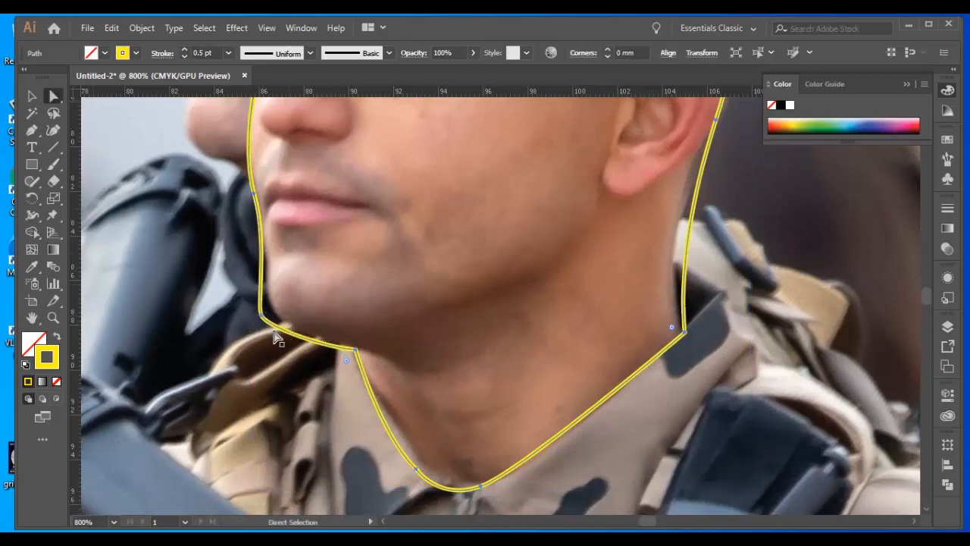
{"action": "left_click_drag", "start_coordinate": [262, 322], "coordinate": [274, 319]}
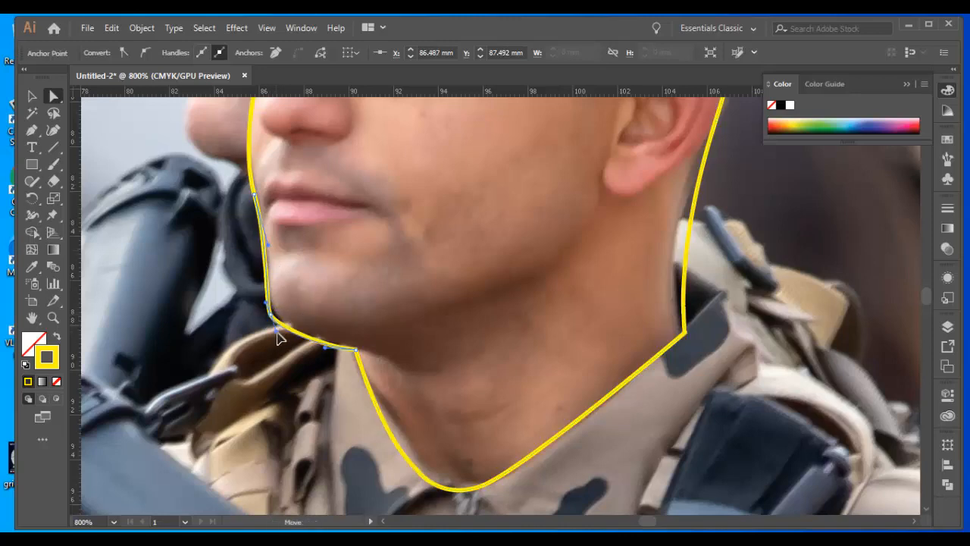
Trace the nose as an open path from the inner eye corner to the tip and along its underside.
{"action": "scroll", "coordinate": [394, 356], "scroll_direction": "up", "scroll_amount": 2}
{"action": "scroll", "coordinate": [394, 356], "scroll_direction": "up", "scroll_amount": 8}
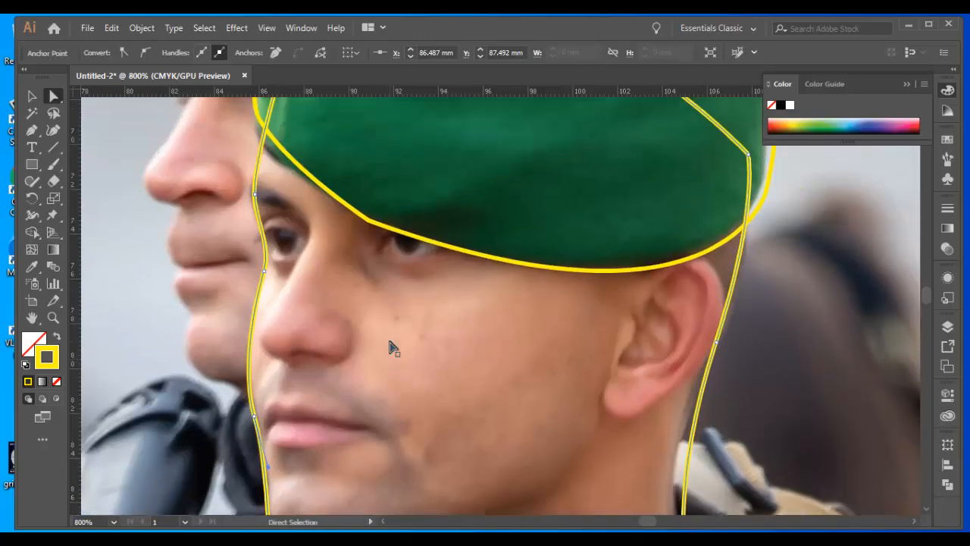
{"action": "left_click", "coordinate": [32, 96]}
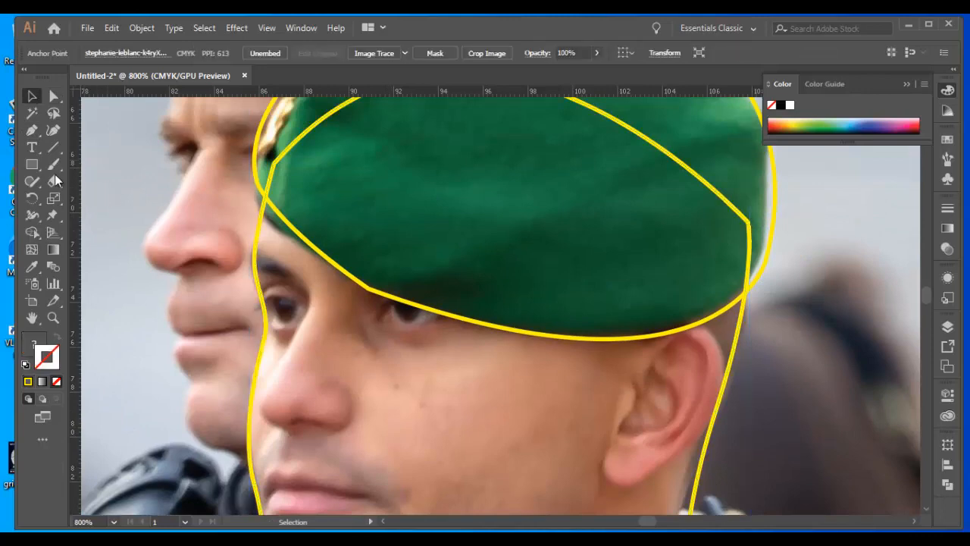
{"action": "left_click", "coordinate": [31, 130]}
{"action": "scroll", "coordinate": [281, 294], "scroll_direction": "down", "scroll_amount": 4}
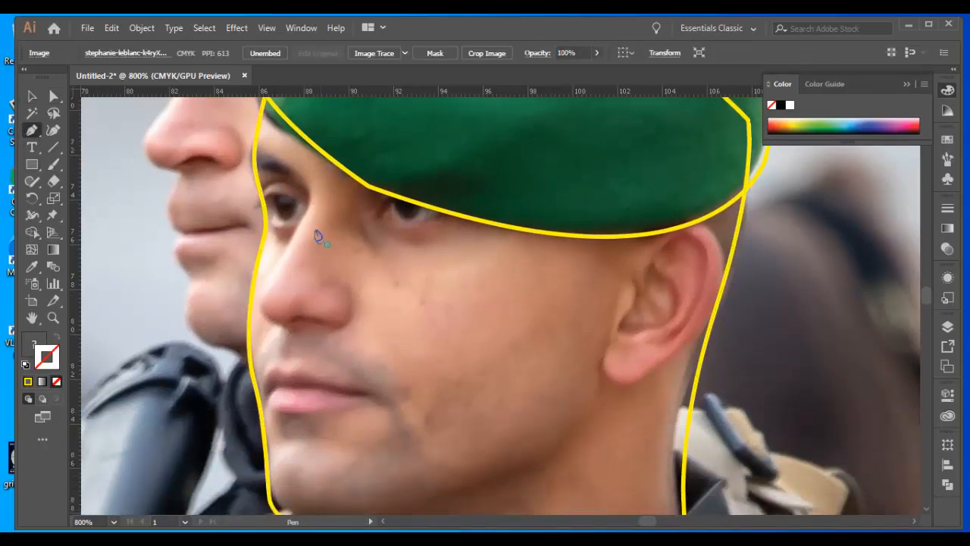
{"action": "left_click", "coordinate": [310, 206]}
{"action": "left_click", "coordinate": [254, 296]}
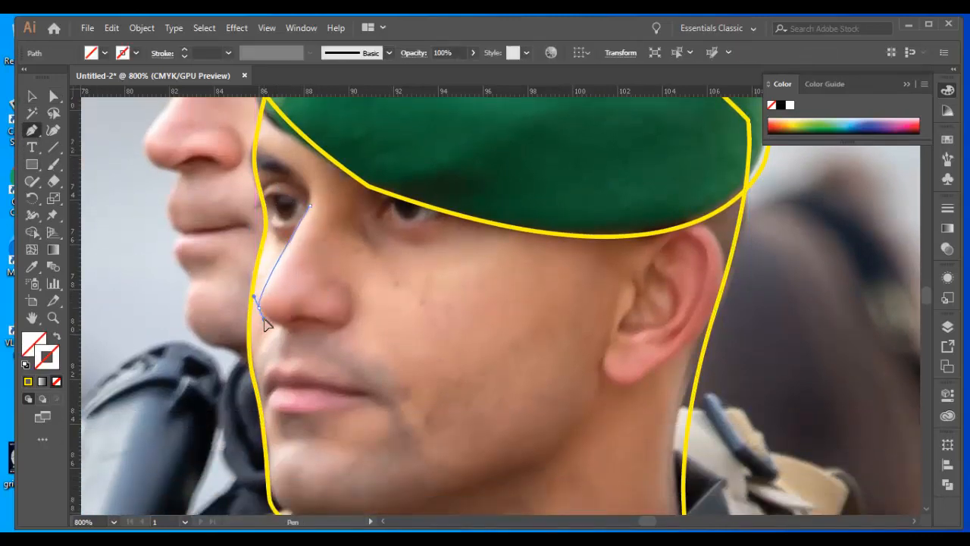
{"action": "left_click_drag", "start_coordinate": [265, 319], "coordinate": [324, 320]}
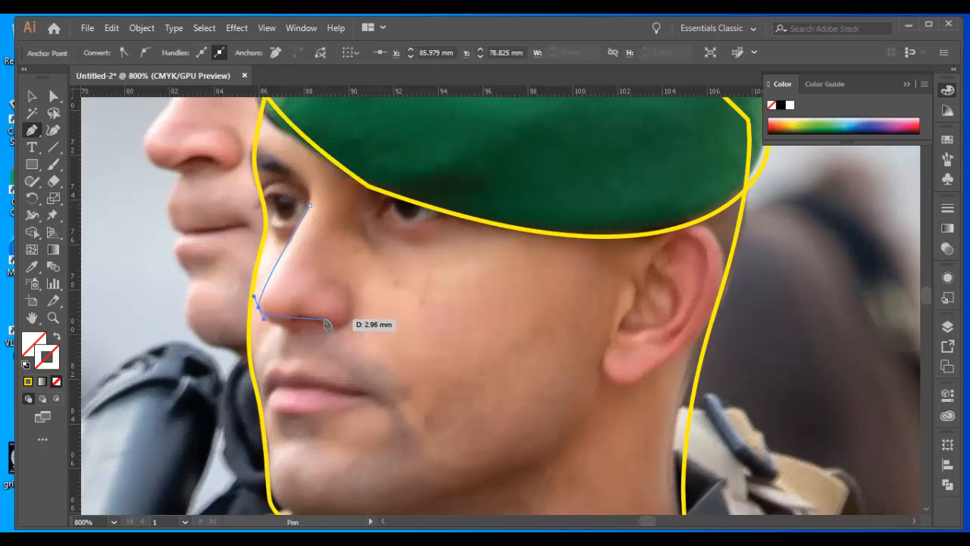
{"action": "left_click", "coordinate": [326, 322]}
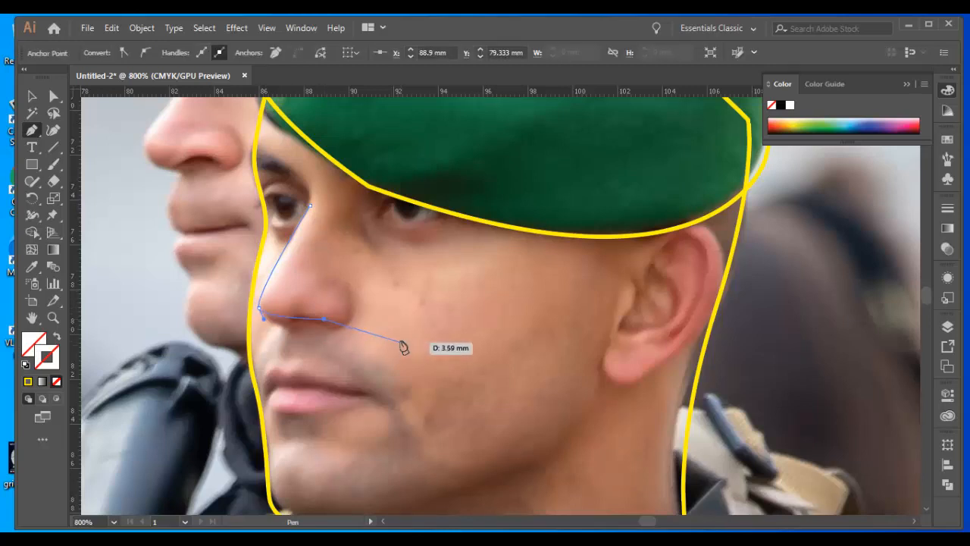
{"action": "left_click", "coordinate": [32, 96]}
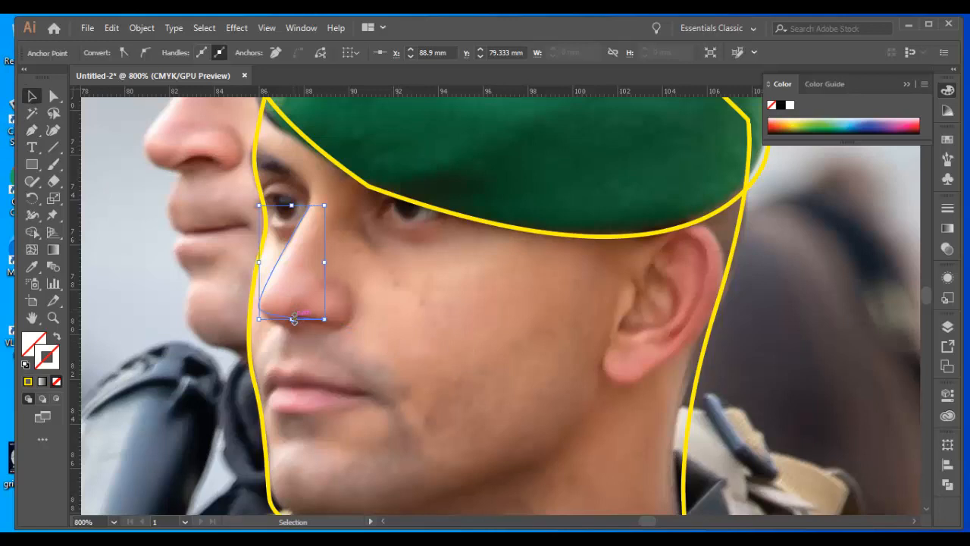
Give the nose line a yellow 0.5 pt stroke and deselect it.
{"action": "left_click", "coordinate": [275, 267]}
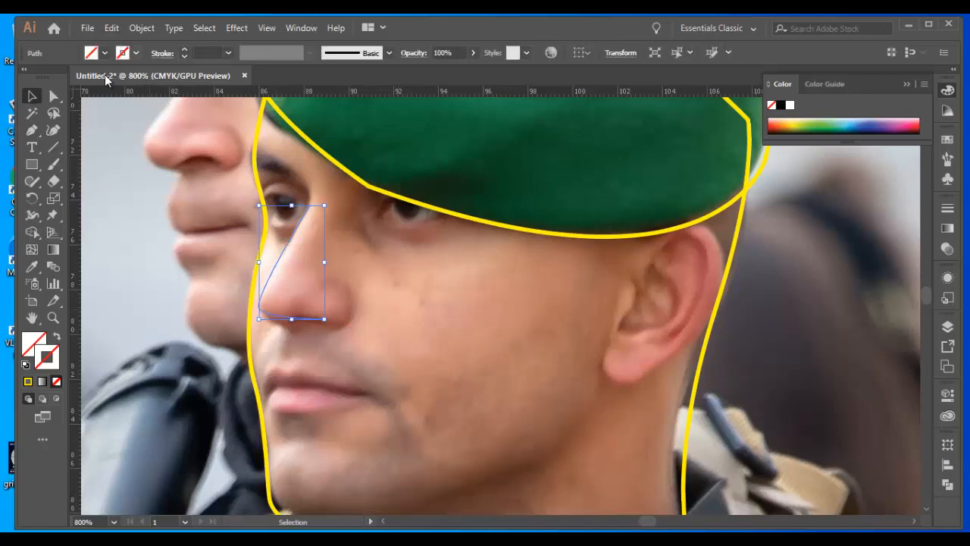
{"action": "left_click", "coordinate": [136, 53]}
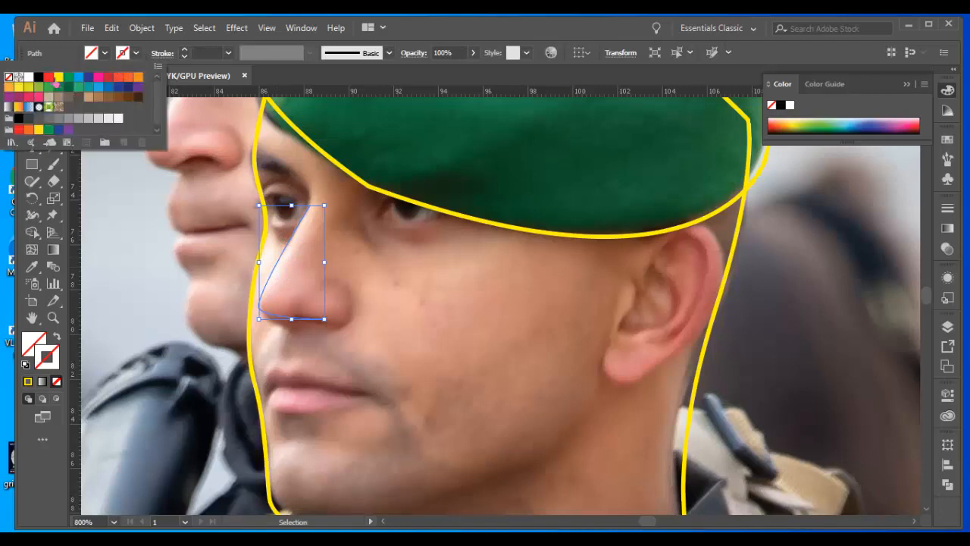
{"action": "left_click", "coordinate": [58, 78]}
{"action": "left_click", "coordinate": [231, 54]}
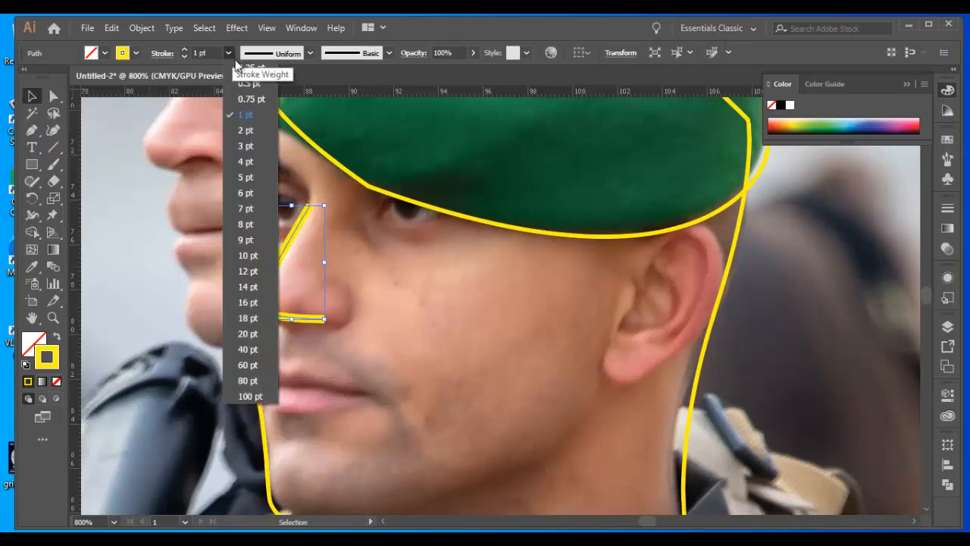
{"action": "left_click", "coordinate": [243, 86]}
{"action": "left_click", "coordinate": [201, 280]}
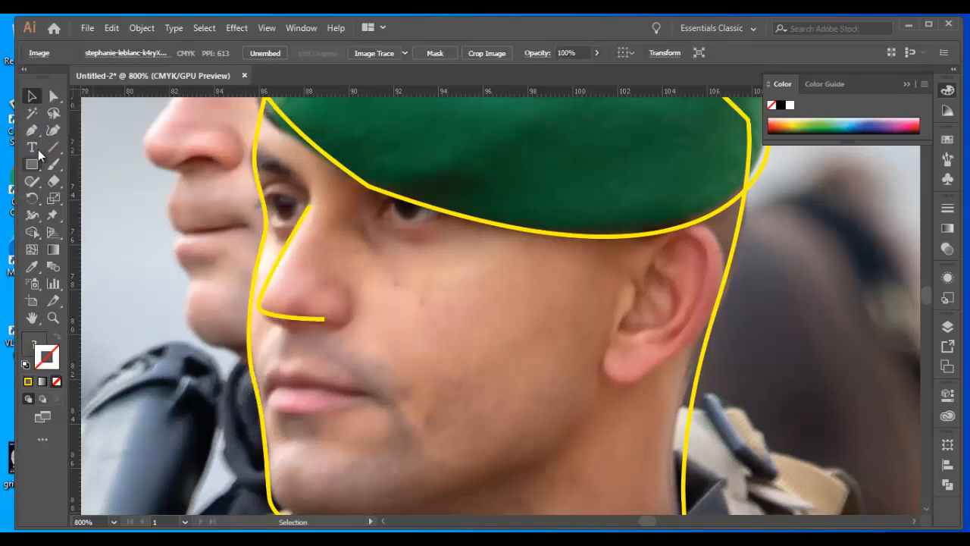
Trace the upper lip as an open curve with a yellow 0.5 pt stroke and deselect it.
{"action": "double_click", "coordinate": [44, 370]}
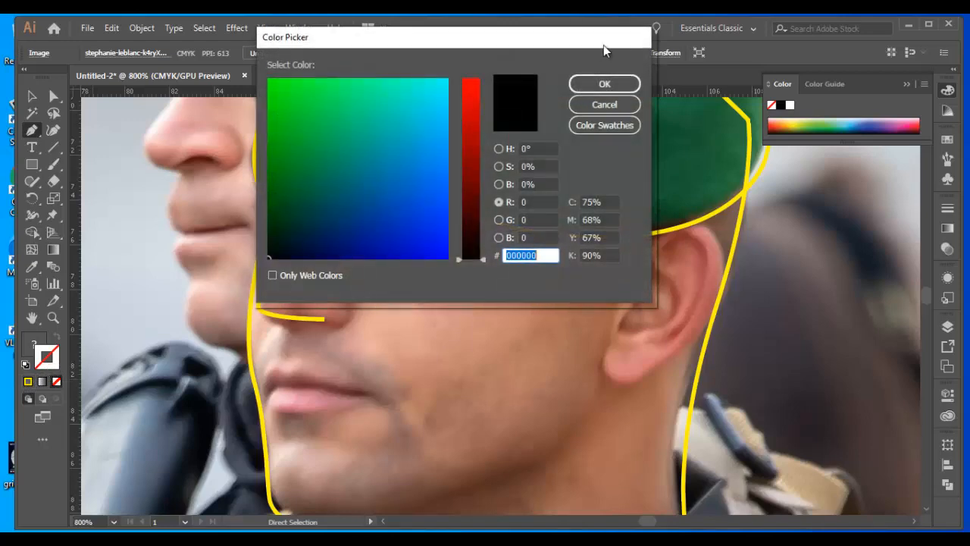
{"action": "left_click", "coordinate": [591, 108]}
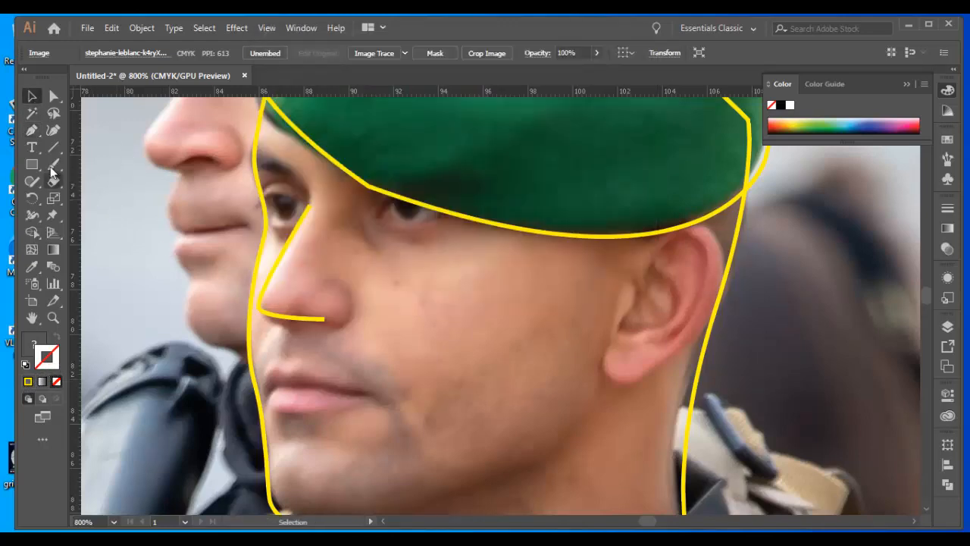
{"action": "left_click", "coordinate": [287, 253]}
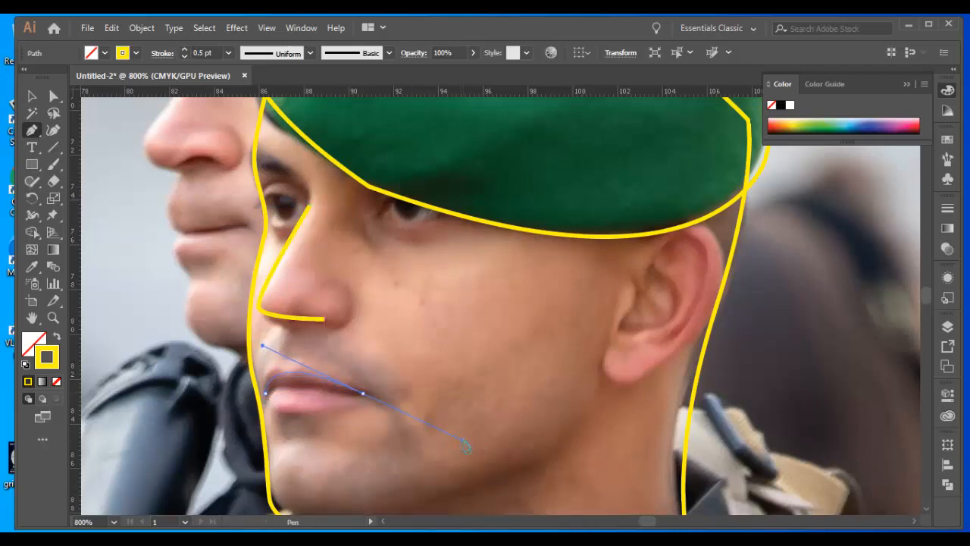
{"action": "left_click_drag", "start_coordinate": [464, 444], "coordinate": [463, 440]}
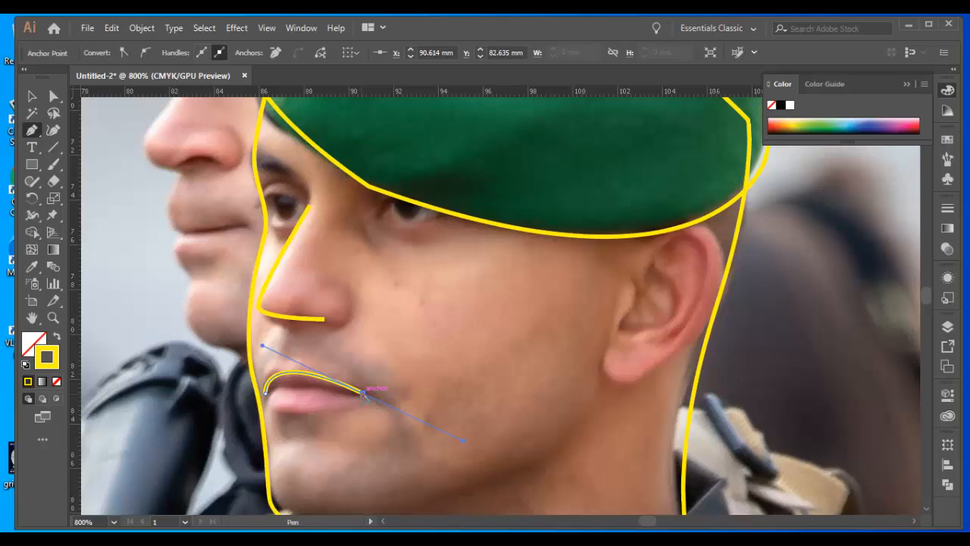
{"action": "left_click_drag", "start_coordinate": [362, 393], "coordinate": [375, 419]}
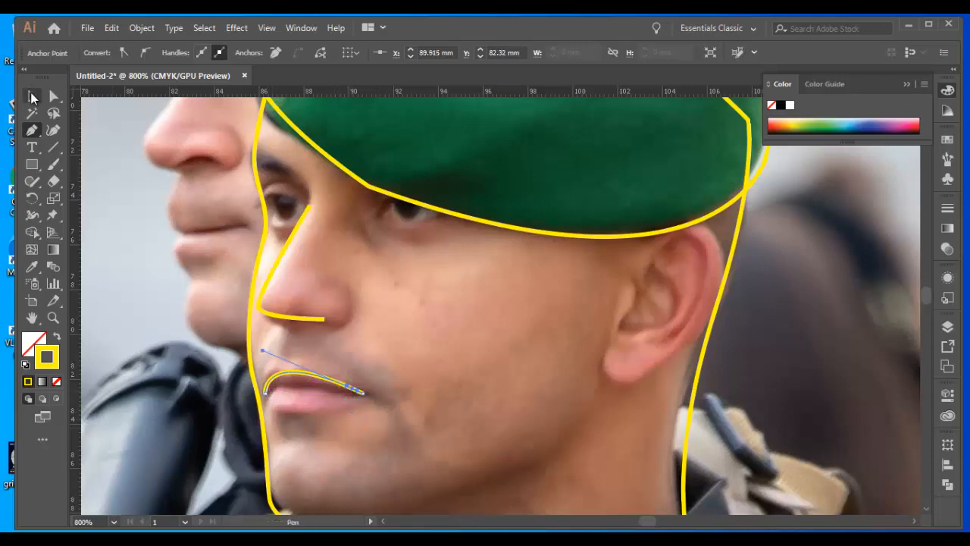
{"action": "left_click", "coordinate": [184, 338]}
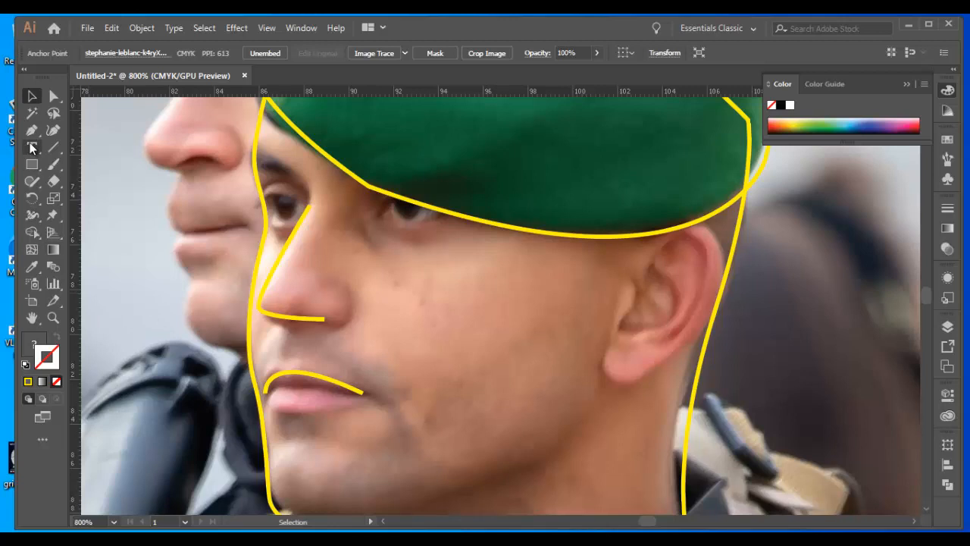
Trace the ear's outer rim and lobe as an open curve with a yellow 0.5 pt stroke.
{"action": "left_click", "coordinate": [322, 378]}
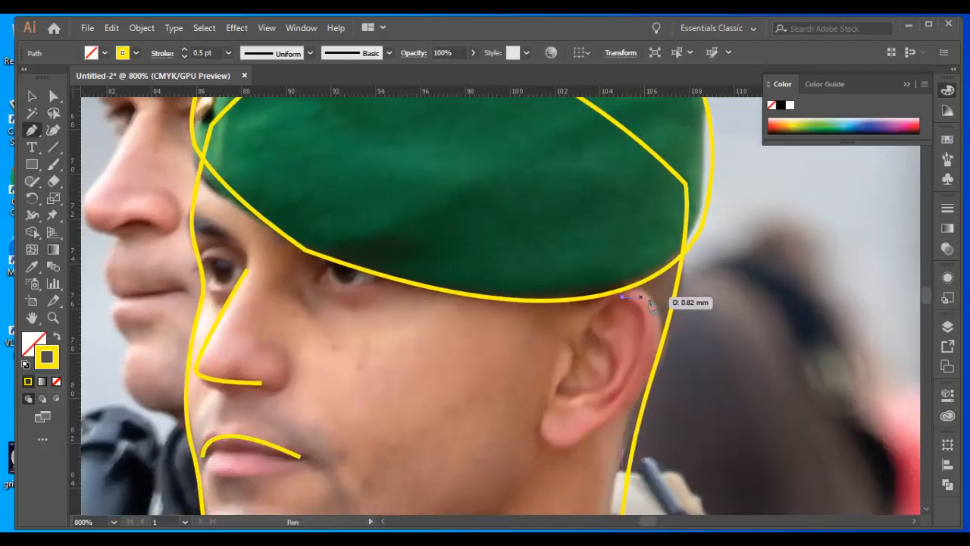
{"action": "left_click_drag", "start_coordinate": [660, 315], "coordinate": [656, 355]}
{"action": "left_click_drag", "start_coordinate": [557, 446], "coordinate": [495, 447]}
{"action": "left_click_drag", "start_coordinate": [539, 421], "coordinate": [541, 398]}
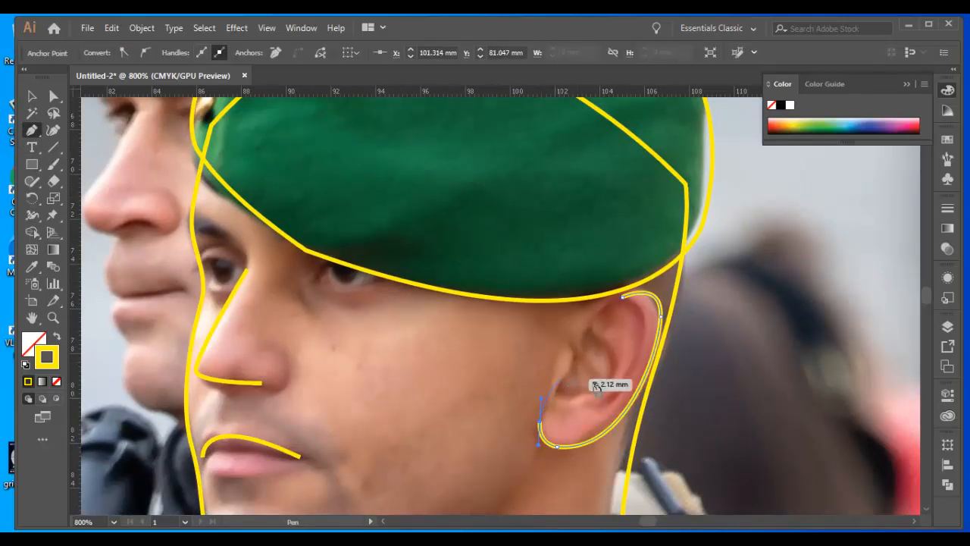
Draw a small yellow-outlined circle over each of the soldier's eyes with the Ellipse tool and deselect.
{"action": "right_click", "coordinate": [33, 169]}
{"action": "left_click", "coordinate": [96, 197]}
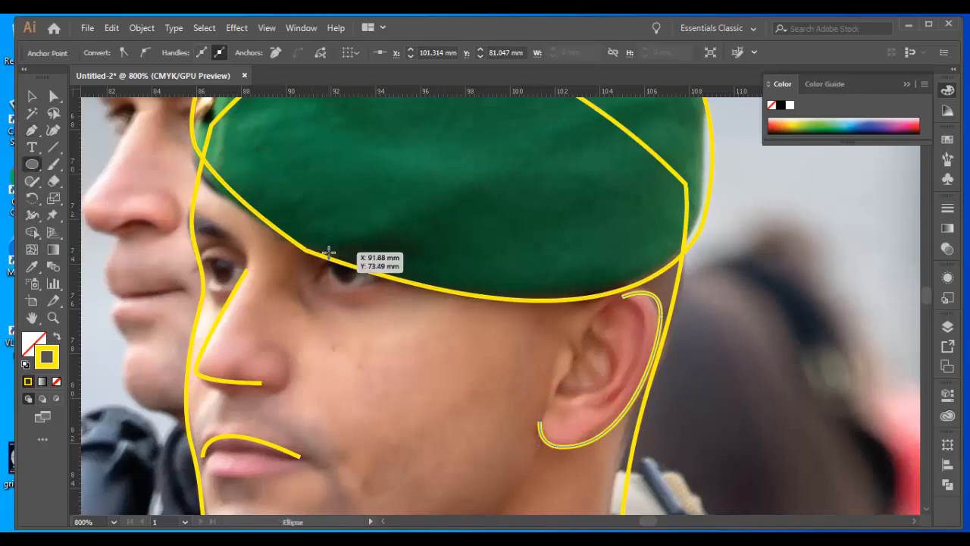
{"action": "mouse_move", "coordinate": [328, 252]}
{"action": "left_mouse_down"}
{"action": "mouse_move", "coordinate": [362, 284]}
{"action": "mouse_move", "coordinate": [218, 267]}
{"action": "left_mouse_up"}
{"action": "left_click", "coordinate": [36, 98]}
{"action": "left_click", "coordinate": [422, 288]}
Fill the beret shape with a linear white-to-black gradient and activate the Gradient tool on it.
{"action": "scroll", "coordinate": [422, 288], "scroll_direction": "down", "scroll_amount": 3}
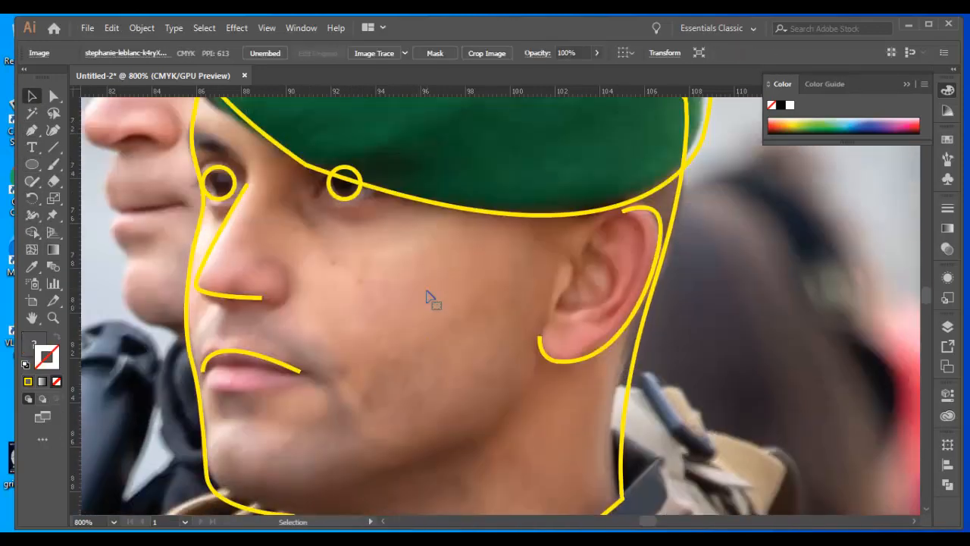
{"action": "scroll", "coordinate": [428, 297], "scroll_direction": "down", "scroll_amount": 5}
{"action": "key", "text": "ctrl+0"}
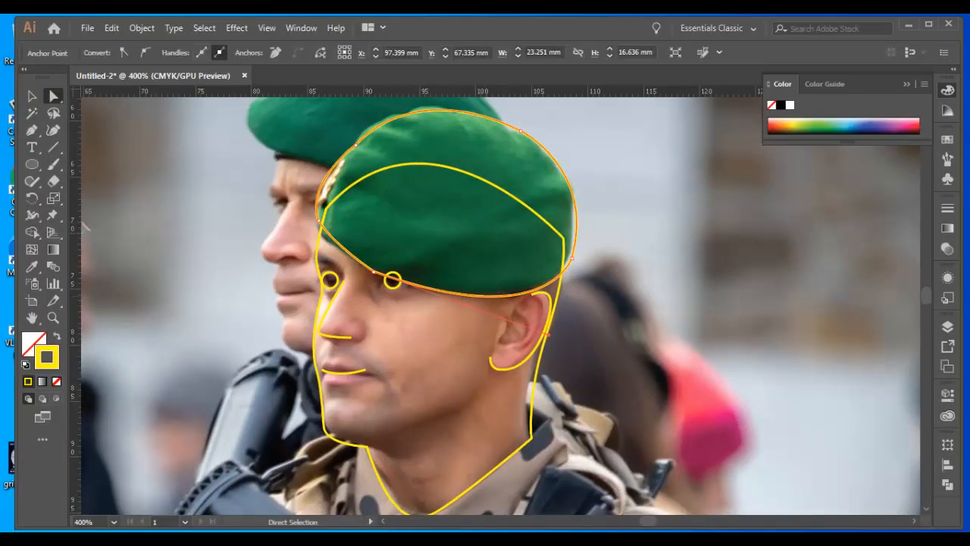
{"action": "left_click", "coordinate": [42, 381]}
{"action": "key", "text": "g"}
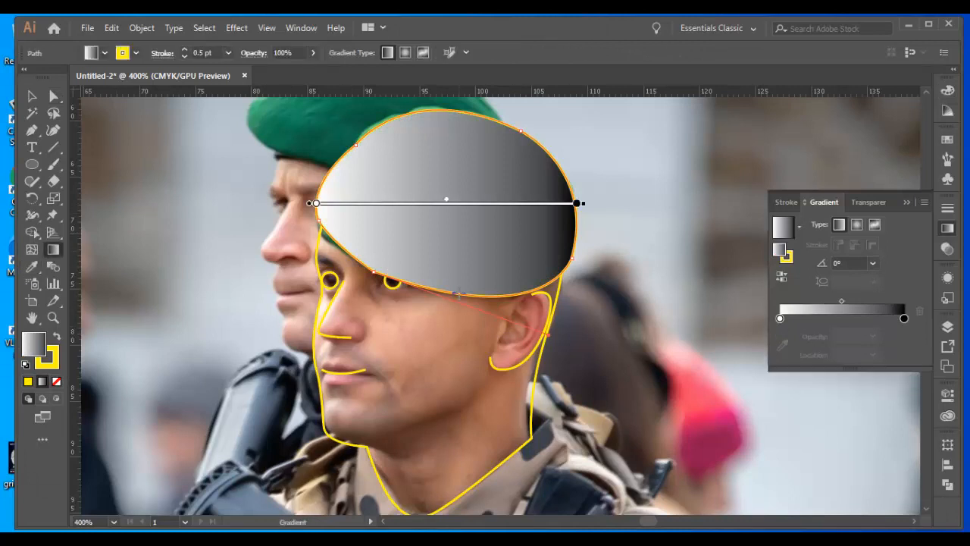
Run the beret's gradient vertically from its lower edge to its crown, from dark green up to a lighter green.
{"action": "left_click_drag", "start_coordinate": [458, 300], "coordinate": [453, 112]}
{"action": "scroll", "coordinate": [474, 199], "scroll_direction": "up", "scroll_amount": 1}
{"action": "scroll", "coordinate": [474, 199], "scroll_direction": "up", "scroll_amount": 1}
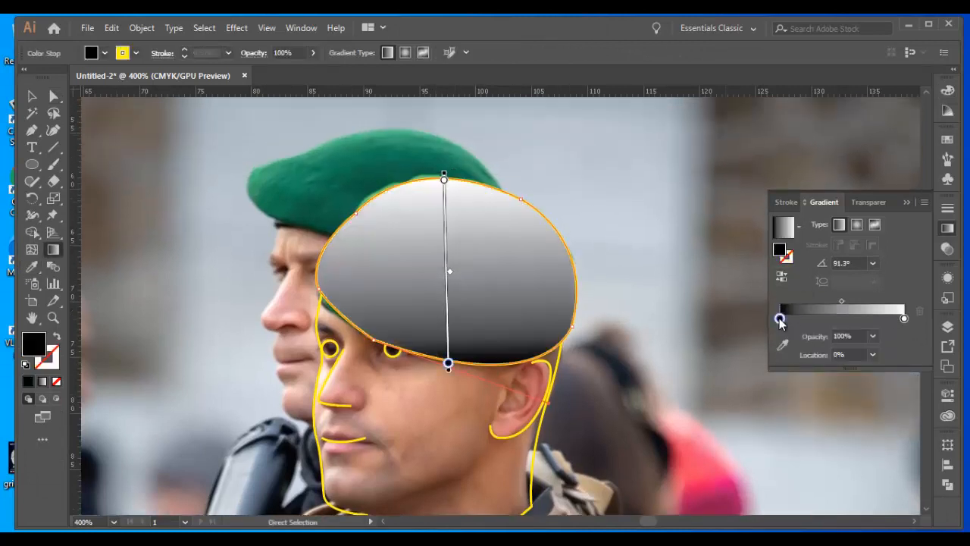
{"action": "double_click", "coordinate": [779, 318]}
{"action": "left_click", "coordinate": [761, 373]}
{"action": "double_click", "coordinate": [904, 318]}
{"action": "left_click", "coordinate": [750, 373]}
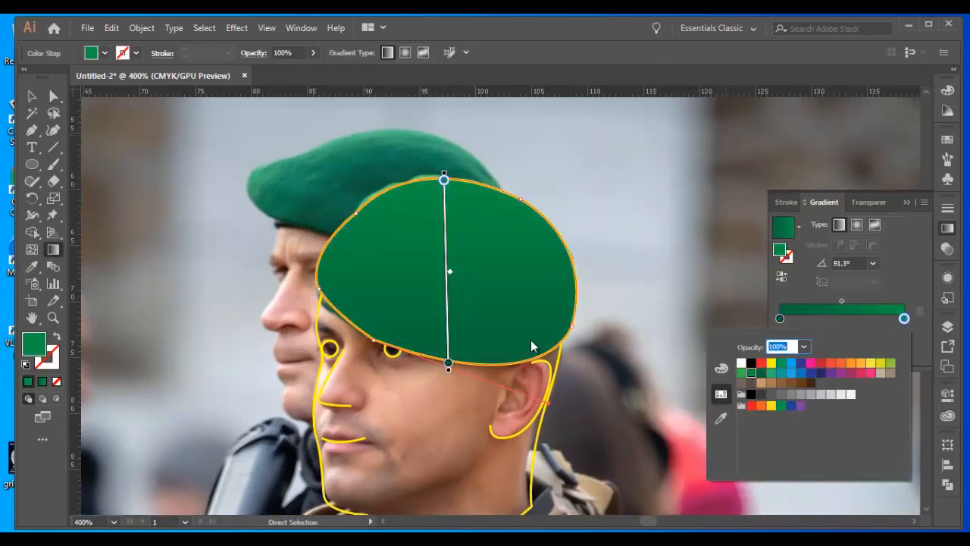
{"action": "left_click", "coordinate": [533, 347]}
Remove the yellow stroke from the beret shape.
{"action": "left_click", "coordinate": [32, 96]}
{"action": "left_click", "coordinate": [136, 53]}
{"action": "left_click", "coordinate": [9, 78]}
{"action": "left_click", "coordinate": [191, 249]}
Give the ear curve a dark brown 6 pt stroke with the width profile that tapers at both ends.
{"action": "scroll", "coordinate": [190, 249], "scroll_direction": "down", "scroll_amount": 5}
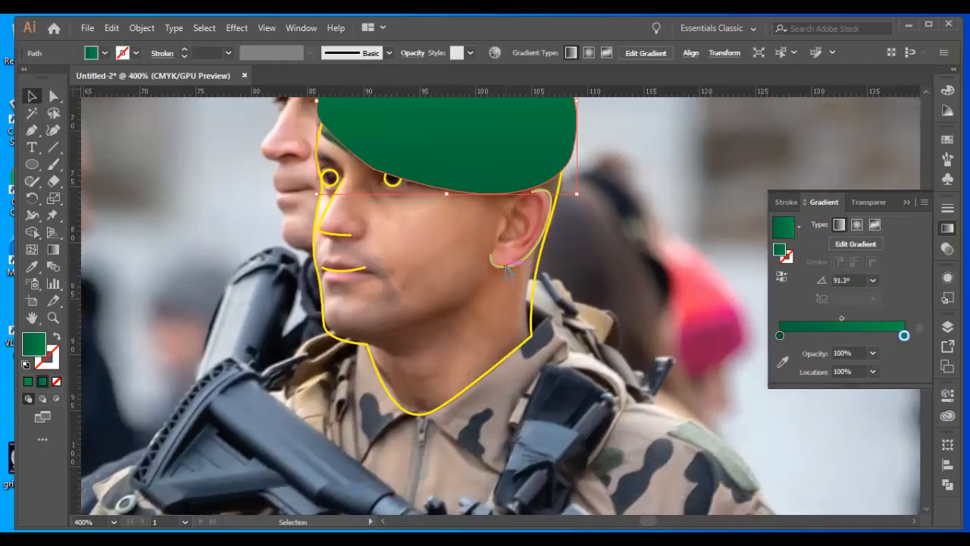
{"action": "left_click", "coordinate": [522, 261]}
{"action": "left_click", "coordinate": [137, 53]}
{"action": "left_click", "coordinate": [138, 97]}
{"action": "left_click", "coordinate": [228, 53]}
{"action": "left_click", "coordinate": [245, 193]}
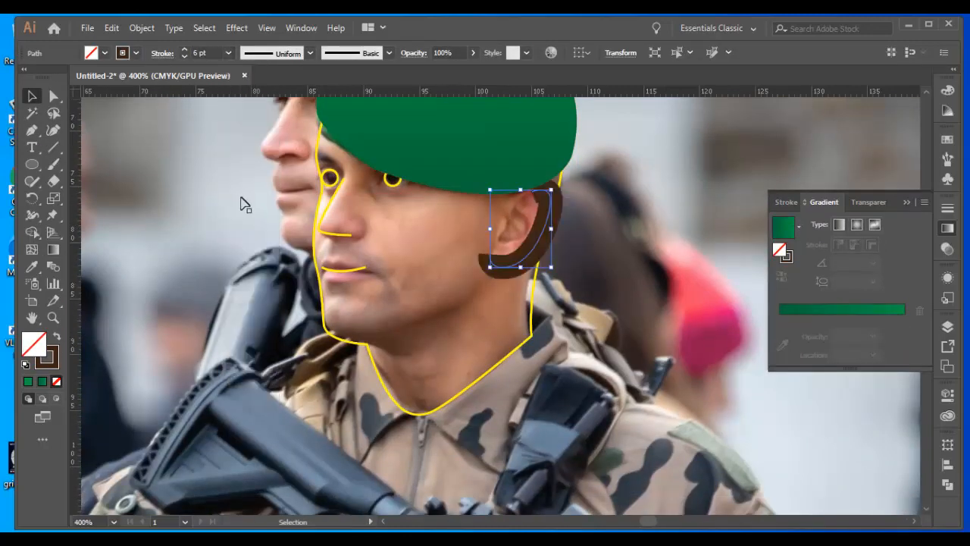
{"action": "left_click", "coordinate": [310, 53]}
{"action": "left_click", "coordinate": [271, 97]}
Thin the ear curve's stroke to 2 pt and finally to 1 pt, then deselect it.
{"action": "left_click", "coordinate": [228, 53]}
{"action": "left_click", "coordinate": [244, 130]}
{"action": "left_click", "coordinate": [441, 236]}
{"action": "left_click", "coordinate": [542, 237]}
{"action": "left_click", "coordinate": [228, 53]}
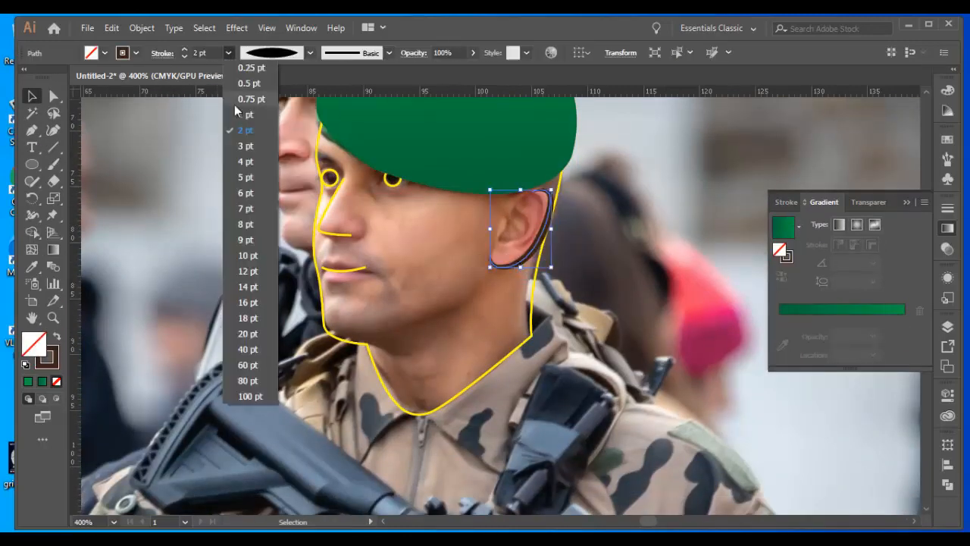
{"action": "left_click", "coordinate": [245, 115]}
{"action": "left_click", "coordinate": [437, 232]}
Give the nose curve a 1 pt dark brown stroke with the width profile that tapers at both ends.
{"action": "left_click", "coordinate": [336, 235]}
{"action": "left_click", "coordinate": [228, 53]}
{"action": "left_click", "coordinate": [245, 115]}
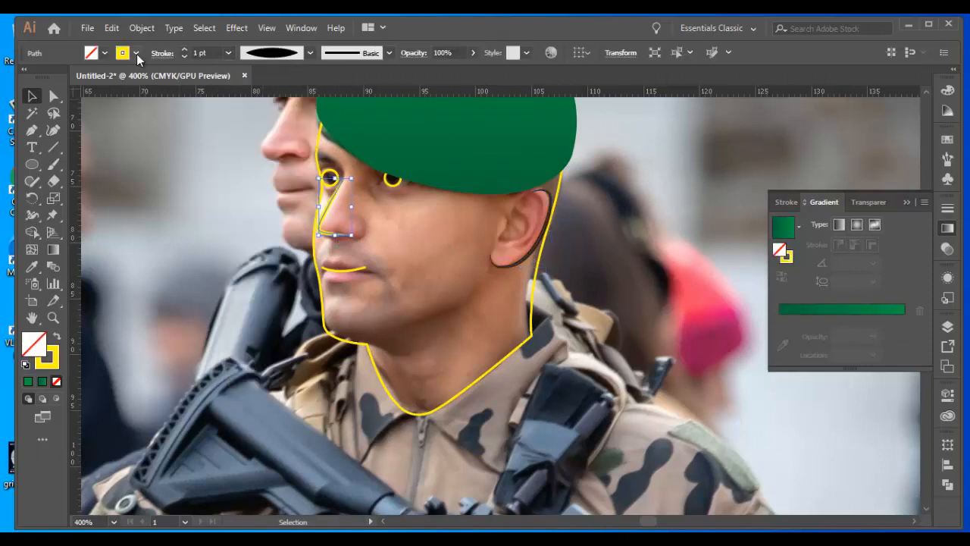
{"action": "left_click", "coordinate": [136, 53]}
{"action": "left_click", "coordinate": [137, 97]}
Give the mouth curve a 2 pt dark brown stroke with the width profile that tapers at both ends.
{"action": "left_click", "coordinate": [347, 269]}
{"action": "left_click", "coordinate": [136, 53]}
{"action": "left_click", "coordinate": [138, 97]}
{"action": "left_click", "coordinate": [310, 53]}
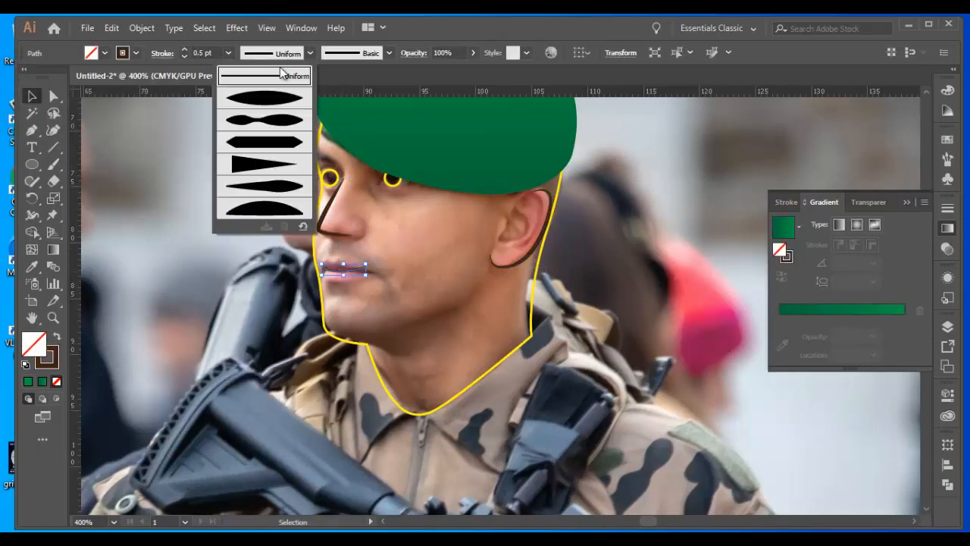
{"action": "left_click", "coordinate": [274, 98]}
{"action": "left_click", "coordinate": [229, 53]}
{"action": "left_click", "coordinate": [239, 130]}
{"action": "left_click", "coordinate": [394, 227]}
Remove the stroke from both eye circles and fill them with dark brown.
{"action": "left_click", "coordinate": [336, 183]}
{"action": "left_click", "coordinate": [390, 184], "text": "shift"}
{"action": "left_click", "coordinate": [136, 53]}
{"action": "left_click", "coordinate": [9, 78]}
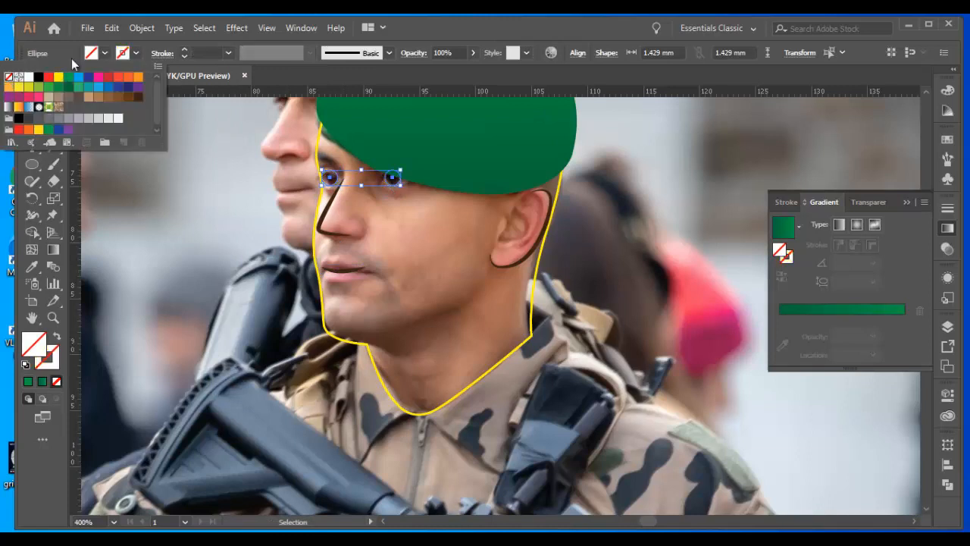
{"action": "left_click", "coordinate": [138, 98]}
Enlarge each eye circle slightly, one at a time, and deselect.
{"action": "left_click", "coordinate": [391, 179], "text": "shift"}
{"action": "left_click_drag", "start_coordinate": [338, 169], "coordinate": [345, 163]}
{"action": "left_click", "coordinate": [390, 181]}
{"action": "left_click_drag", "start_coordinate": [400, 187], "coordinate": [405, 191]}
{"action": "left_click", "coordinate": [413, 231]}
Fill the face outline with the skin tone sampled from the cheek in the photo, deselect it and collapse the gradient settings.
{"action": "left_click", "coordinate": [367, 344]}
{"action": "key", "text": "i"}
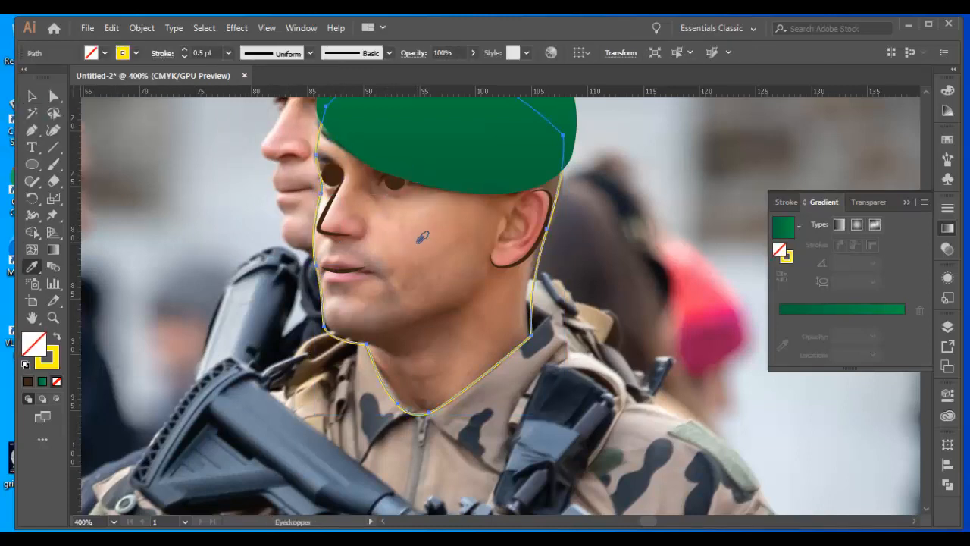
{"action": "left_click", "coordinate": [408, 262]}
{"action": "key", "text": "ctrl+minus"}
{"action": "key", "text": "ctrl+minus"}
{"action": "left_click_drag", "start_coordinate": [354, 292], "coordinate": [263, 168]}
{"action": "key", "text": "v"}
{"action": "left_click", "coordinate": [860, 155]}
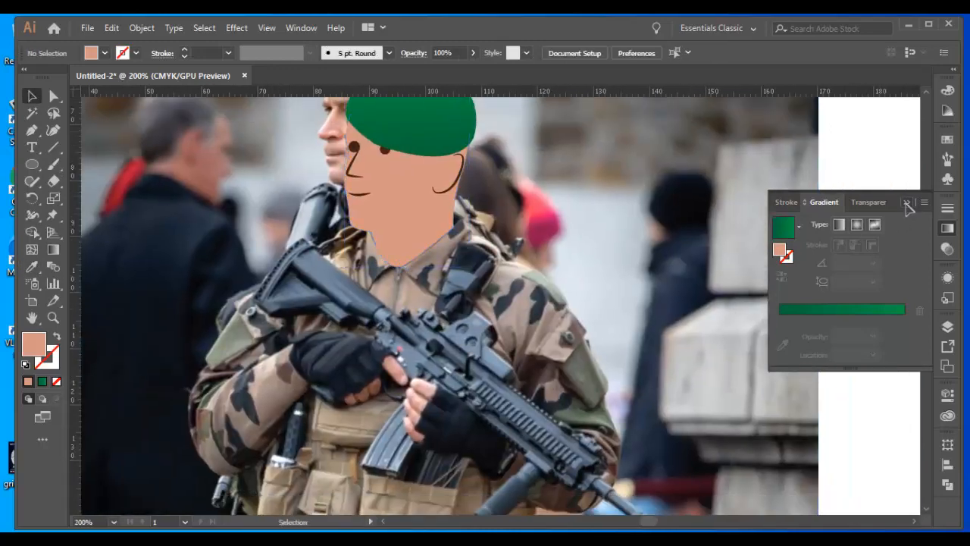
{"action": "left_click", "coordinate": [907, 202]}
Pick up the beret's green gradient and draw the collar flap below the ear as a Pen shape from nape to throat.
{"action": "left_click_drag", "start_coordinate": [553, 281], "coordinate": [562, 334]}
{"action": "left_click", "coordinate": [429, 169]}
{"action": "left_click_drag", "start_coordinate": [421, 117], "coordinate": [422, 113]}
{"action": "left_click", "coordinate": [552, 375]}
{"action": "left_click_drag", "start_coordinate": [553, 376], "coordinate": [539, 263]}
{"action": "left_click", "coordinate": [33, 130]}
{"action": "left_click", "coordinate": [451, 153]}
{"action": "left_click", "coordinate": [460, 162]}
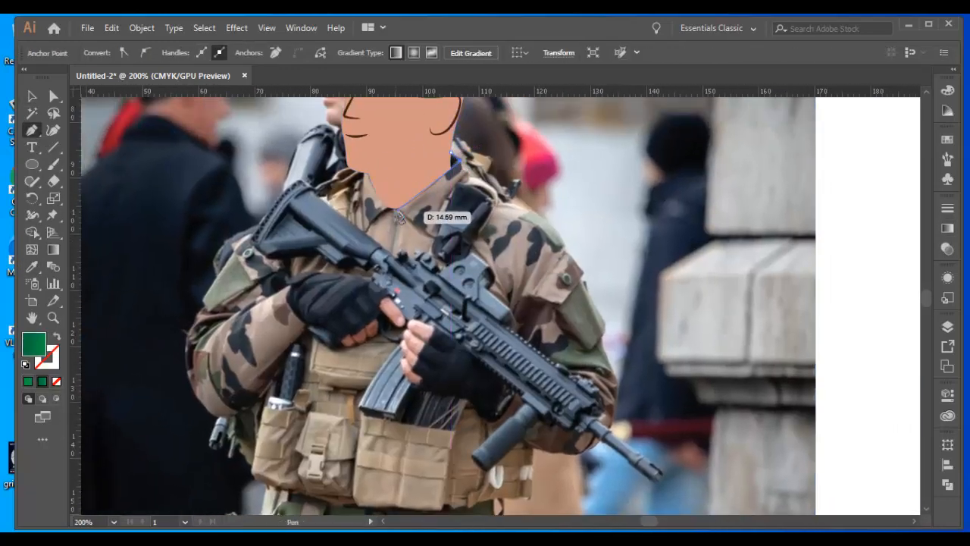
{"action": "left_click", "coordinate": [395, 211]}
{"action": "left_click", "coordinate": [433, 237]}
{"action": "left_click", "coordinate": [467, 163]}
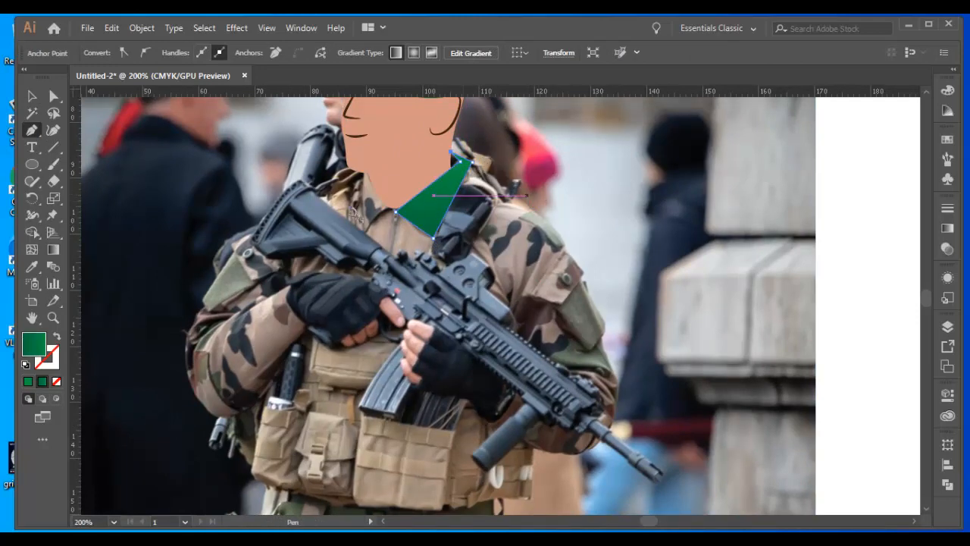
{"action": "left_click", "coordinate": [32, 97]}
{"action": "left_click", "coordinate": [136, 132]}
Draw the opposite collar flap below the chin as a green gradient Pen shape meeting the first flap at the throat.
{"action": "left_click", "coordinate": [32, 131]}
{"action": "left_click", "coordinate": [365, 174]}
{"action": "left_click", "coordinate": [353, 192]}
{"action": "left_click", "coordinate": [358, 239]}
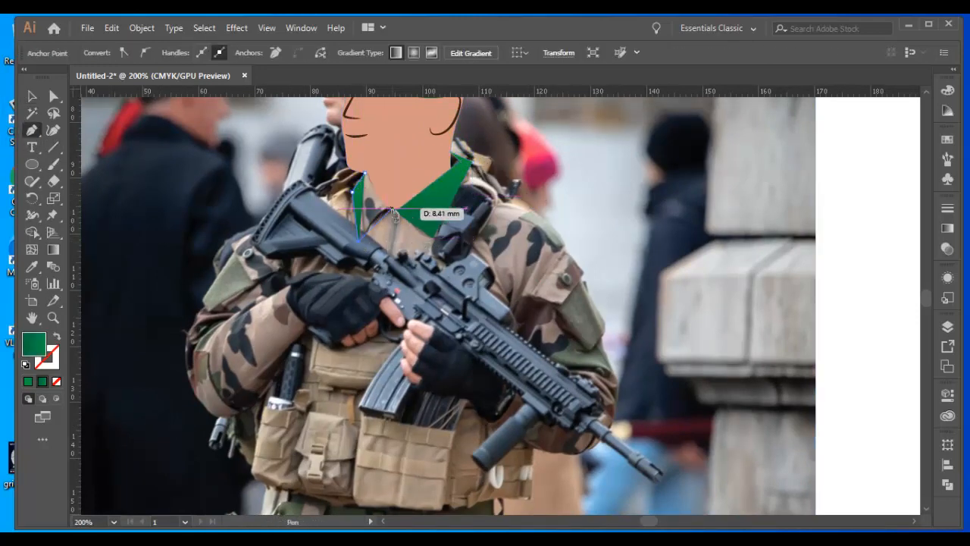
{"action": "left_click", "coordinate": [393, 208]}
{"action": "left_click", "coordinate": [32, 96]}
{"action": "left_click", "coordinate": [99, 179]}
Begin the jacket outline with the Pen tool from the collar below the ear, over the shoulder and down the outer sleeve.
{"action": "left_click", "coordinate": [32, 130]}
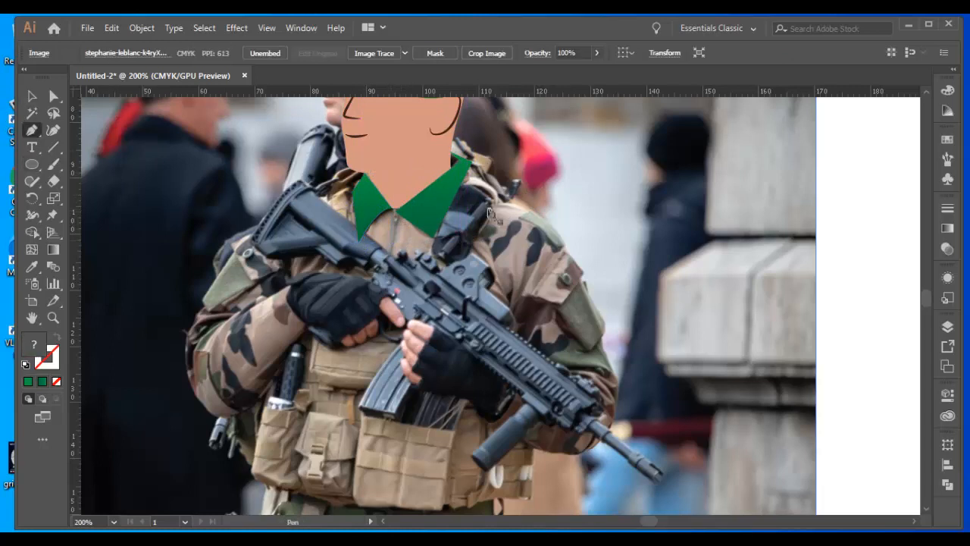
{"action": "left_click", "coordinate": [470, 166]}
{"action": "left_click", "coordinate": [517, 206]}
{"action": "left_click_drag", "start_coordinate": [578, 271], "coordinate": [605, 331]}
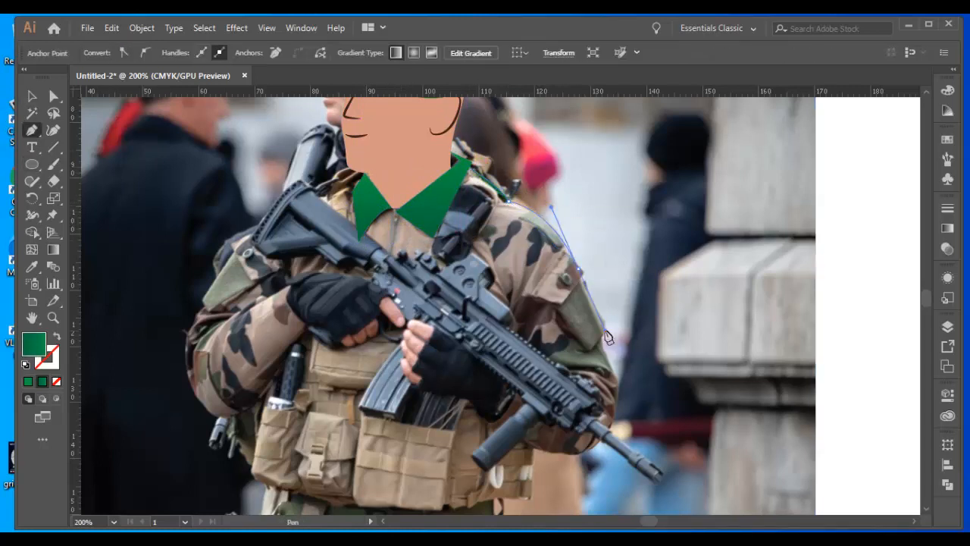
{"action": "scroll", "coordinate": [605, 331], "scroll_direction": "down", "scroll_amount": 3}
{"action": "left_click_drag", "start_coordinate": [580, 142], "coordinate": [612, 297]}
{"action": "mouse_move", "coordinate": [580, 338]}
{"action": "left_mouse_down"}
{"action": "mouse_move", "coordinate": [608, 198]}
{"action": "mouse_move", "coordinate": [641, 254]}
{"action": "mouse_move", "coordinate": [633, 293]}
{"action": "mouse_move", "coordinate": [591, 326]}
{"action": "left_mouse_up"}
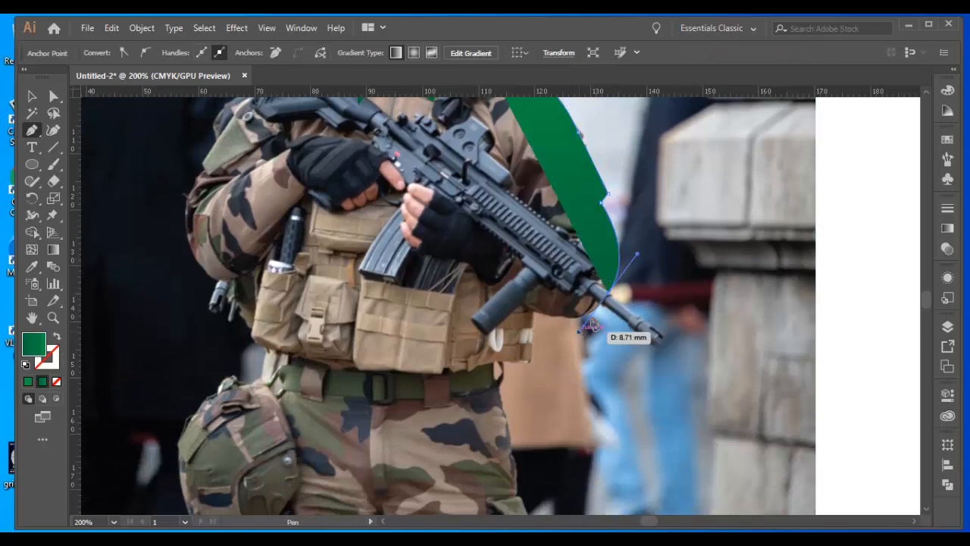
{"action": "left_click_drag", "start_coordinate": [486, 287], "coordinate": [390, 224]}
{"action": "left_click", "coordinate": [486, 288]}
{"action": "left_click", "coordinate": [56, 381]}
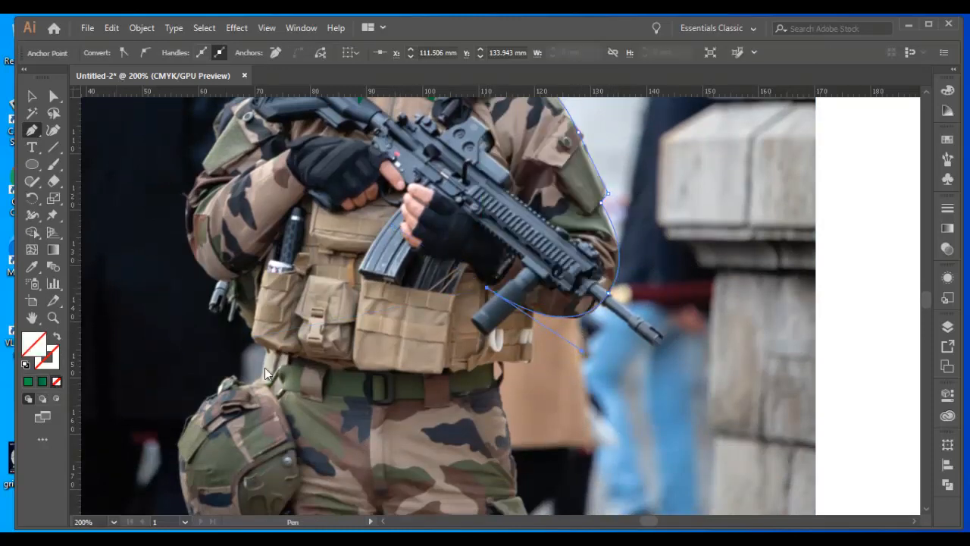
{"action": "left_click_drag", "start_coordinate": [517, 238], "coordinate": [534, 416]}
{"action": "scroll", "coordinate": [519, 241], "scroll_direction": "up", "scroll_amount": 4}
{"action": "scroll", "coordinate": [513, 285], "scroll_direction": "down", "scroll_amount": 2}
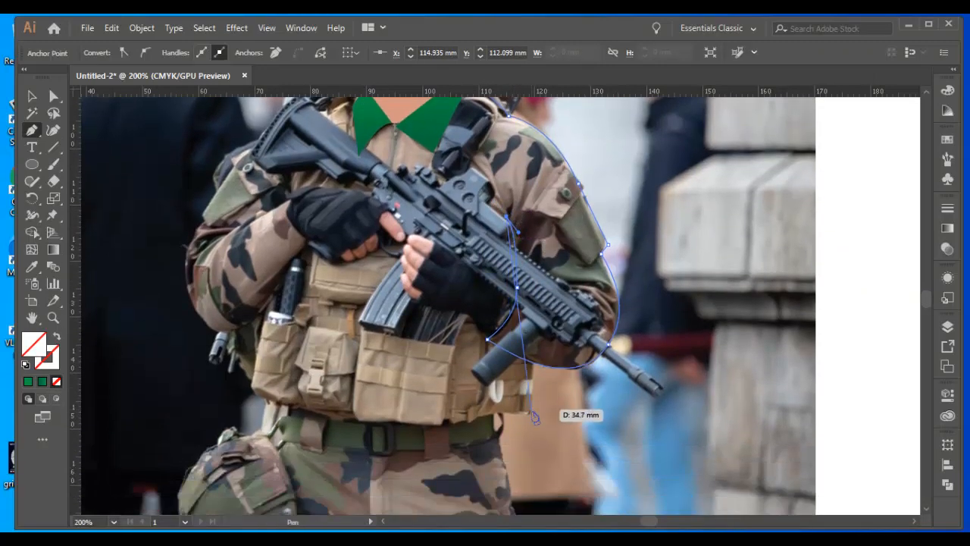
{"action": "scroll", "coordinate": [481, 157], "scroll_direction": "up", "scroll_amount": 7}
{"action": "scroll", "coordinate": [500, 304], "scroll_direction": "down", "scroll_amount": 6}
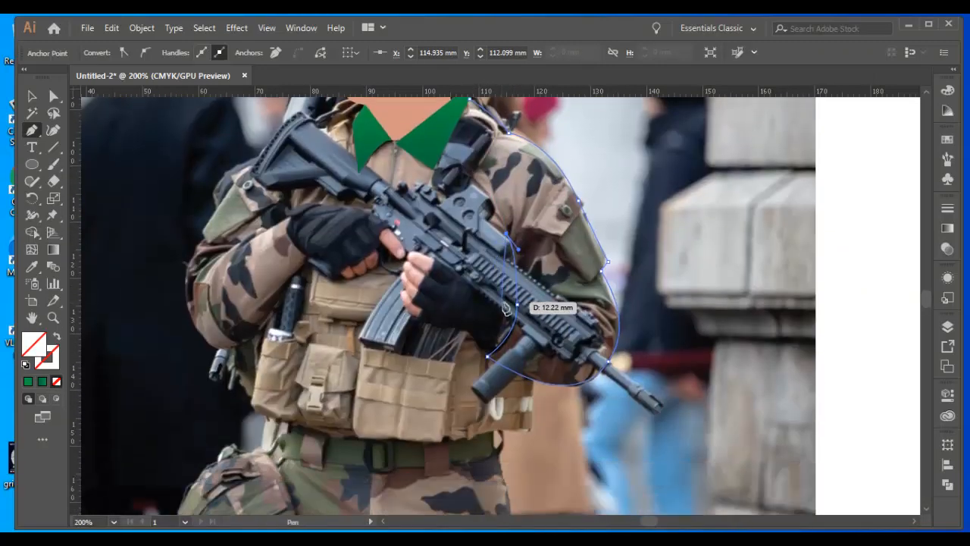
{"action": "left_click_drag", "start_coordinate": [542, 328], "coordinate": [542, 358]}
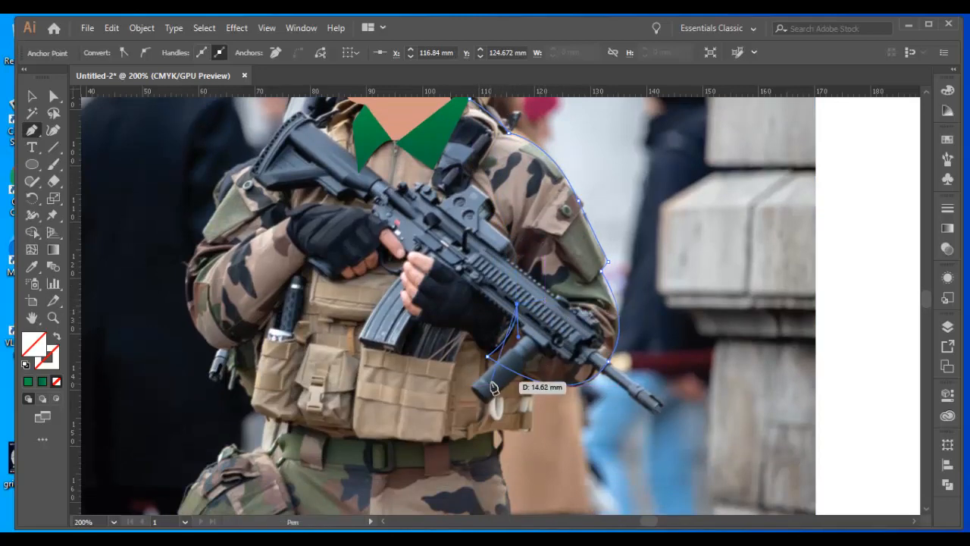
{"action": "key", "text": "ctrl+z"}
{"action": "key", "text": "ctrl+z"}
Continue the jacket outline under the forearm, down the vest's side and along its lower hem to the opposite elbow.
{"action": "left_click_drag", "start_coordinate": [540, 379], "coordinate": [553, 394]}
{"action": "left_click", "coordinate": [534, 433]}
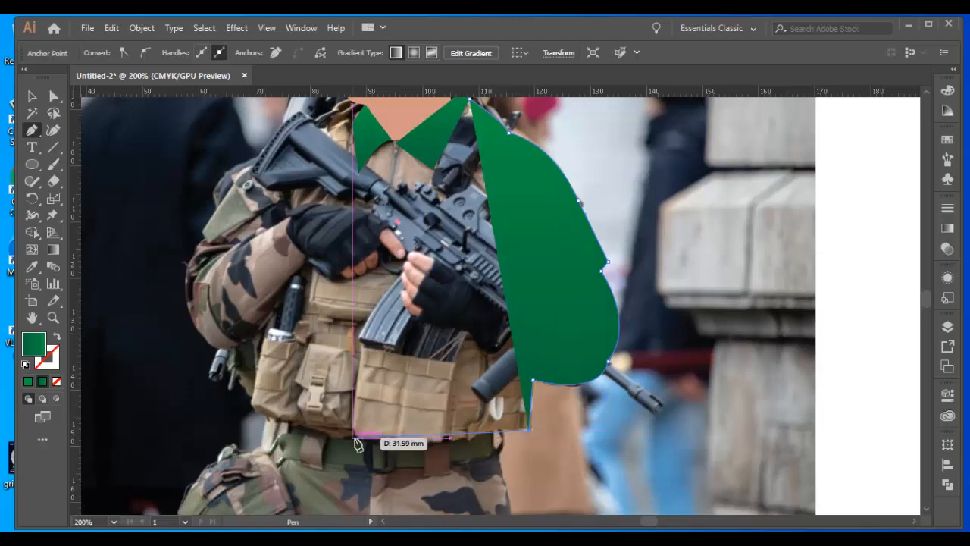
{"action": "left_click", "coordinate": [433, 440]}
{"action": "left_click", "coordinate": [352, 437]}
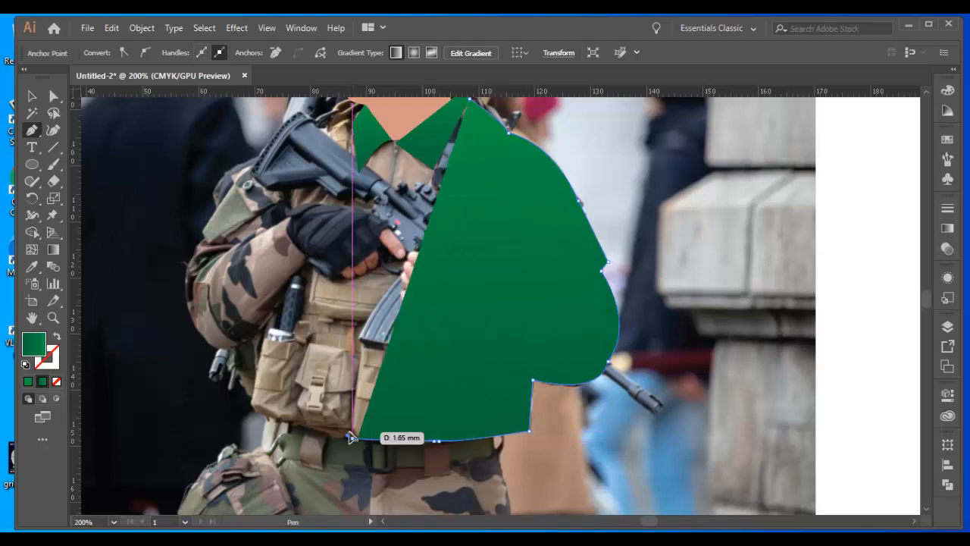
{"action": "left_click", "coordinate": [261, 416]}
{"action": "left_click", "coordinate": [231, 349]}
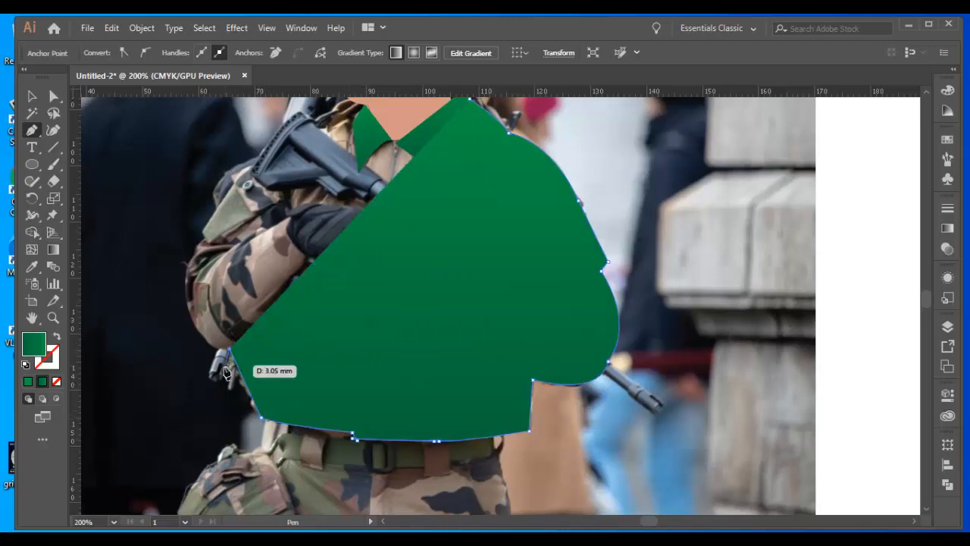
Trace the opposite sleeve and shoulder up to the collar and remove the outline's fill.
{"action": "scroll", "coordinate": [257, 278], "scroll_direction": "up", "scroll_amount": 3}
{"action": "left_click_drag", "start_coordinate": [185, 357], "coordinate": [221, 269]}
{"action": "left_click", "coordinate": [186, 356]}
{"action": "left_click", "coordinate": [216, 289]}
{"action": "left_click", "coordinate": [57, 381]}
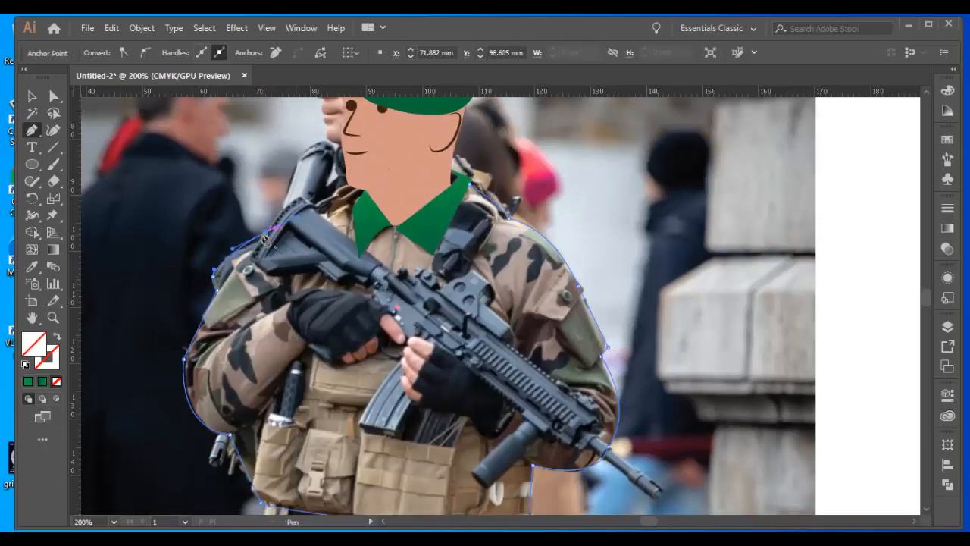
{"action": "scroll", "coordinate": [314, 233], "scroll_direction": "up", "scroll_amount": 5}
{"action": "left_click", "coordinate": [358, 328]}
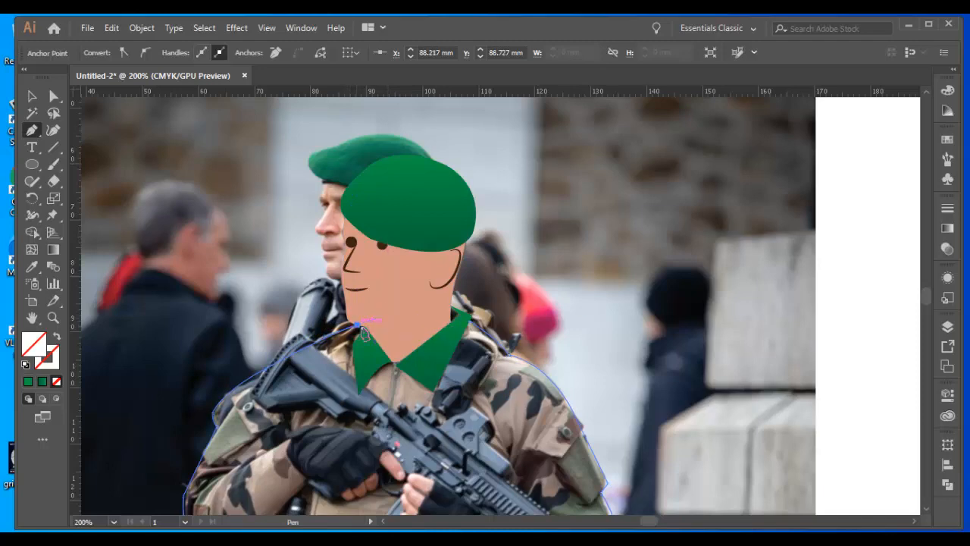
Close the jacket outline along the neckline and apply a green stroke to it.
{"action": "left_click", "coordinate": [383, 357]}
{"action": "left_click_drag", "start_coordinate": [408, 362], "coordinate": [423, 354]}
{"action": "left_click", "coordinate": [469, 320]}
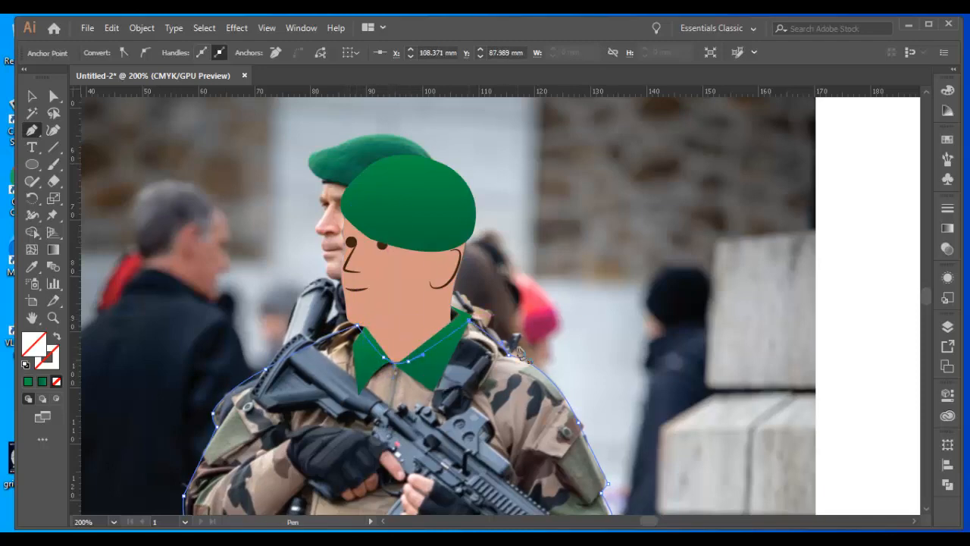
{"action": "scroll", "coordinate": [519, 350], "scroll_direction": "down", "scroll_amount": 7}
{"action": "left_click", "coordinate": [29, 381]}
{"action": "scroll", "coordinate": [165, 174], "scroll_direction": "up", "scroll_amount": 3}
{"action": "scroll", "coordinate": [394, 290], "scroll_direction": "down", "scroll_amount": 3}
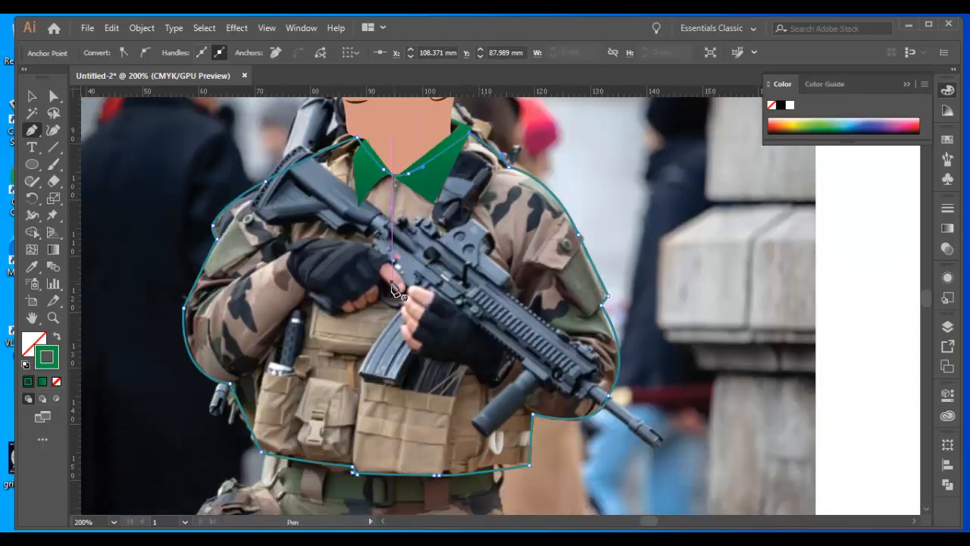
Draw a closed four-sided green outline over the vest's chest panel beneath the gloved hands and deselect it.
{"action": "scroll", "coordinate": [394, 289], "scroll_direction": "down", "scroll_amount": 3}
{"action": "left_click", "coordinate": [317, 241]}
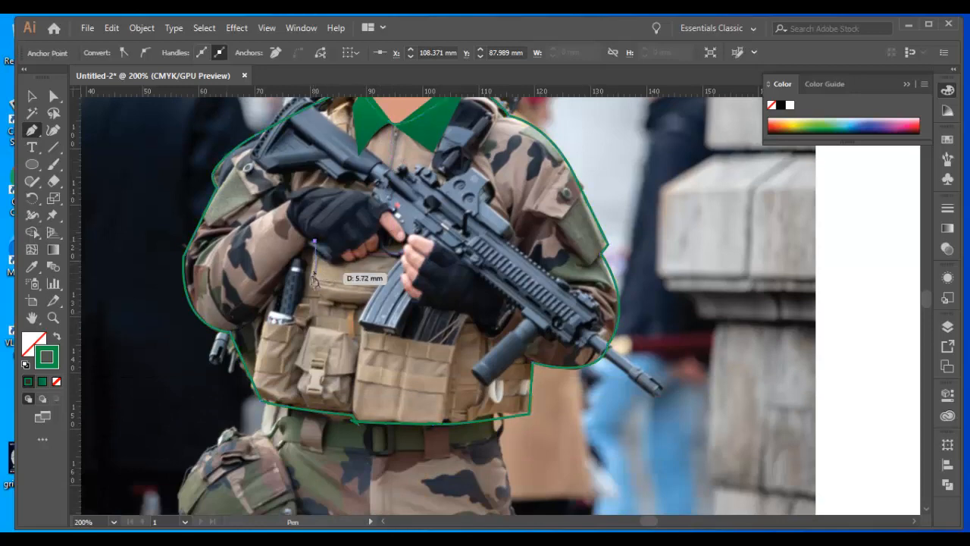
{"action": "left_click", "coordinate": [311, 286]}
{"action": "left_click", "coordinate": [402, 292]}
{"action": "left_click", "coordinate": [414, 226]}
{"action": "left_click", "coordinate": [315, 241]}
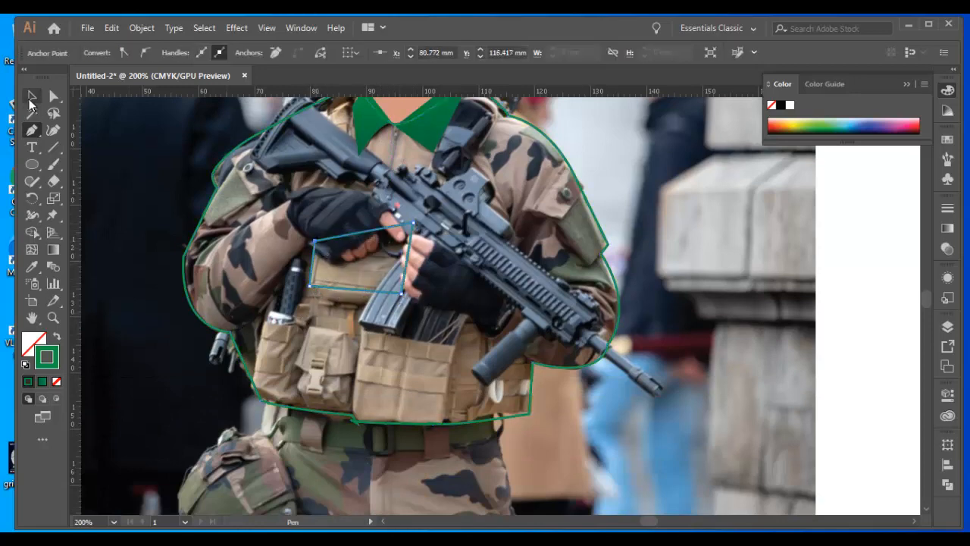
{"action": "left_click", "coordinate": [32, 97]}
{"action": "left_click", "coordinate": [114, 121]}
Draw a narrow strip with the Pen tool along the chest panel's lower edge.
{"action": "left_click", "coordinate": [31, 130]}
{"action": "left_click", "coordinate": [310, 286]}
{"action": "left_click", "coordinate": [322, 297]}
{"action": "left_click", "coordinate": [401, 305]}
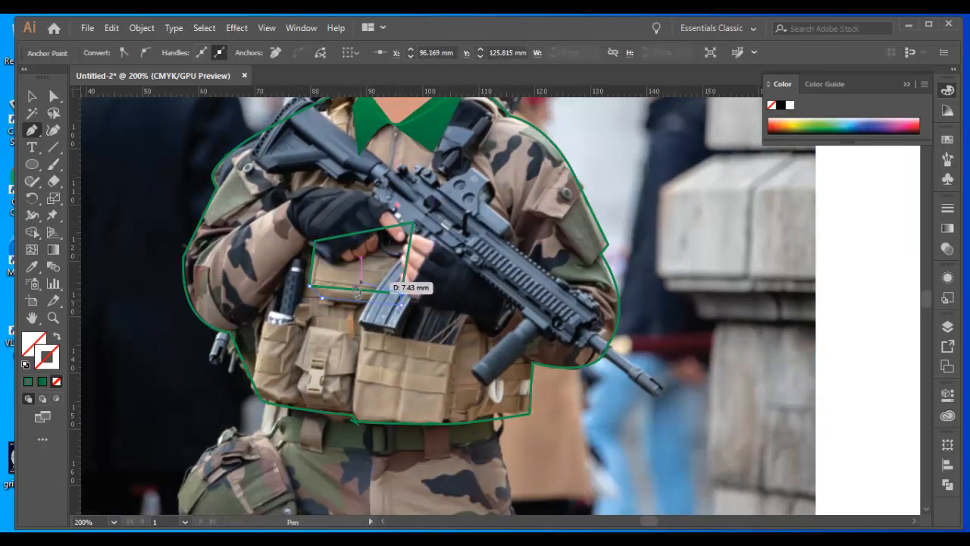
{"action": "left_click", "coordinate": [310, 287]}
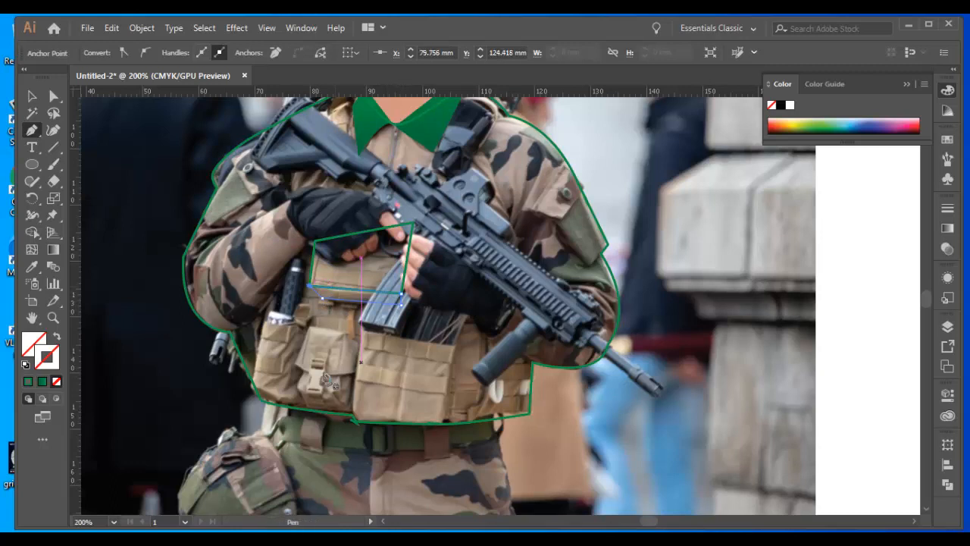
Trace the vest's large front magazine pouch as a closed Pen shape.
{"action": "left_click", "coordinate": [353, 418]}
{"action": "left_click", "coordinate": [442, 423]}
{"action": "left_click", "coordinate": [466, 299]}
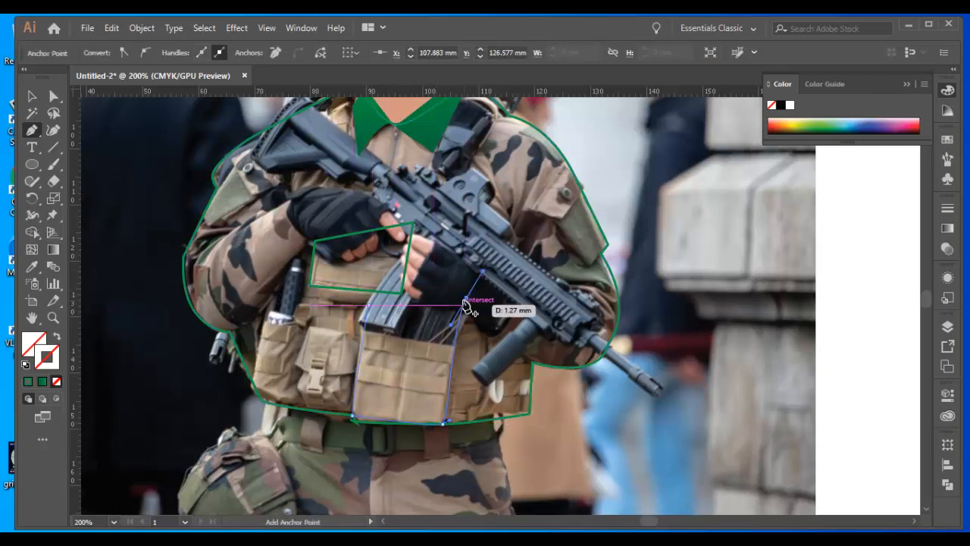
{"action": "left_click", "coordinate": [367, 304]}
{"action": "left_click", "coordinate": [353, 418]}
Trace the flap of the small buckled pouch as a closed shape with a curved lower edge.
{"action": "left_click", "coordinate": [310, 329]}
{"action": "left_click", "coordinate": [294, 367]}
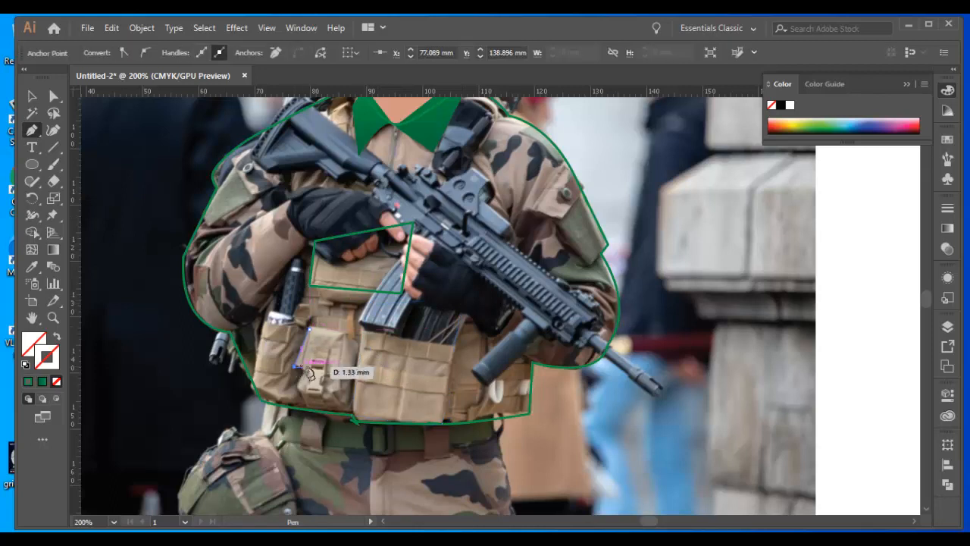
{"action": "left_click_drag", "start_coordinate": [355, 373], "coordinate": [367, 362]}
{"action": "left_click", "coordinate": [358, 345]}
{"action": "left_click", "coordinate": [309, 329]}
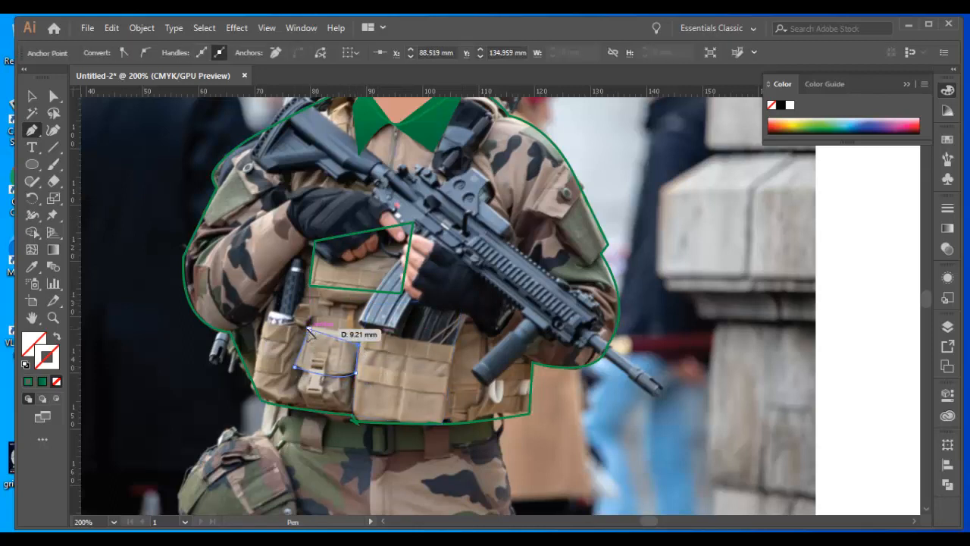
Give the traced flap of the small buckled pouch a thin yellow stroke.
{"action": "key", "text": "v"}
{"action": "left_click", "coordinate": [312, 380]}
{"action": "left_click", "coordinate": [356, 375]}
{"action": "left_click", "coordinate": [325, 375]}
{"action": "left_click", "coordinate": [136, 53]}
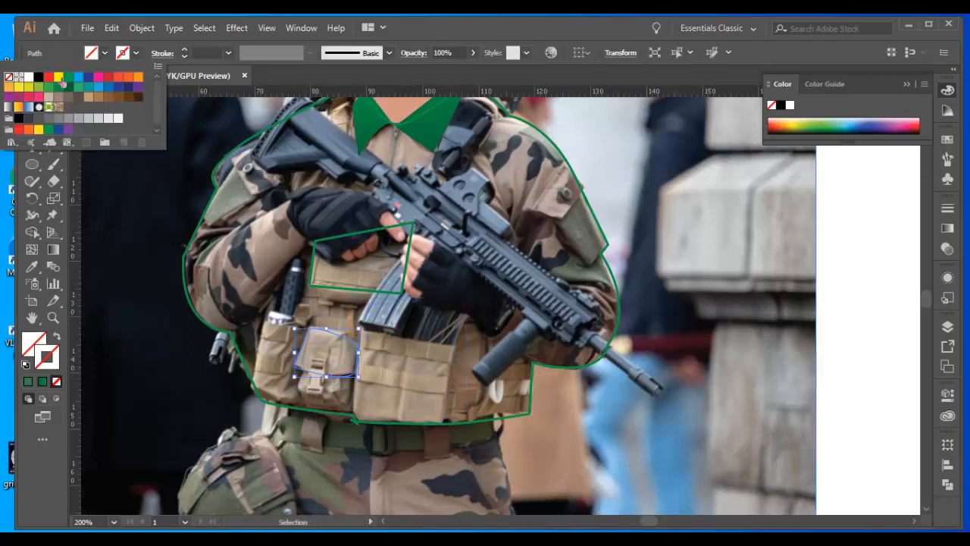
{"action": "left_click", "coordinate": [59, 77]}
{"action": "left_click", "coordinate": [229, 53]}
{"action": "left_click", "coordinate": [249, 83]}
Give the large front magazine pouch outline the same thin yellow stroke and deselect it.
{"action": "left_click", "coordinate": [450, 383]}
{"action": "left_click", "coordinate": [136, 53]}
{"action": "left_click", "coordinate": [60, 76]}
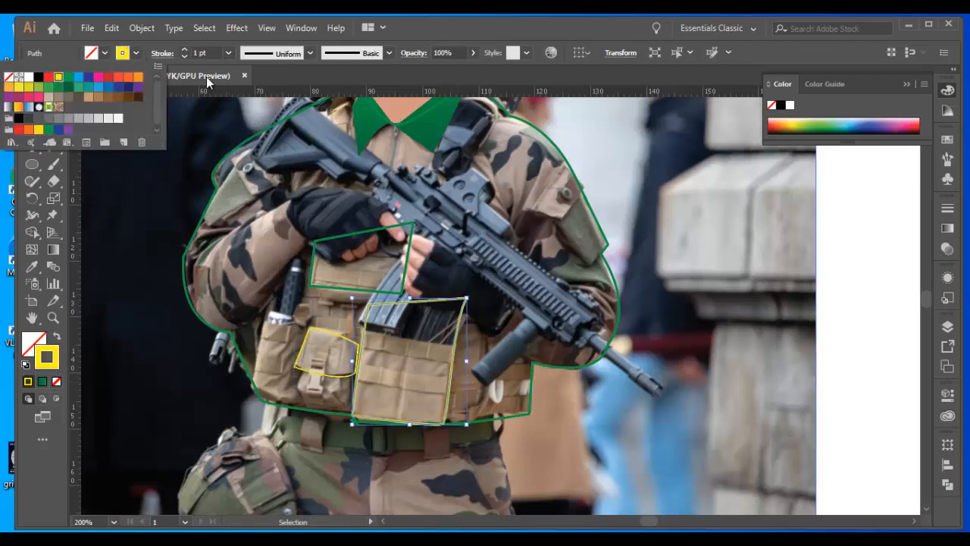
{"action": "left_click", "coordinate": [229, 53]}
{"action": "left_click", "coordinate": [248, 83]}
{"action": "left_click", "coordinate": [227, 203]}
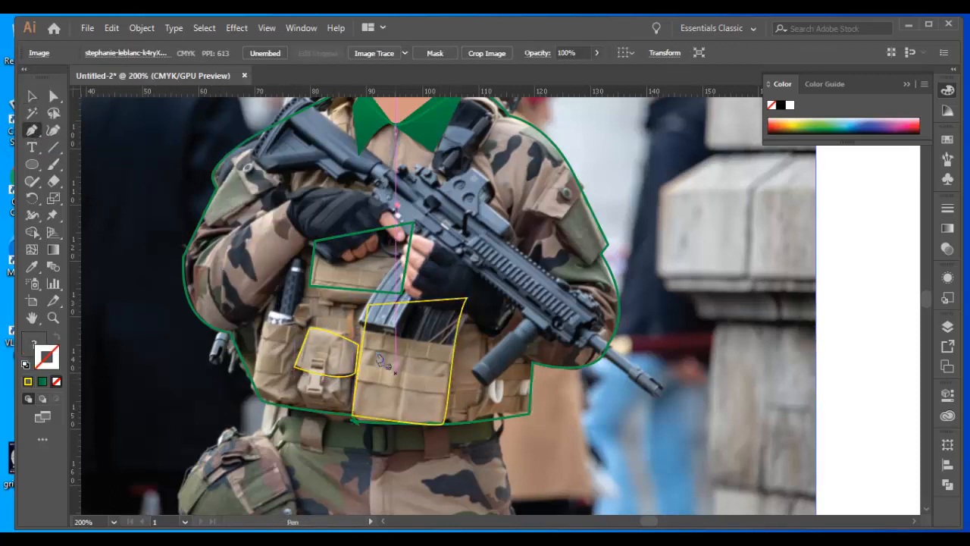
Trace the side pouch beside the small buckled pouch as a closed Pen shape.
{"action": "left_click", "coordinate": [261, 321]}
{"action": "left_click", "coordinate": [306, 328]}
{"action": "left_click", "coordinate": [297, 407]}
{"action": "left_click", "coordinate": [262, 400]}
{"action": "left_click", "coordinate": [250, 376]}
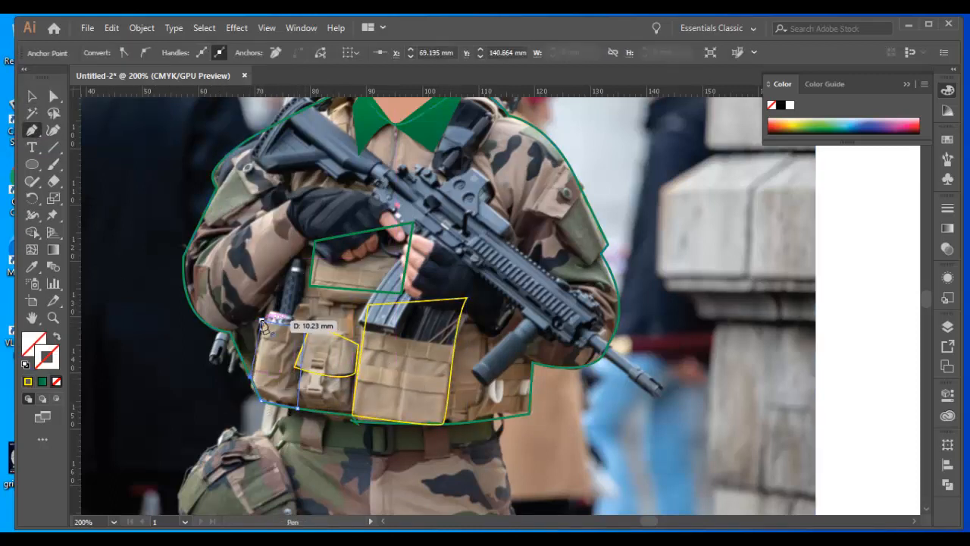
{"action": "left_click", "coordinate": [262, 323]}
Trace the black flashlight standing in the side pouch as a closed four-sided Pen shape.
{"action": "left_click", "coordinate": [288, 322]}
{"action": "key", "text": "ctrl+z"}
{"action": "left_click", "coordinate": [273, 322]}
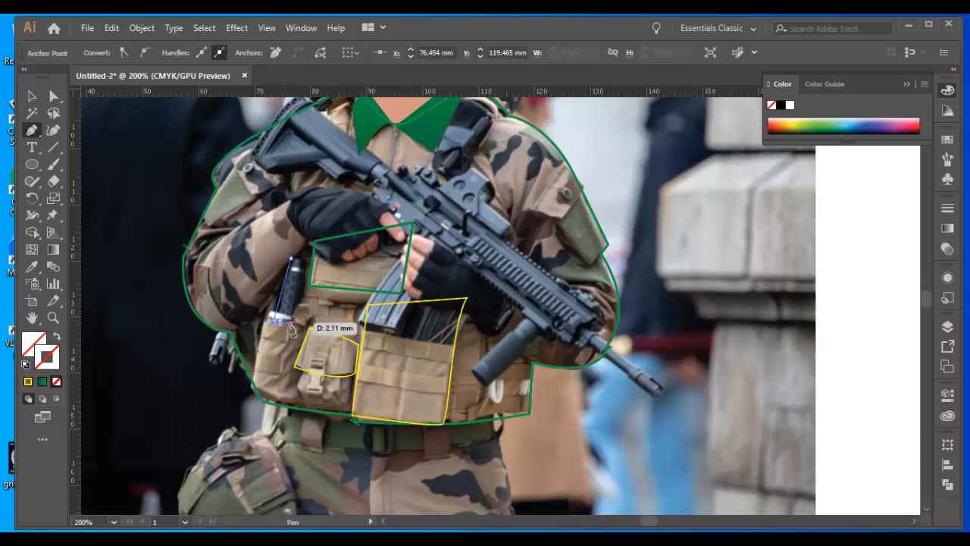
{"action": "left_click", "coordinate": [300, 325]}
{"action": "left_click", "coordinate": [308, 259]}
{"action": "left_click", "coordinate": [290, 257]}
{"action": "left_click", "coordinate": [32, 97]}
{"action": "scroll", "coordinate": [195, 261], "scroll_direction": "up", "scroll_amount": 2}
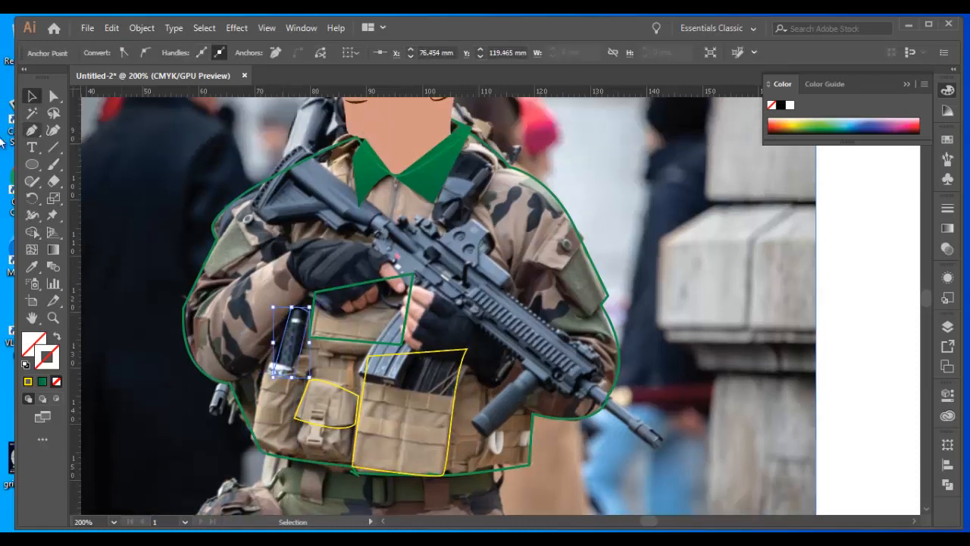
Trace the buttoned flap and the pocket below it on the soldier's left sleeve as two closed four-sided shapes.
{"action": "left_click", "coordinate": [32, 131]}
{"action": "left_click", "coordinate": [564, 215]}
{"action": "left_click", "coordinate": [531, 261]}
{"action": "left_click", "coordinate": [563, 270]}
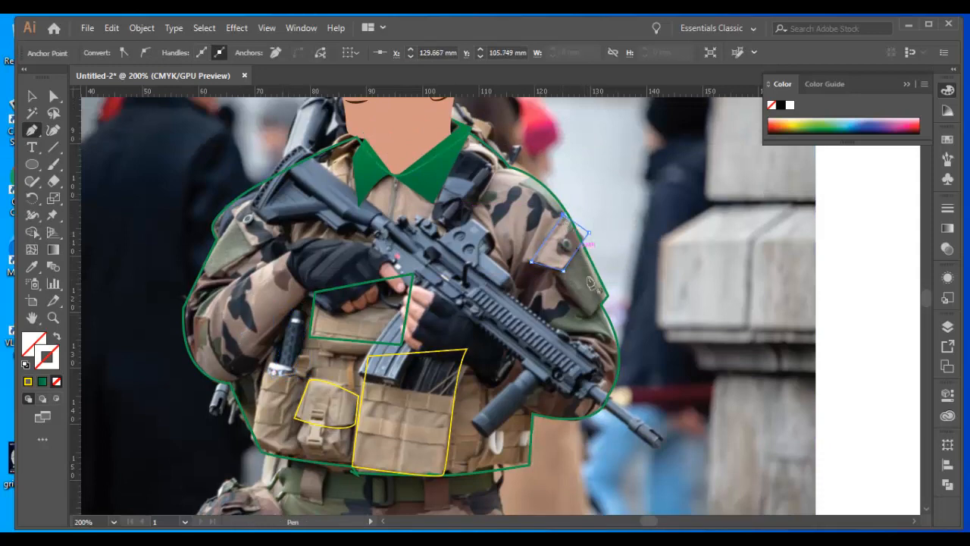
{"action": "left_click", "coordinate": [580, 315]}
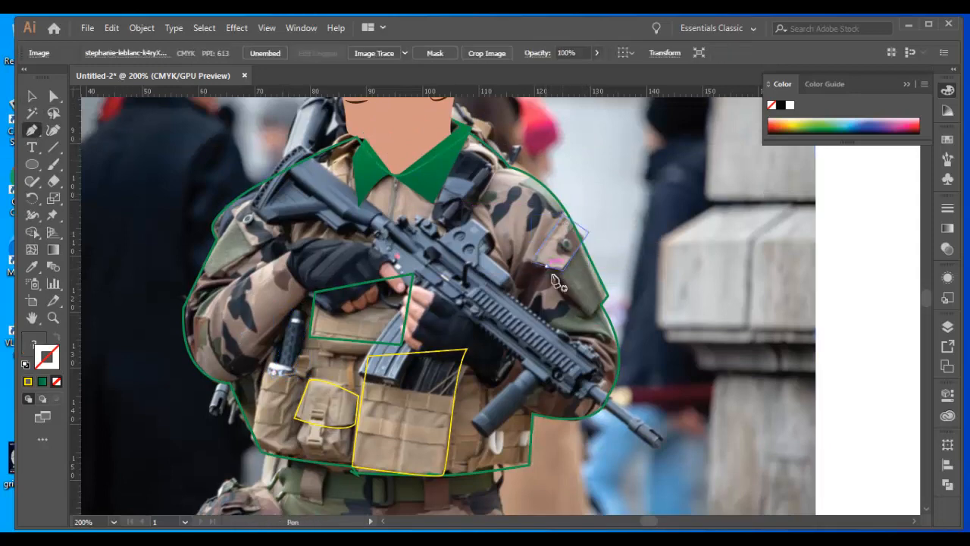
{"action": "left_click", "coordinate": [607, 297]}
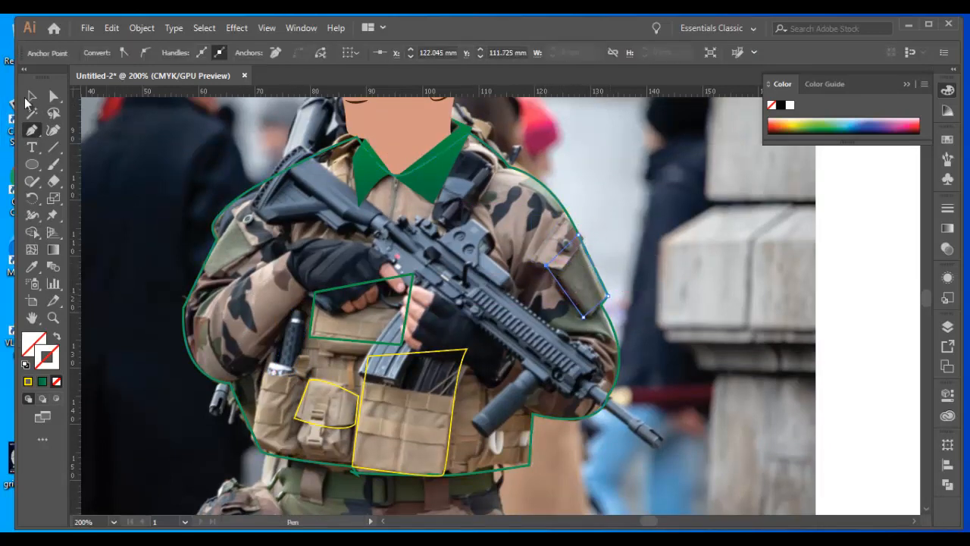
{"action": "left_click", "coordinate": [31, 98]}
Trace the buttoned pocket flap on the soldier's right sleeve, next to the rifle stock, as a closed four-sided shape.
{"action": "left_click", "coordinate": [31, 130]}
{"action": "left_click", "coordinate": [254, 188]}
{"action": "left_click", "coordinate": [283, 235]}
{"action": "left_click", "coordinate": [251, 244]}
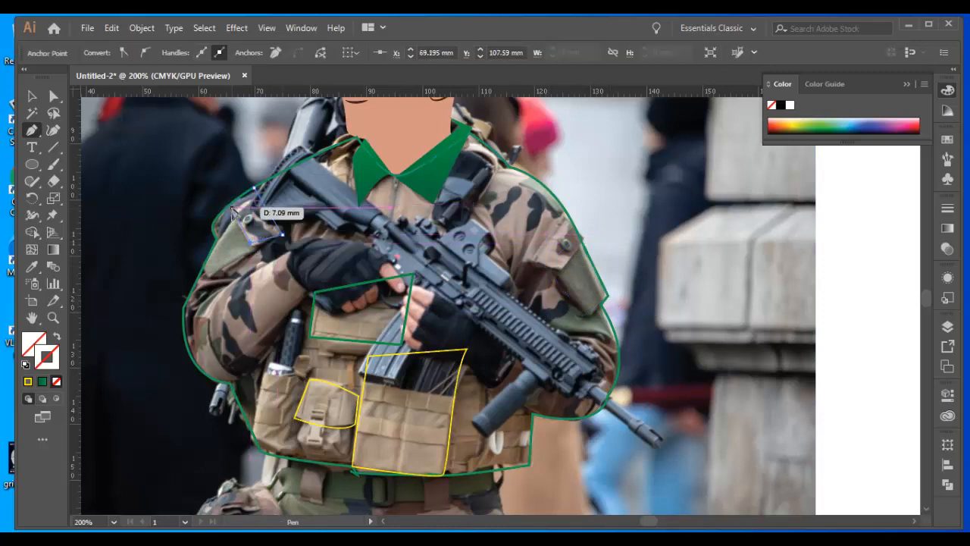
{"action": "left_click", "coordinate": [232, 208]}
{"action": "left_click", "coordinate": [253, 188]}
{"action": "left_click", "coordinate": [32, 97]}
{"action": "left_click", "coordinate": [114, 129]}
Trace the pocket below the flap on the soldier's right sleeve as a closed shape.
{"action": "left_click", "coordinate": [32, 130]}
{"action": "left_click", "coordinate": [232, 217]}
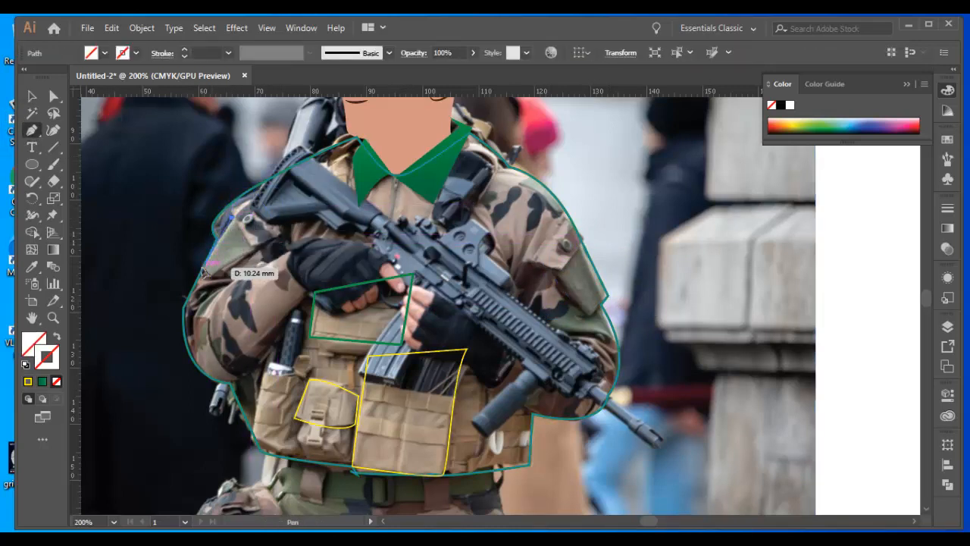
{"action": "left_click", "coordinate": [204, 271]}
{"action": "left_click", "coordinate": [249, 244]}
{"action": "left_click", "coordinate": [232, 218]}
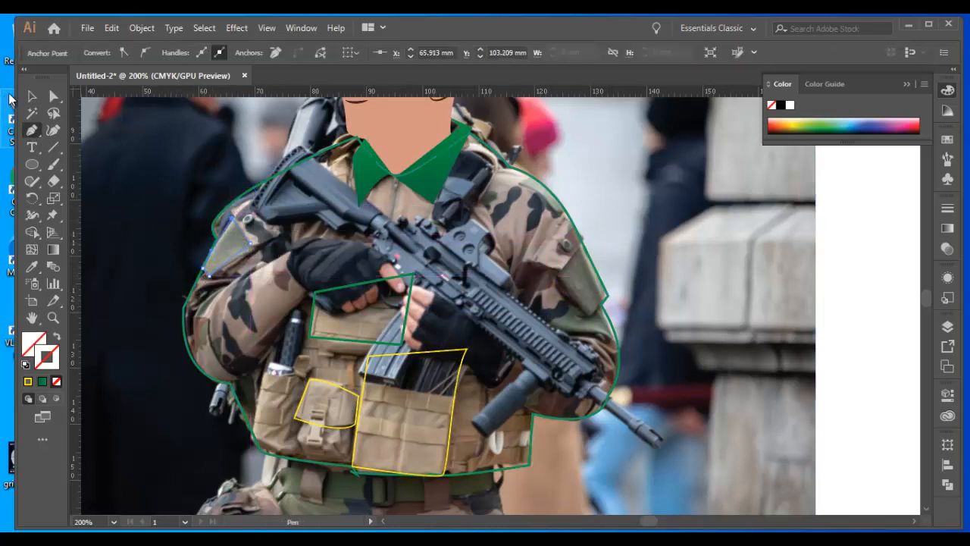
Select the flap and pocket shapes on both sleeves together and give them a yellow stroke.
{"action": "left_click", "coordinate": [31, 96]}
{"action": "left_click", "coordinate": [266, 239], "text": "shift"}
{"action": "left_click", "coordinate": [556, 270], "text": "shift"}
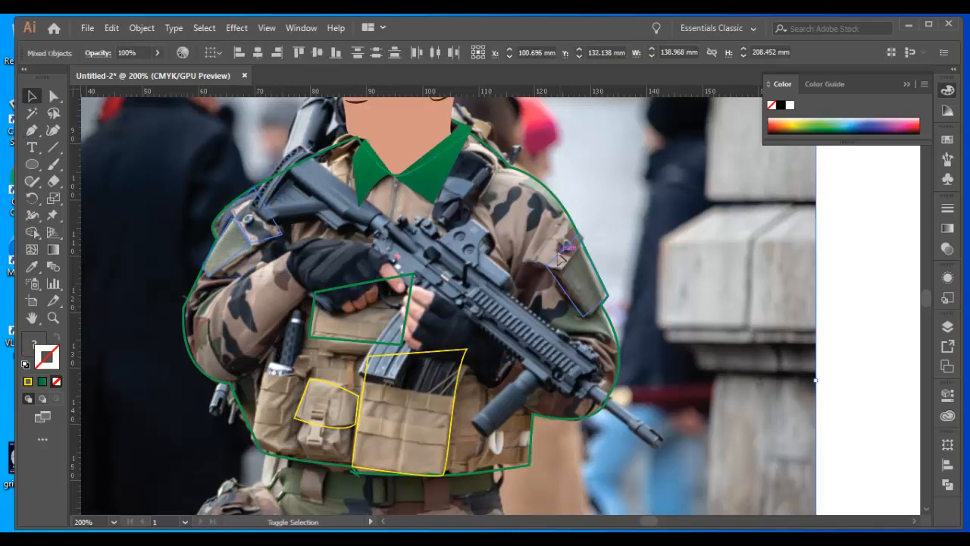
{"action": "left_click", "coordinate": [28, 381]}
{"action": "left_click", "coordinate": [863, 243]}
Change the stroke of the chest panel and the narrow strip along its lower edge to yellow.
{"action": "scroll", "coordinate": [863, 242], "scroll_direction": "down", "scroll_amount": 1}
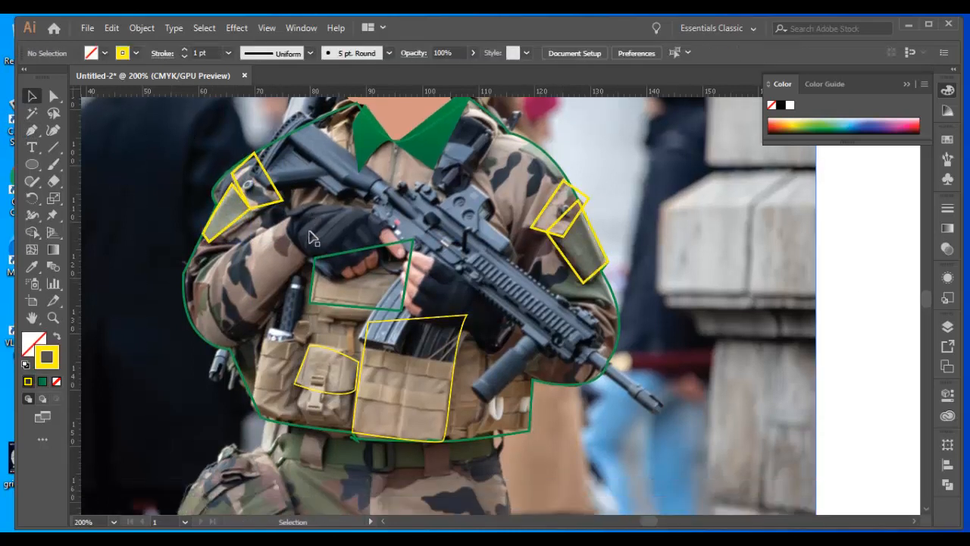
{"action": "left_click", "coordinate": [341, 306]}
{"action": "left_click", "coordinate": [125, 53]}
{"action": "left_click", "coordinate": [59, 77]}
{"action": "left_click", "coordinate": [352, 253]}
{"action": "left_click", "coordinate": [352, 252]}
{"action": "left_click", "coordinate": [125, 53]}
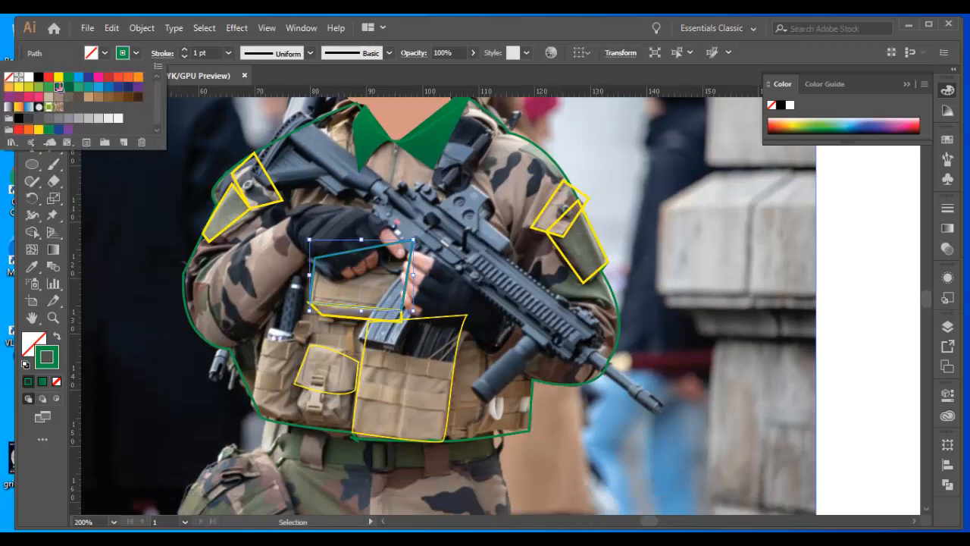
{"action": "left_click", "coordinate": [58, 77]}
{"action": "left_click", "coordinate": [179, 158]}
Draw a small yellow circle over the button on each sleeve flap with the Ellipse tool.
{"action": "left_click_drag", "start_coordinate": [32, 164], "coordinate": [87, 187]}
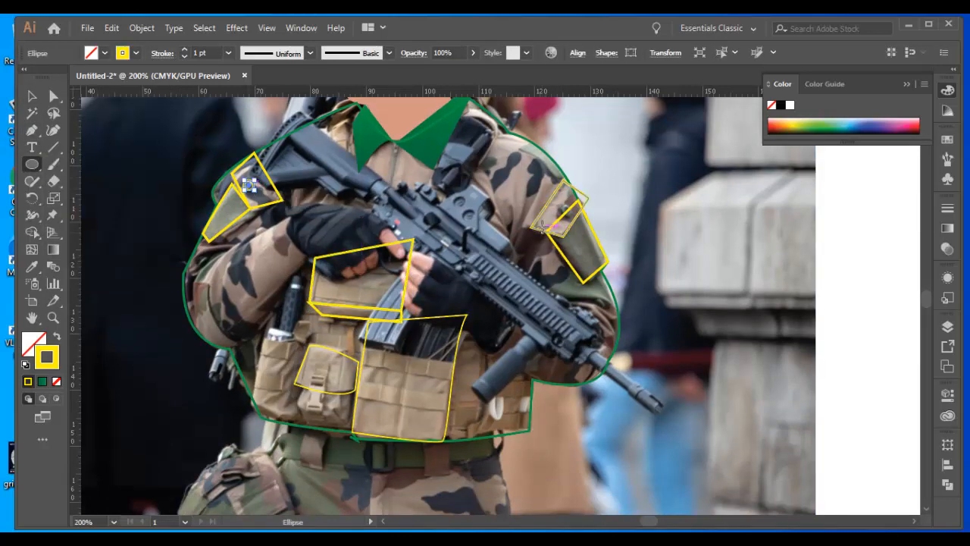
{"action": "left_click", "coordinate": [31, 97]}
{"action": "left_click", "coordinate": [866, 210]}
Pick up the jacket outline's green stroke and start the rifle's Pen outline at the butt of the stock.
{"action": "scroll", "coordinate": [664, 258], "scroll_direction": "down", "scroll_amount": 1}
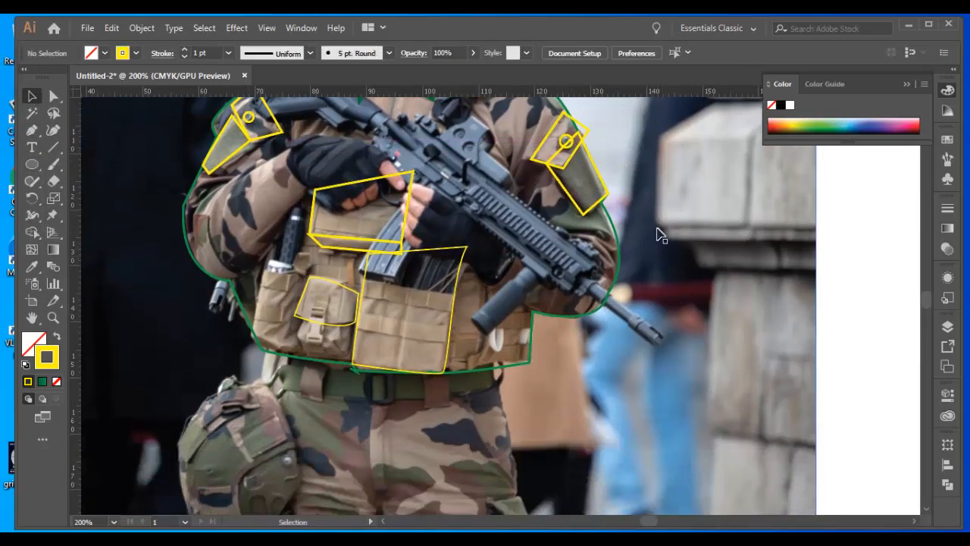
{"action": "scroll", "coordinate": [352, 329], "scroll_direction": "up", "scroll_amount": 2}
{"action": "scroll", "coordinate": [353, 330], "scroll_direction": "down", "scroll_amount": 1}
{"action": "left_click", "coordinate": [468, 345]}
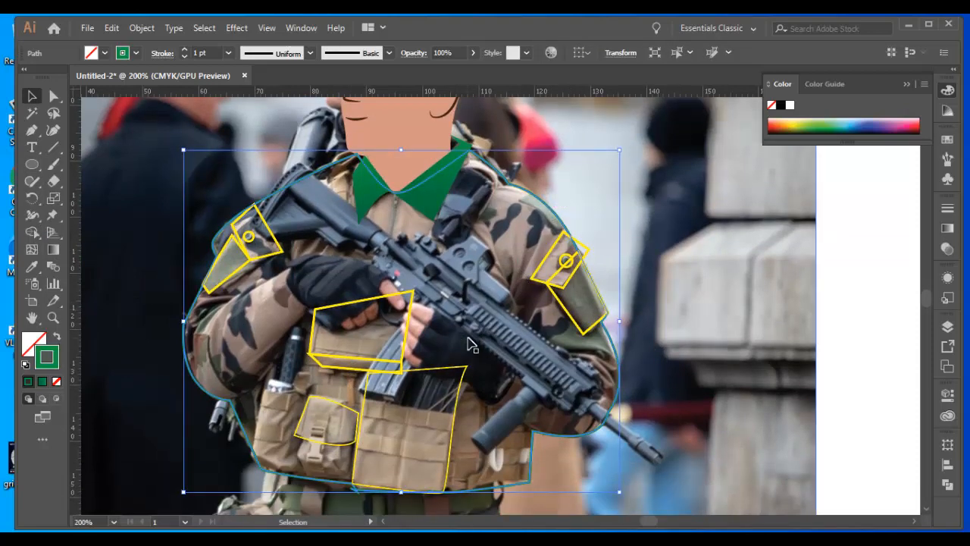
{"action": "left_click", "coordinate": [863, 241]}
{"action": "scroll", "coordinate": [85, 195], "scroll_direction": "up", "scroll_amount": 1}
{"action": "left_click", "coordinate": [32, 130]}
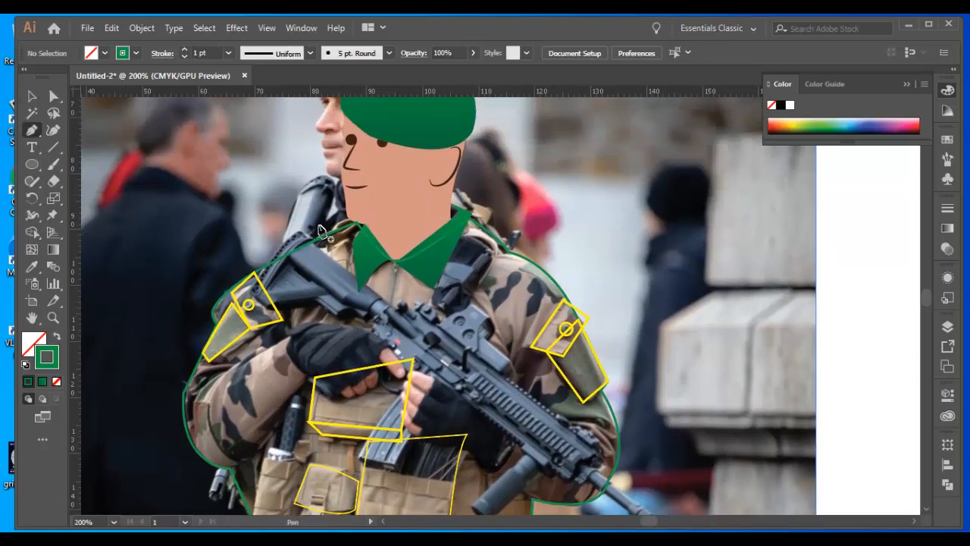
{"action": "left_click", "coordinate": [300, 230]}
{"action": "left_click", "coordinate": [314, 241]}
{"action": "left_click", "coordinate": [314, 245]}
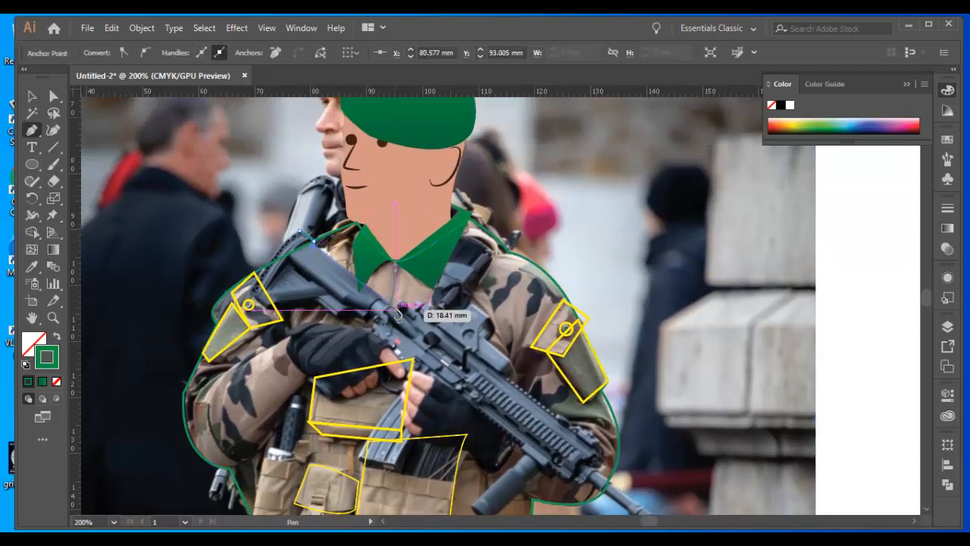
Continue the rifle outline along the top of the stock, over the receiver and around the optic sight.
{"action": "left_click", "coordinate": [396, 309]}
{"action": "left_click", "coordinate": [401, 301]}
{"action": "left_click", "coordinate": [413, 310]}
{"action": "left_click", "coordinate": [418, 301]}
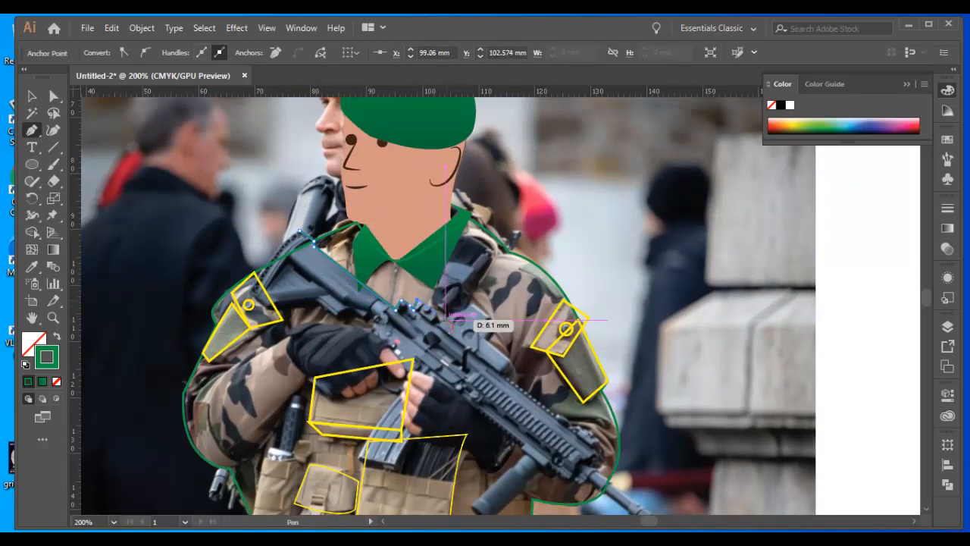
{"action": "left_click", "coordinate": [446, 320]}
{"action": "left_click", "coordinate": [460, 310]}
{"action": "left_click", "coordinate": [471, 301]}
{"action": "left_click", "coordinate": [496, 323]}
{"action": "left_click", "coordinate": [488, 342]}
{"action": "left_click", "coordinate": [516, 361]}
{"action": "left_click", "coordinate": [507, 375]}
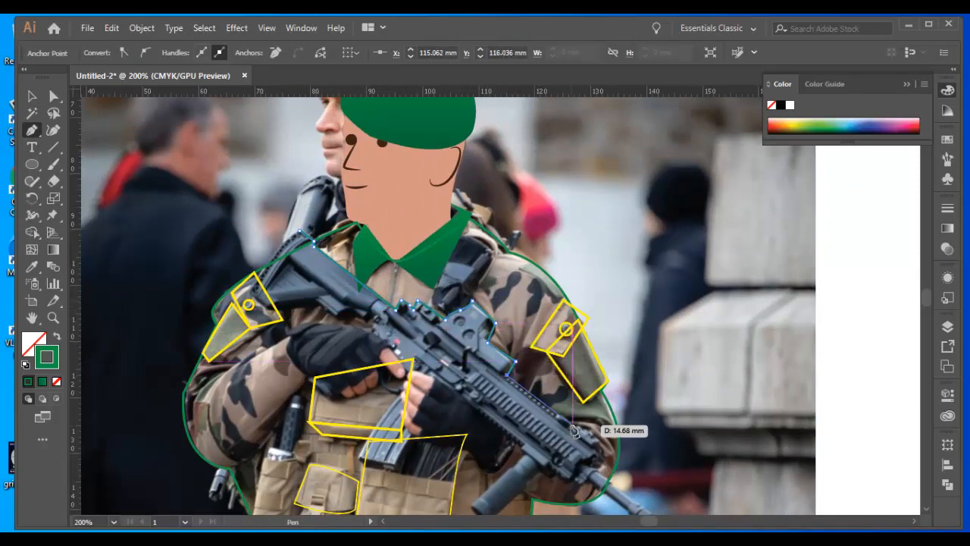
Extend the rifle outline along the handguard, past the front sight and around the barrel's muzzle.
{"action": "left_click", "coordinate": [572, 426]}
{"action": "left_click", "coordinate": [577, 423]}
{"action": "left_click", "coordinate": [607, 457]}
{"action": "left_click", "coordinate": [594, 469]}
{"action": "left_click_drag", "start_coordinate": [658, 510], "coordinate": [565, 297]}
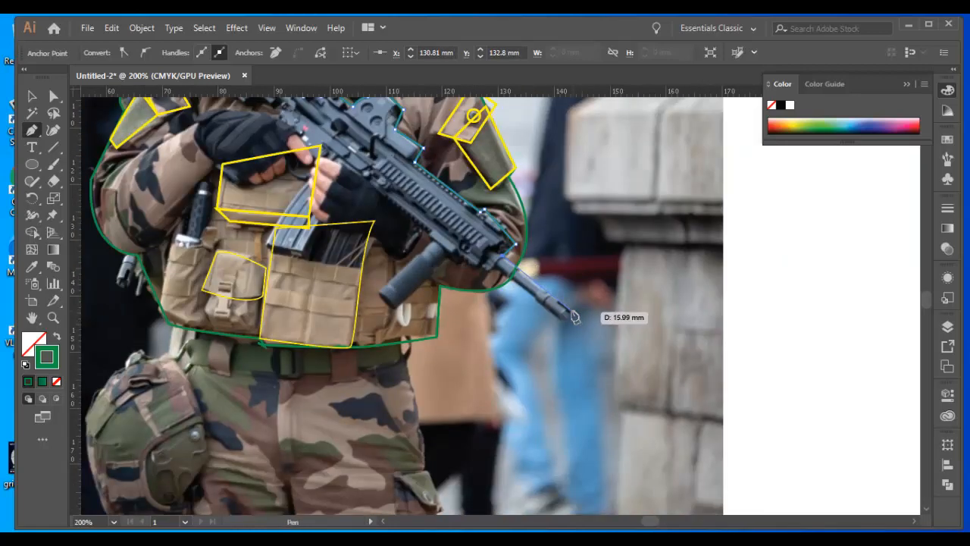
{"action": "left_click", "coordinate": [570, 311]}
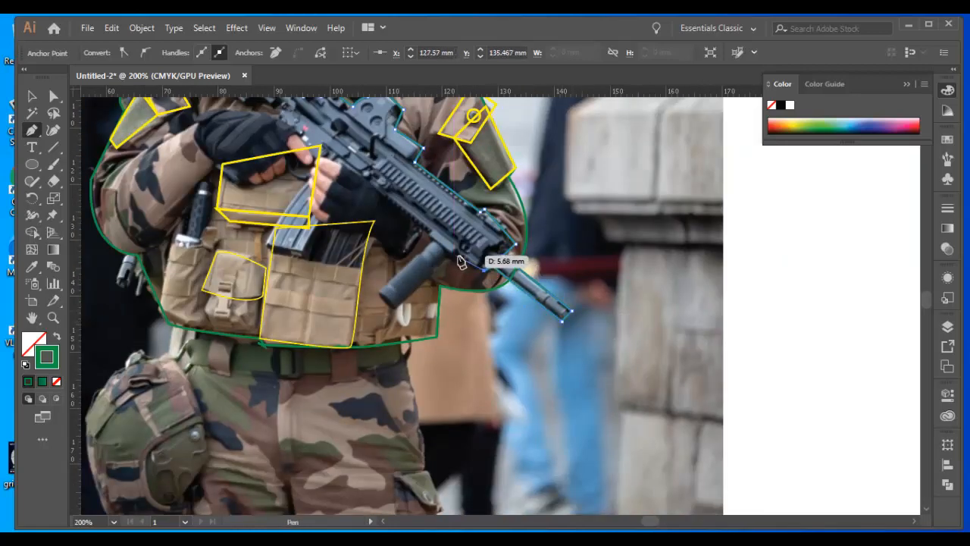
{"action": "left_click", "coordinate": [488, 274]}
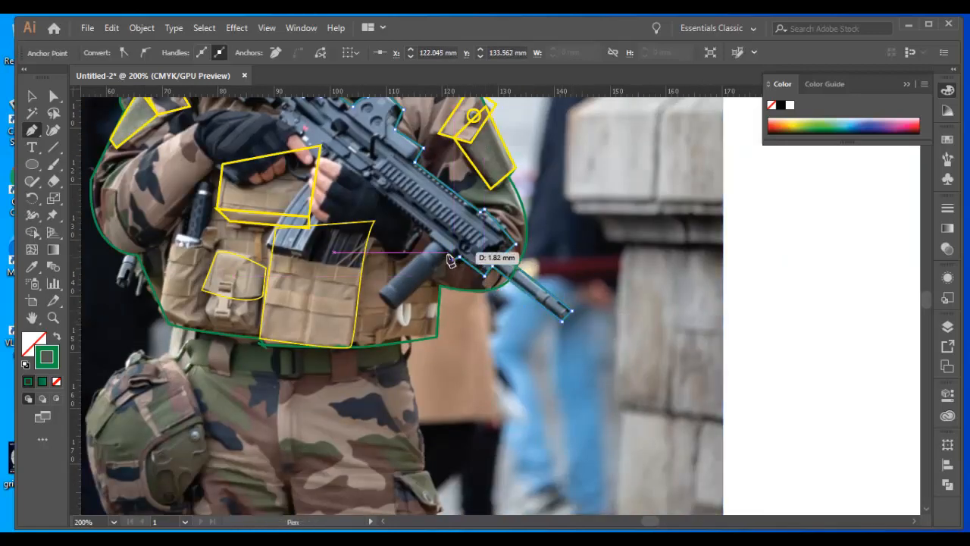
Trace the rifle outline around the foregrip, back under the handguard and down around the magazine.
{"action": "left_click", "coordinate": [394, 308]}
{"action": "left_click", "coordinate": [374, 290]}
{"action": "left_click", "coordinate": [432, 243]}
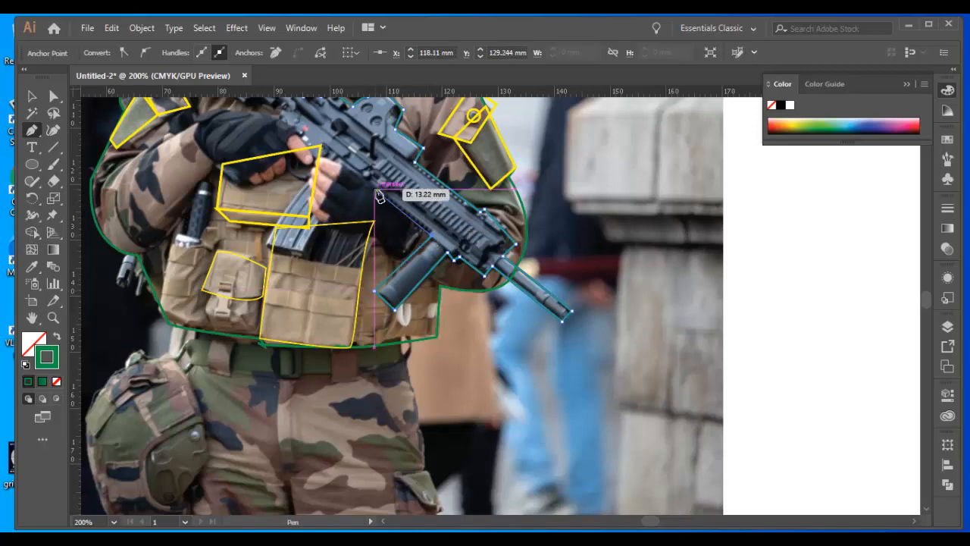
{"action": "left_click_drag", "start_coordinate": [350, 167], "coordinate": [447, 254]}
{"action": "left_click", "coordinate": [442, 256]}
{"action": "left_click", "coordinate": [400, 344]}
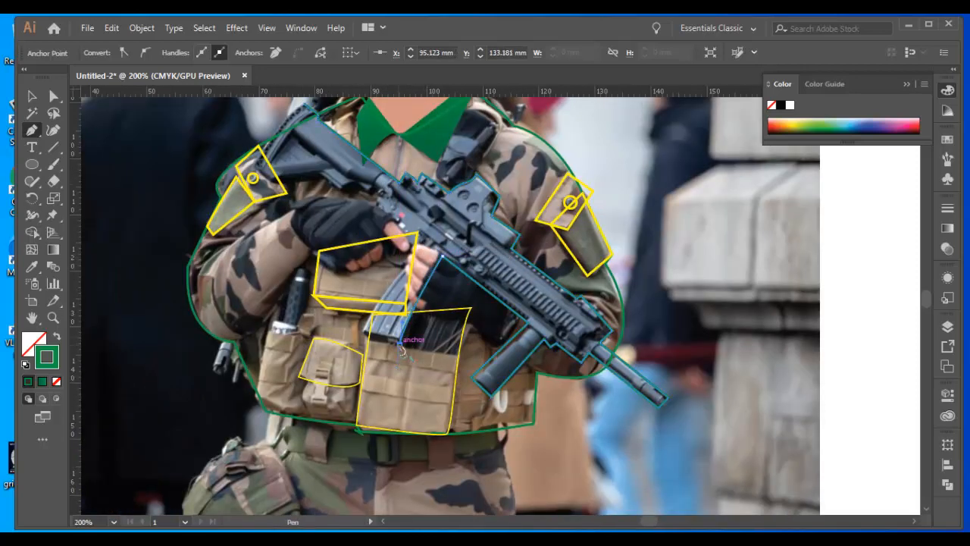
{"action": "left_click", "coordinate": [366, 335]}
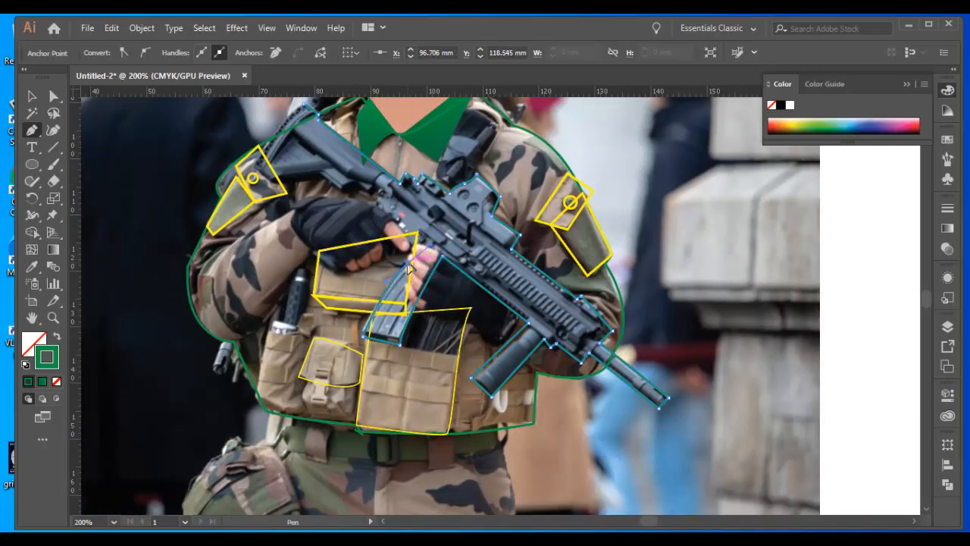
Trace the trigger guard, pistol grip and underside of the stock, and close the rifle outline.
{"action": "left_click_drag", "start_coordinate": [407, 264], "coordinate": [310, 253]}
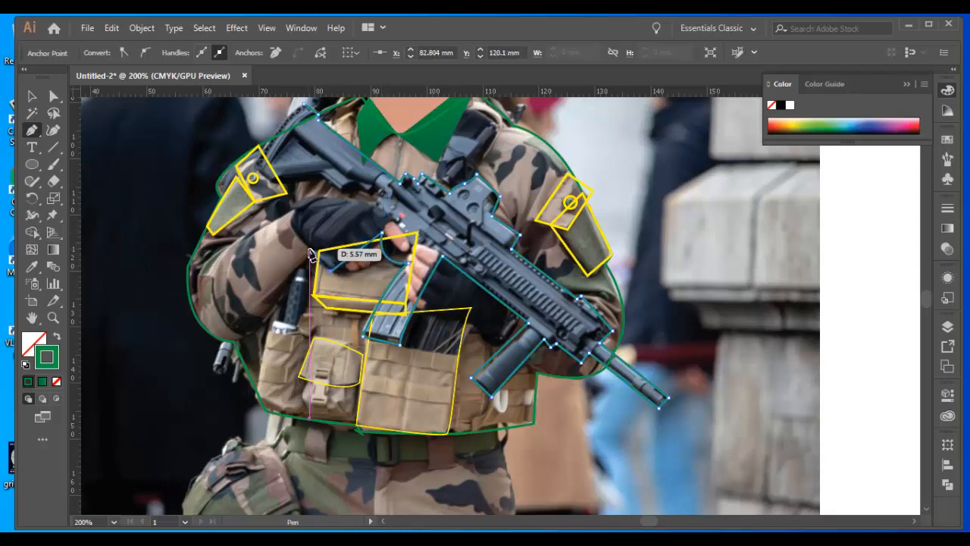
{"action": "left_click", "coordinate": [310, 249]}
{"action": "left_click", "coordinate": [373, 210]}
{"action": "left_click", "coordinate": [375, 192]}
{"action": "left_click", "coordinate": [356, 184]}
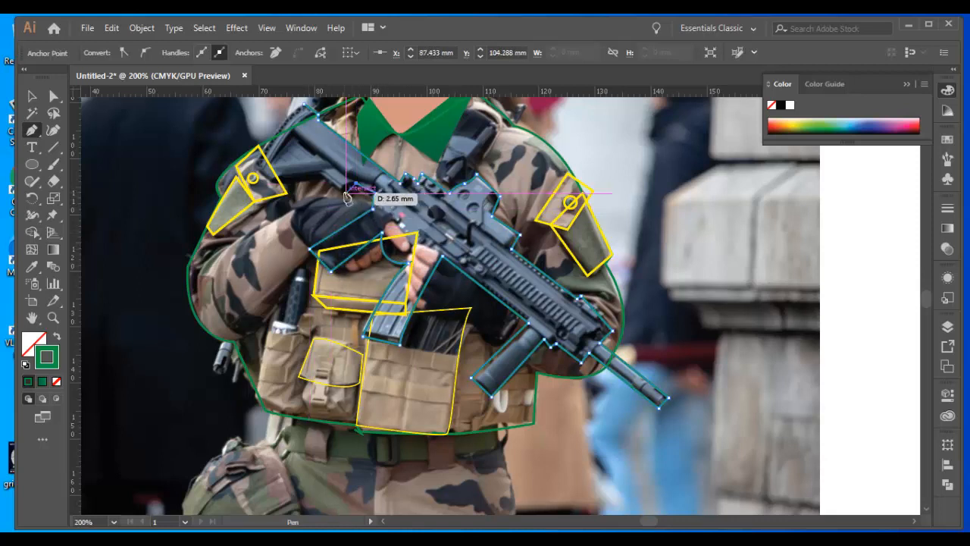
{"action": "left_click", "coordinate": [346, 193]}
{"action": "left_click", "coordinate": [317, 174]}
{"action": "left_click", "coordinate": [269, 182]}
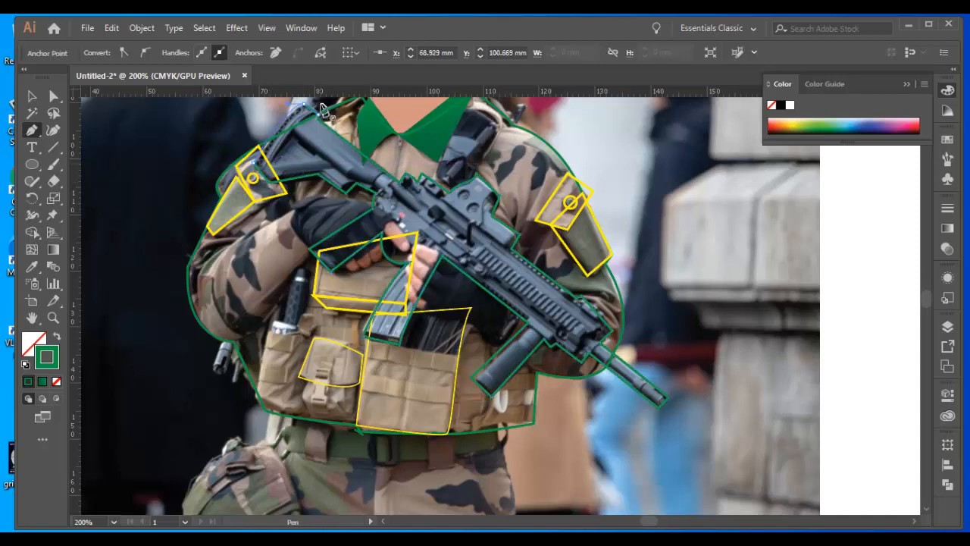
Select the rifle outline, sample a colour with the Eyedropper, and fill the shape with a dark grey swatch.
{"action": "scroll", "coordinate": [471, 303], "scroll_direction": "up", "scroll_amount": 3}
{"action": "scroll", "coordinate": [476, 306], "scroll_direction": "down", "scroll_amount": 2}
{"action": "left_click", "coordinate": [555, 376], "text": "ctrl"}
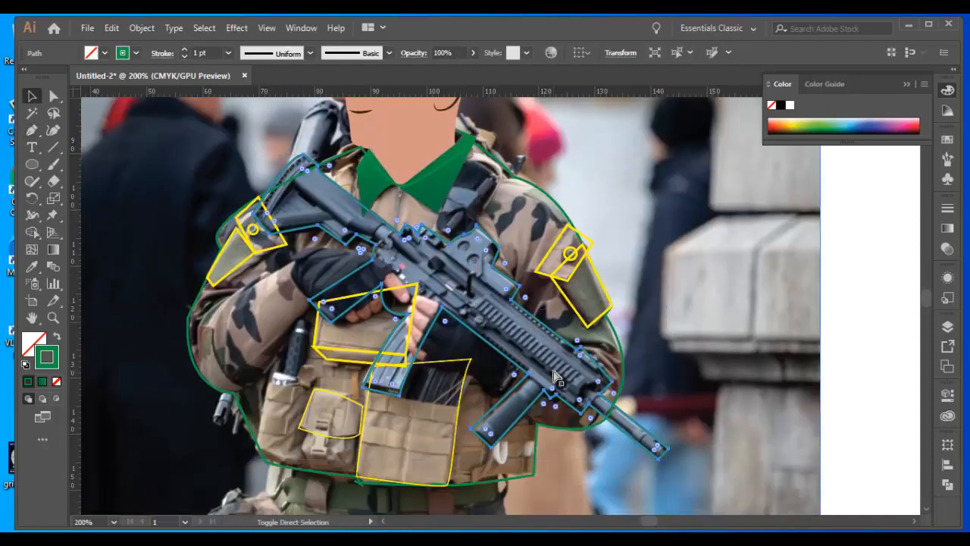
{"action": "left_click", "coordinate": [32, 266]}
{"action": "left_click", "coordinate": [321, 204]}
{"action": "left_click", "coordinate": [105, 53]}
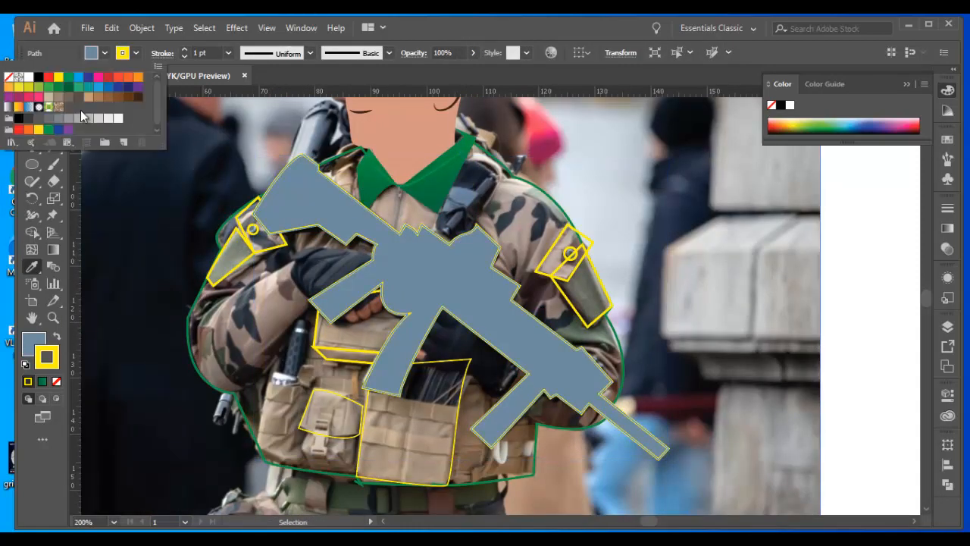
{"action": "left_click", "coordinate": [30, 119]}
{"action": "left_click", "coordinate": [19, 119]}
{"action": "left_click", "coordinate": [29, 120]}
Set a custom near-black fill for the rifle in the Color Picker, leaving its yellow stroke colour as is.
{"action": "double_click", "coordinate": [48, 355]}
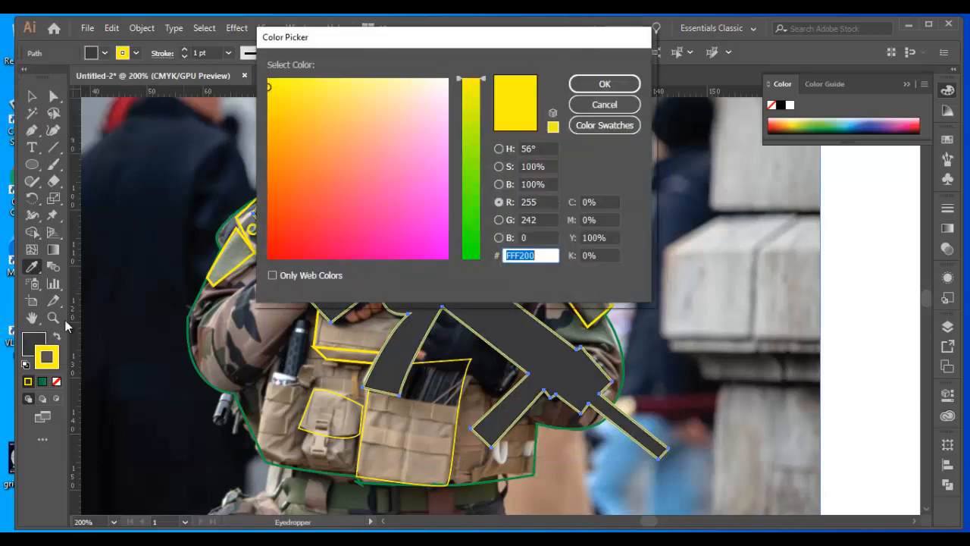
{"action": "left_click", "coordinate": [606, 108]}
{"action": "double_click", "coordinate": [31, 346]}
{"action": "left_click", "coordinate": [277, 234]}
{"action": "left_click_drag", "start_coordinate": [468, 106], "coordinate": [467, 260]}
{"action": "left_click", "coordinate": [498, 149]}
{"action": "left_click", "coordinate": [605, 84]}
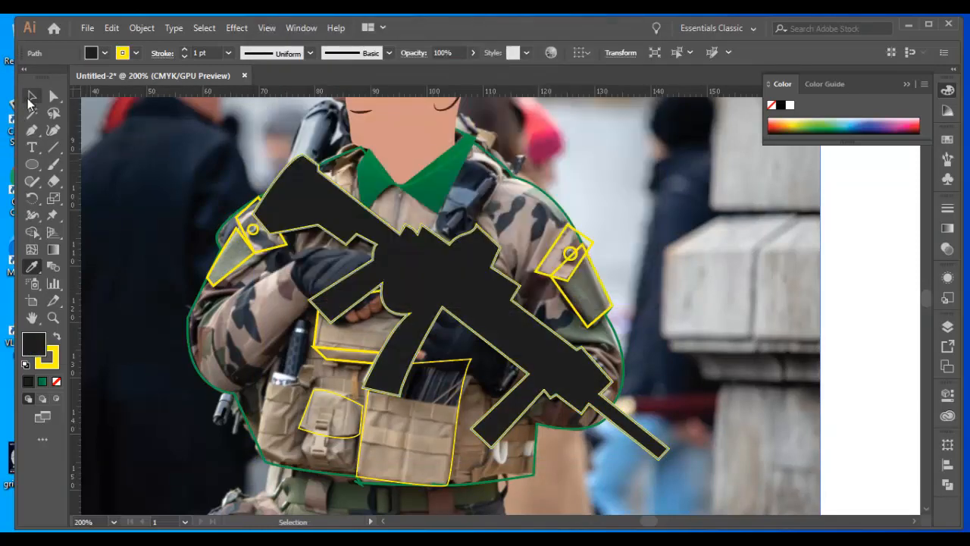
Remove the yellow stroke from the rifle shape so that only its near-black fill is left.
{"action": "left_click", "coordinate": [32, 96]}
{"action": "left_click", "coordinate": [863, 271]}
{"action": "left_click", "coordinate": [522, 330]}
{"action": "left_click", "coordinate": [50, 364]}
{"action": "left_click", "coordinate": [57, 381]}
{"action": "left_click", "coordinate": [862, 272]}
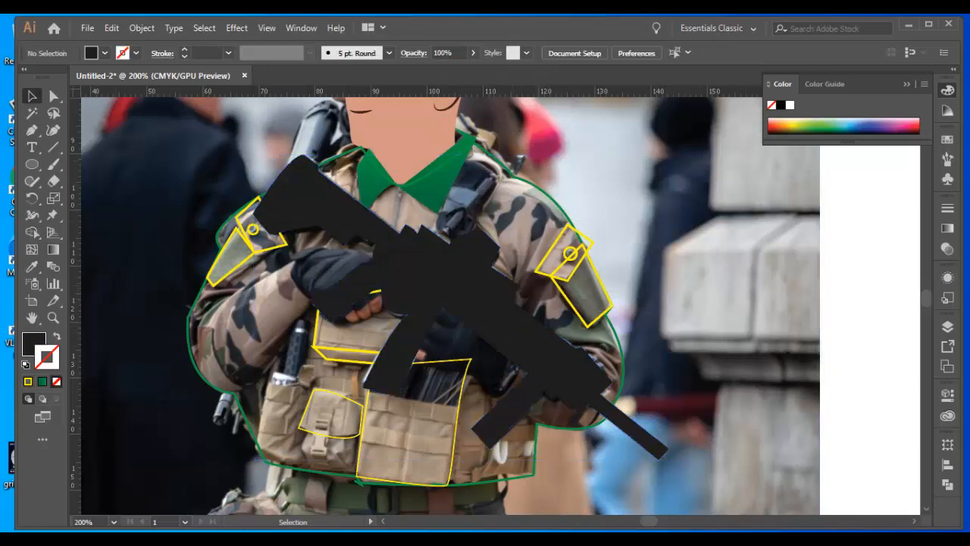
Fill the jacket outline with a grey-brown sampled from the camouflage fabric in the photo, replacing a first lighter sample.
{"action": "left_click", "coordinate": [247, 241]}
{"action": "left_click", "coordinate": [560, 207]}
{"action": "key", "text": "i"}
{"action": "left_click", "coordinate": [531, 229]}
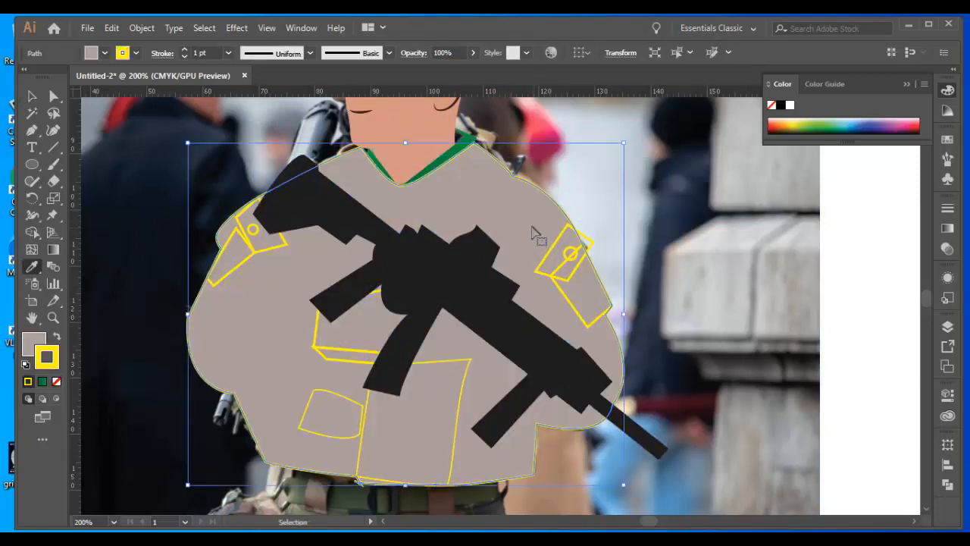
{"action": "key", "text": "ctrl+z"}
{"action": "left_click", "coordinate": [512, 254]}
{"action": "left_click", "coordinate": [32, 96]}
{"action": "left_click", "coordinate": [168, 194]}
Fill the pocket and flap on the sleeve beside the rifle stock with the darker brown 5E5451 and remove their stroke.
{"action": "left_click", "coordinate": [250, 247]}
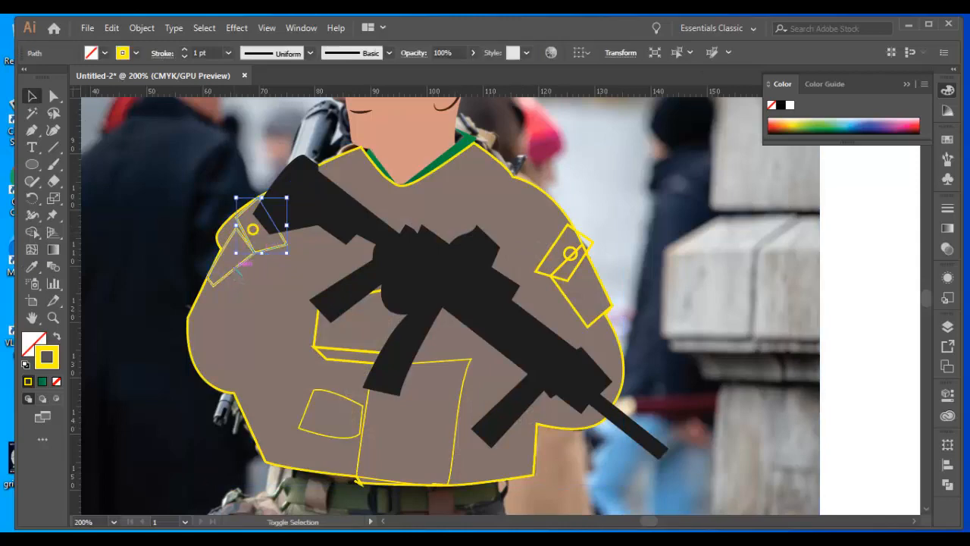
{"action": "left_click", "coordinate": [240, 262], "text": "shift"}
{"action": "left_click", "coordinate": [250, 307]}
{"action": "double_click", "coordinate": [34, 343]}
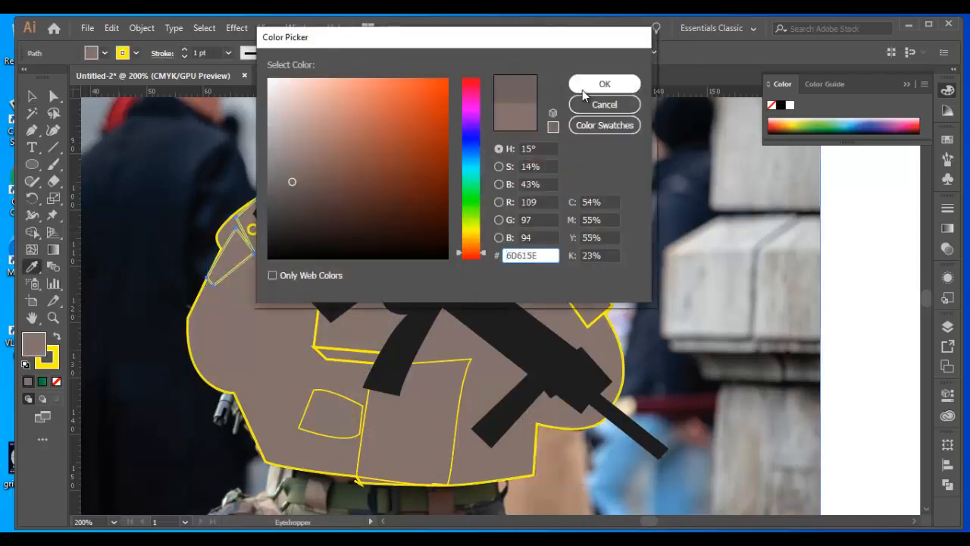
{"action": "left_click", "coordinate": [604, 84]}
{"action": "key", "text": "v"}
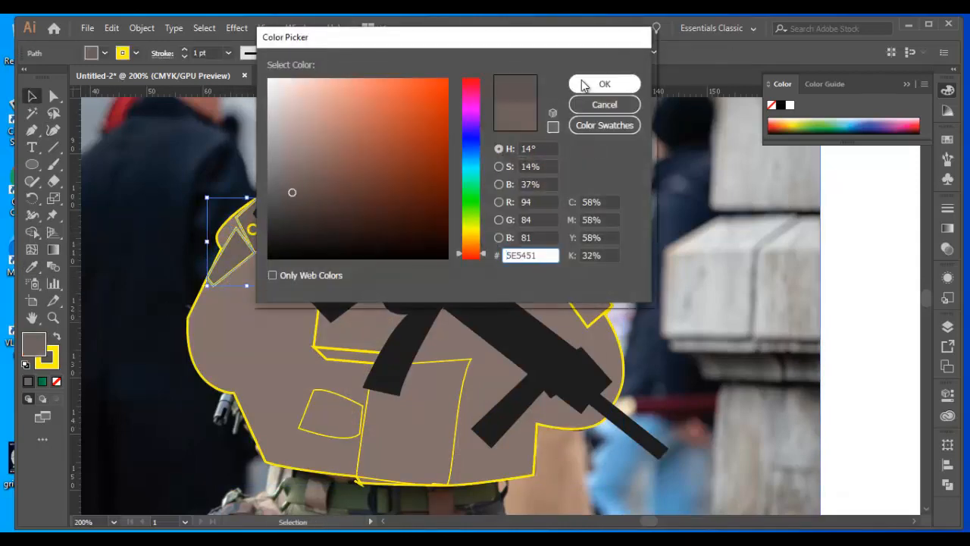
{"action": "left_click", "coordinate": [584, 85]}
{"action": "left_click", "coordinate": [135, 53]}
{"action": "left_click", "coordinate": [9, 77]}
{"action": "left_click", "coordinate": [147, 210]}
Give the button on that sleeve pocket a dark brown fill and no stroke.
{"action": "left_click", "coordinate": [253, 229]}
{"action": "left_click", "coordinate": [105, 53]}
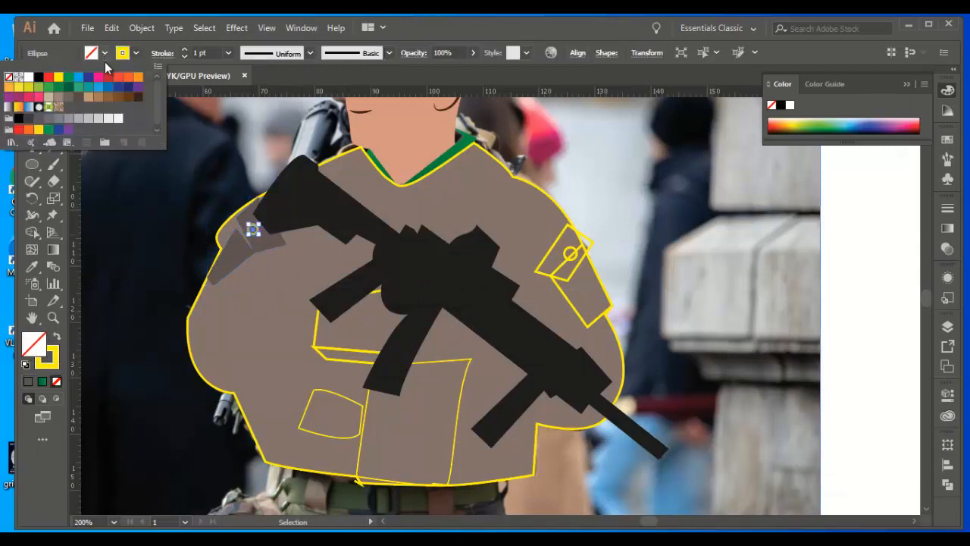
{"action": "left_click", "coordinate": [9, 77]}
{"action": "left_click", "coordinate": [123, 232]}
Apply the finished sleeve pocket's fill and stroke settings to the pocket and flap on the opposite sleeve with the Eyedropper.
{"action": "left_click", "coordinate": [552, 248]}
{"action": "left_click", "coordinate": [569, 301], "text": "shift"}
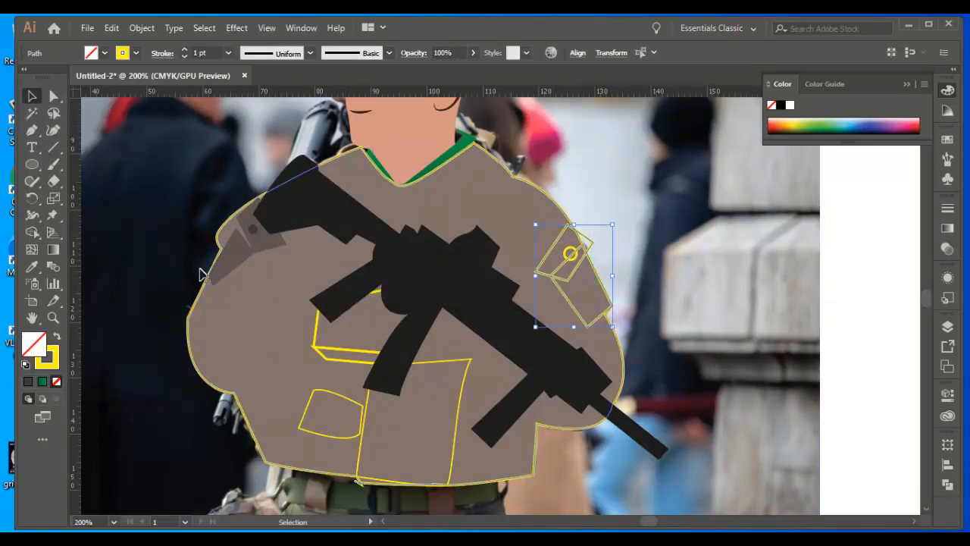
{"action": "key", "text": "i"}
{"action": "left_click", "coordinate": [247, 254]}
{"action": "key", "text": "v"}
{"action": "left_click", "coordinate": [169, 185]}
Match the opposite sleeve pocket's button to the first button's colours with the Eyedropper.
{"action": "left_click", "coordinate": [573, 259]}
{"action": "key", "text": "i"}
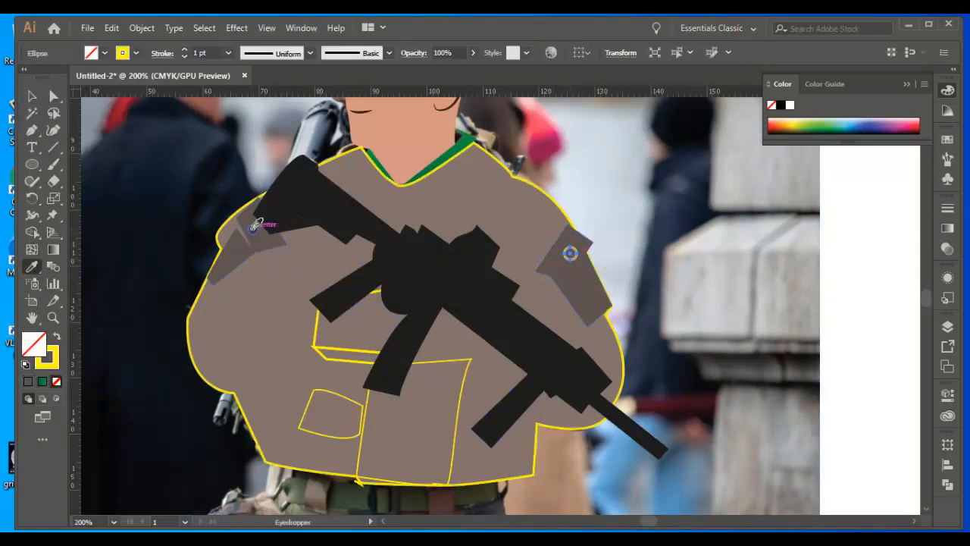
{"action": "left_click", "coordinate": [253, 229]}
{"action": "key", "text": "v"}
{"action": "left_click", "coordinate": [168, 168]}
{"action": "scroll", "coordinate": [502, 335], "scroll_direction": "down", "scroll_amount": 3}
{"action": "left_click", "coordinate": [297, 300]}
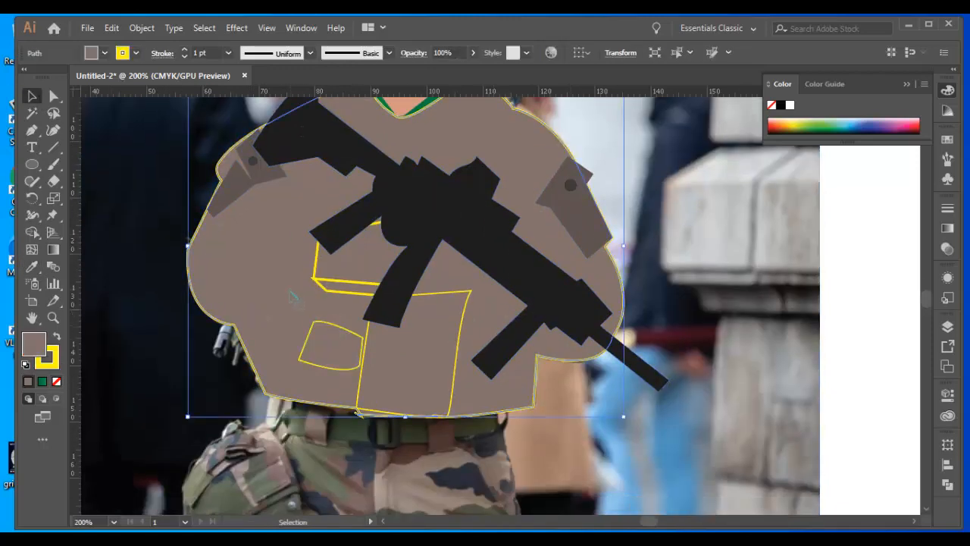
{"action": "key", "text": "ctrl+shift+bracketleft"}
{"action": "key", "text": "ctrl+z"}
Fill the upper vest pouch and its lower strip with a darker shade of the sampled jacket brown, without a stroke.
{"action": "left_click", "coordinate": [332, 288]}
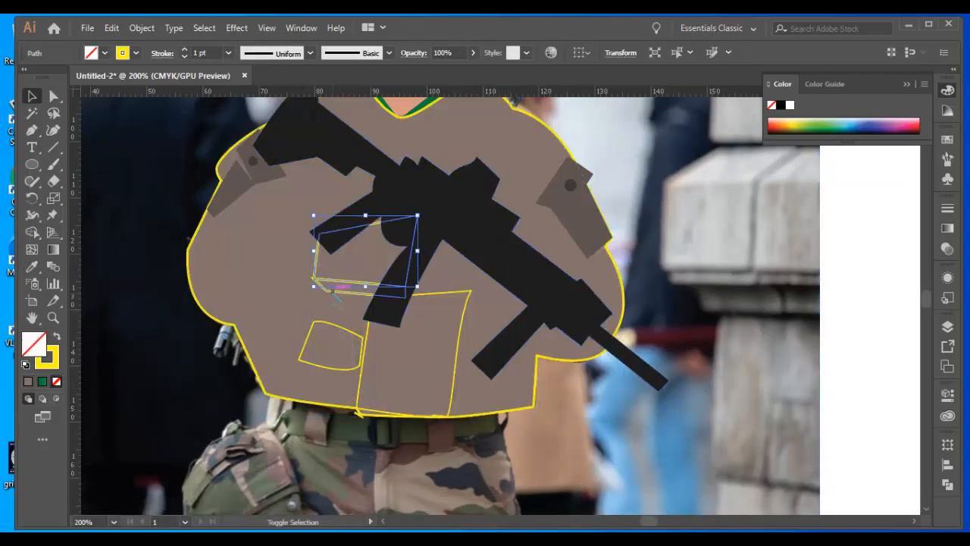
{"action": "left_click", "coordinate": [30, 266]}
{"action": "left_click", "coordinate": [216, 294]}
{"action": "double_click", "coordinate": [33, 344]}
{"action": "left_click", "coordinate": [297, 182]}
{"action": "left_click", "coordinate": [580, 85]}
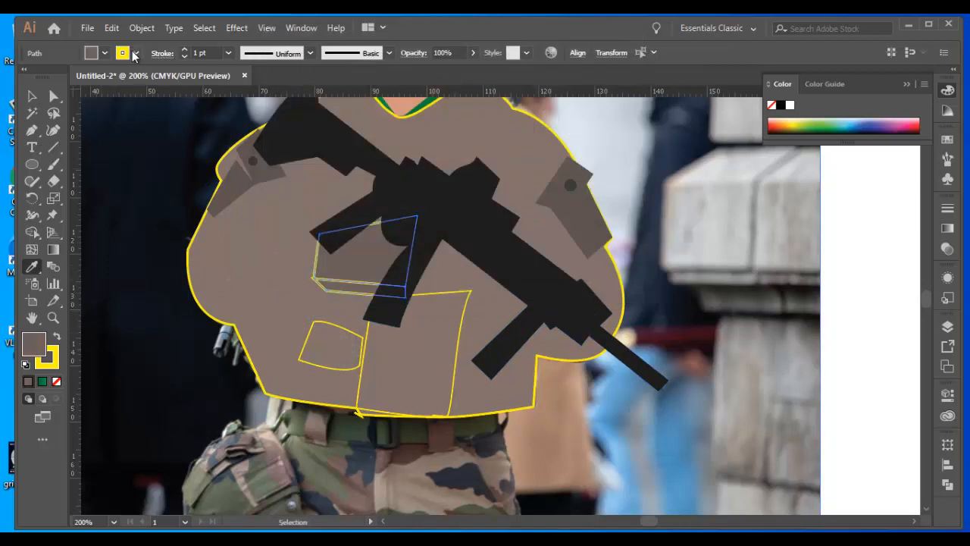
{"action": "left_click", "coordinate": [135, 53]}
{"action": "left_click", "coordinate": [9, 77]}
Darken the narrow strip along the lower edge of the upper vest pouch.
{"action": "left_click", "coordinate": [150, 197]}
{"action": "key", "text": "ctrl+z"}
{"action": "key", "text": "v"}
{"action": "left_click", "coordinate": [168, 191]}
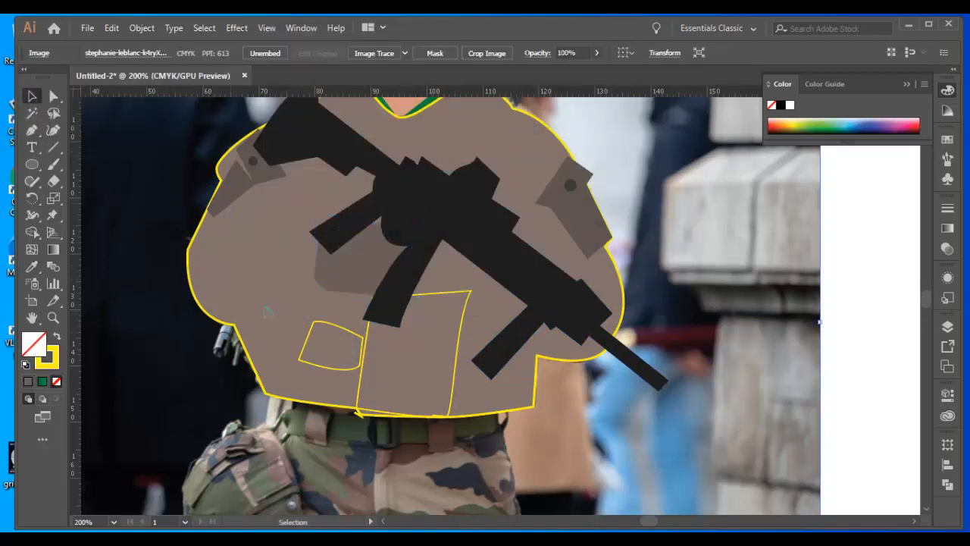
{"action": "left_click", "coordinate": [347, 288]}
{"action": "left_click", "coordinate": [32, 96]}
{"action": "left_click", "coordinate": [151, 189]}
Fill the remaining lower vest pouches with the upper pouch's brown using the Eyedropper, leaving them without a stroke.
{"action": "left_click", "coordinate": [460, 324]}
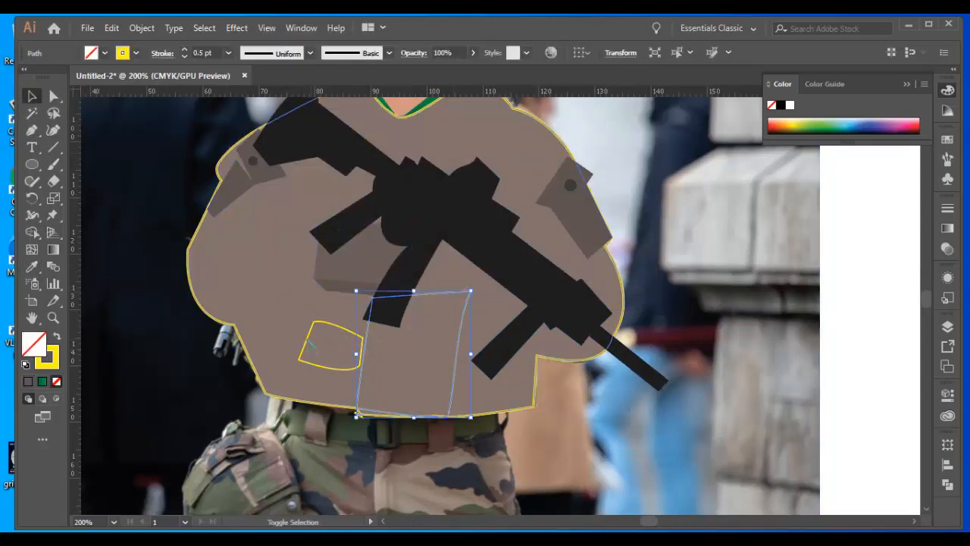
{"action": "left_click", "coordinate": [306, 349], "text": "shift"}
{"action": "left_click", "coordinate": [32, 266]}
{"action": "left_click", "coordinate": [341, 270]}
{"action": "left_click", "coordinate": [32, 96]}
{"action": "left_click", "coordinate": [156, 262]}
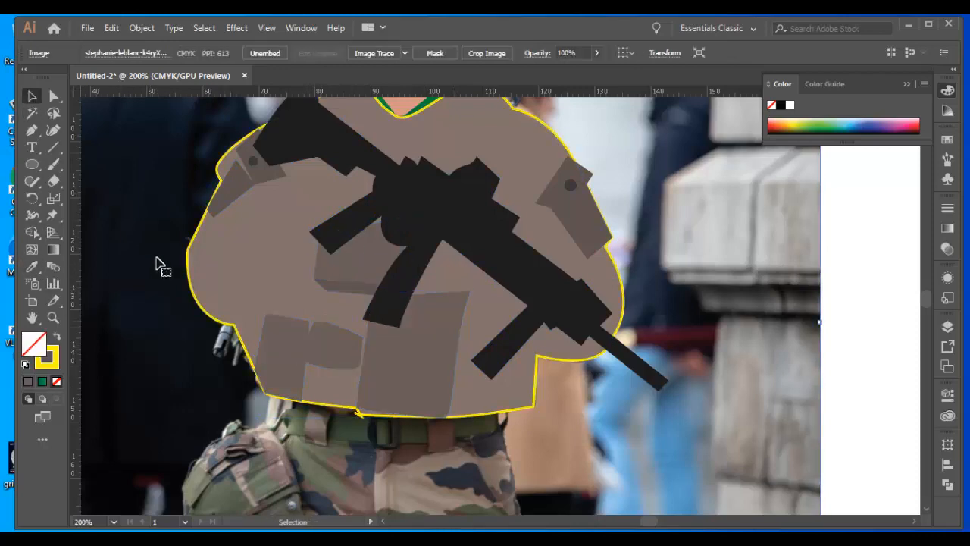
Bring both collar pieces to the front and recolour them with the brown sampled from the sleeve pocket.
{"action": "scroll", "coordinate": [157, 264], "scroll_direction": "up", "scroll_amount": 3}
{"action": "left_click", "coordinate": [459, 217]}
{"action": "left_click", "coordinate": [382, 237], "text": "shift"}
{"action": "key", "text": "ctrl+shift+bracketright"}
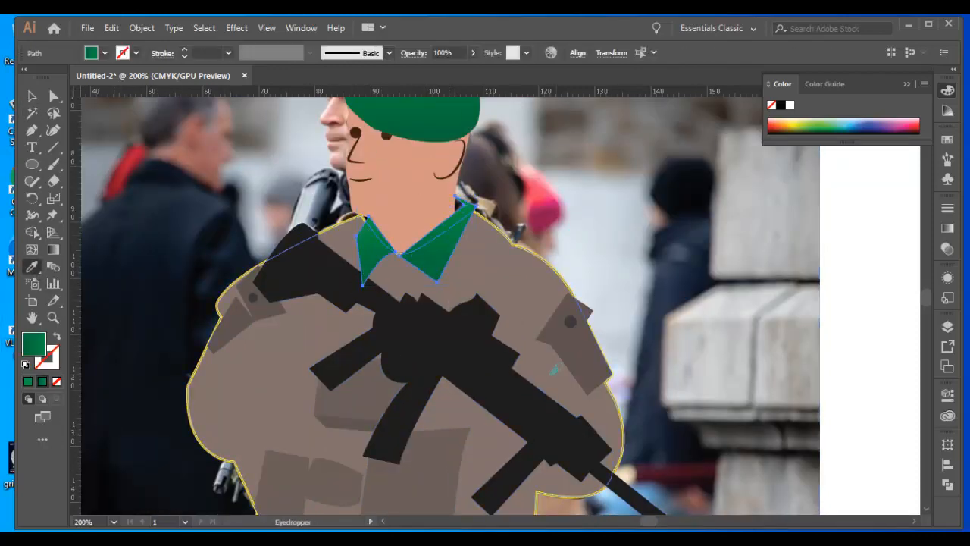
{"action": "left_click", "coordinate": [572, 358]}
{"action": "left_click", "coordinate": [31, 96]}
{"action": "left_click", "coordinate": [153, 227]}
{"action": "scroll", "coordinate": [153, 227], "scroll_direction": "down", "scroll_amount": 3}
{"action": "scroll", "coordinate": [153, 227], "scroll_direction": "up", "scroll_amount": 2}
{"action": "key", "text": "ctrl+minus"}
{"action": "key", "text": "ctrl+minus"}
{"action": "key", "text": "ctrl+minus"}
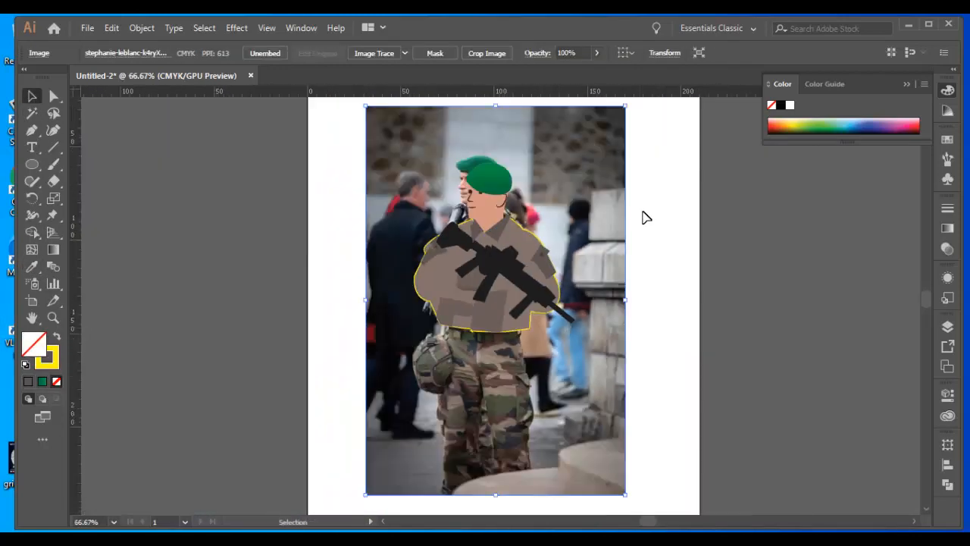
{"action": "left_click_drag", "start_coordinate": [439, 313], "coordinate": [422, 317]}
{"action": "left_click_drag", "start_coordinate": [478, 285], "coordinate": [700, 307]}
{"action": "key", "text": "ctrl+z"}
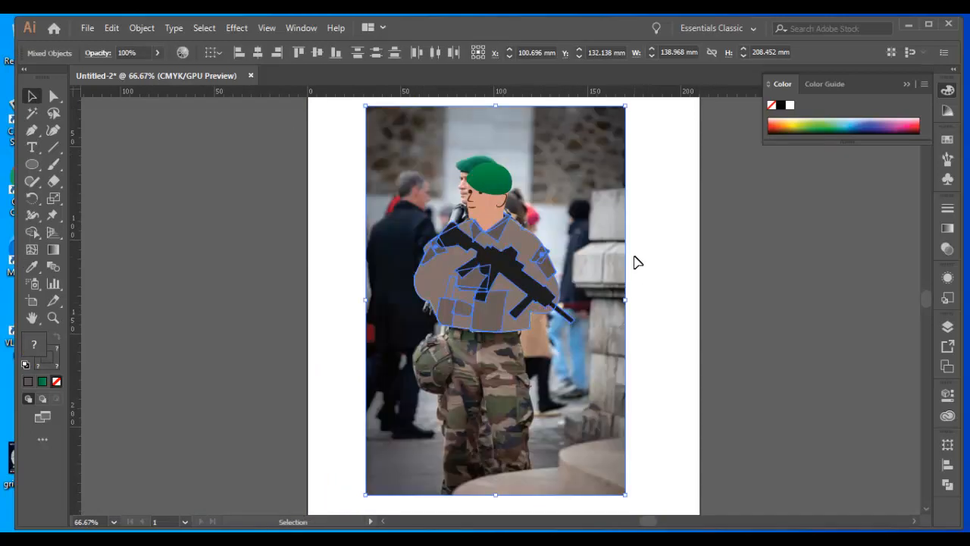
{"action": "left_click", "coordinate": [599, 261]}
{"action": "left_click", "coordinate": [693, 249]}
{"action": "left_click", "coordinate": [461, 266]}
{"action": "left_click", "coordinate": [497, 234]}
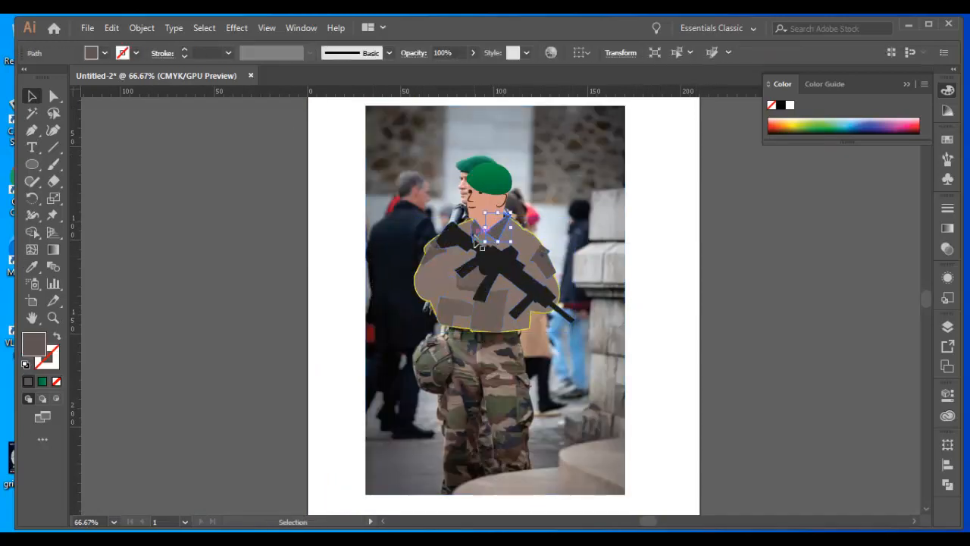
{"action": "left_click_drag", "start_coordinate": [433, 313], "coordinate": [388, 323]}
{"action": "left_click", "coordinate": [487, 207], "text": "shift"}
{"action": "left_click_drag", "start_coordinate": [516, 265], "coordinate": [767, 265]}
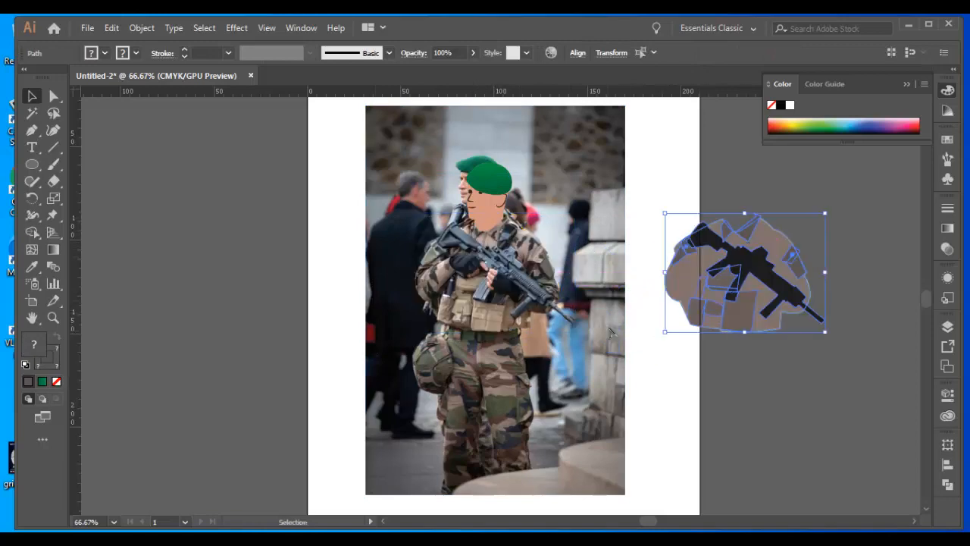
{"action": "key", "text": "ctrl+plus"}
{"action": "key", "text": "ctrl+plus"}
{"action": "left_click_drag", "start_coordinate": [125, 316], "coordinate": [502, 287]}
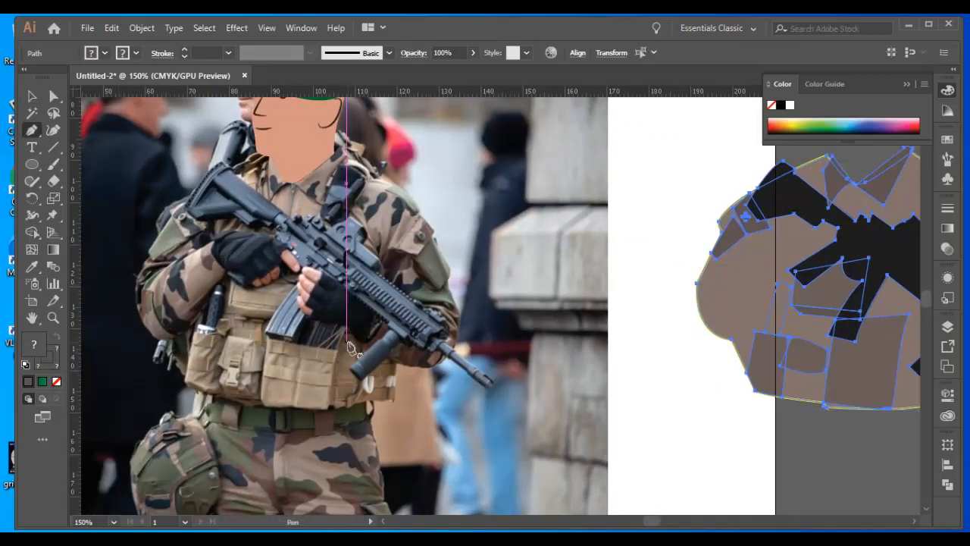
{"action": "key", "text": "ctrl+z"}
Set the jacket shape's opacity to 0% to expose the photo underneath.
{"action": "left_click", "coordinate": [32, 96]}
{"action": "left_click", "coordinate": [672, 234]}
{"action": "left_click", "coordinate": [379, 203]}
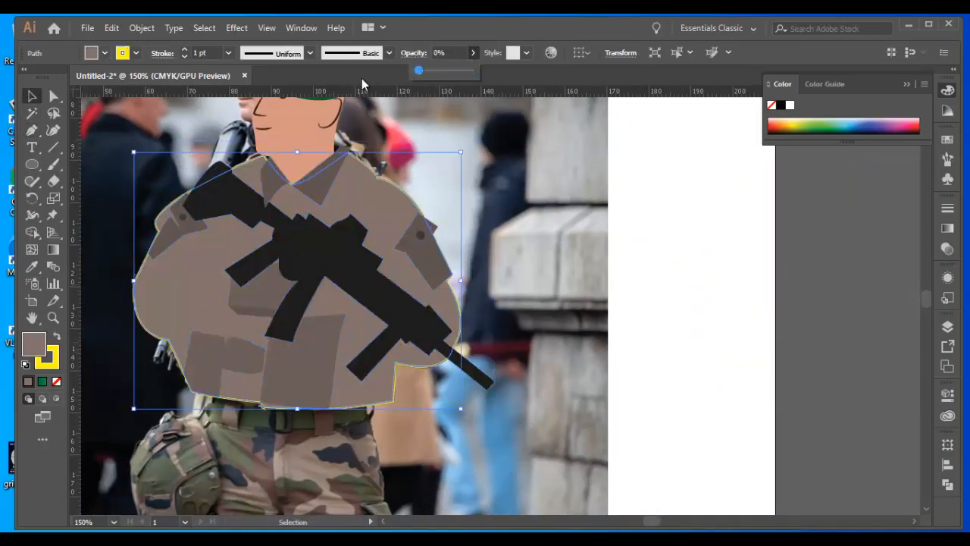
{"action": "left_click", "coordinate": [182, 123]}
Trace the forearm and cuff edge of the arm behind the pistol grip with the Pen tool, with no fill and a yellow stroke.
{"action": "left_click", "coordinate": [32, 130]}
{"action": "left_click", "coordinate": [182, 328]}
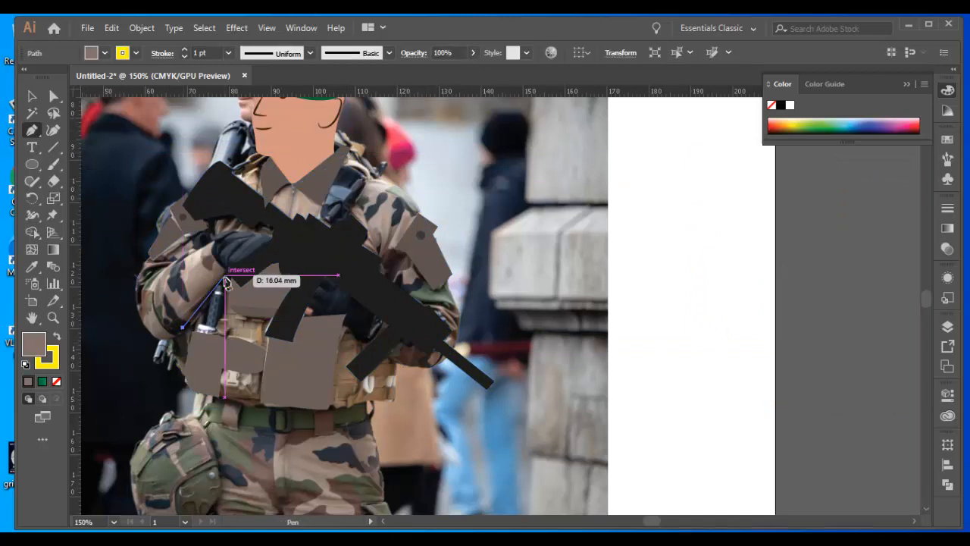
{"action": "left_click", "coordinate": [225, 275]}
{"action": "left_click", "coordinate": [210, 240]}
{"action": "left_click", "coordinate": [157, 275]}
{"action": "key", "text": "v"}
{"action": "left_click", "coordinate": [57, 383]}
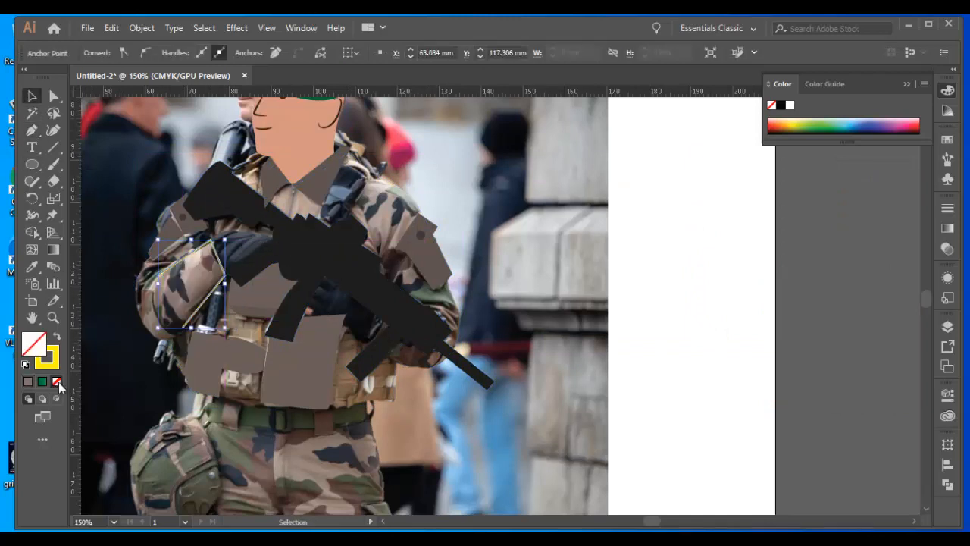
Start tracing the rear hand's glove from the cuff over the knuckles, removing the last misplaced anchor point.
{"action": "left_click", "coordinate": [216, 236]}
{"action": "left_click_drag", "start_coordinate": [265, 236], "coordinate": [285, 250]}
{"action": "left_click", "coordinate": [279, 264]}
{"action": "left_click", "coordinate": [267, 260]}
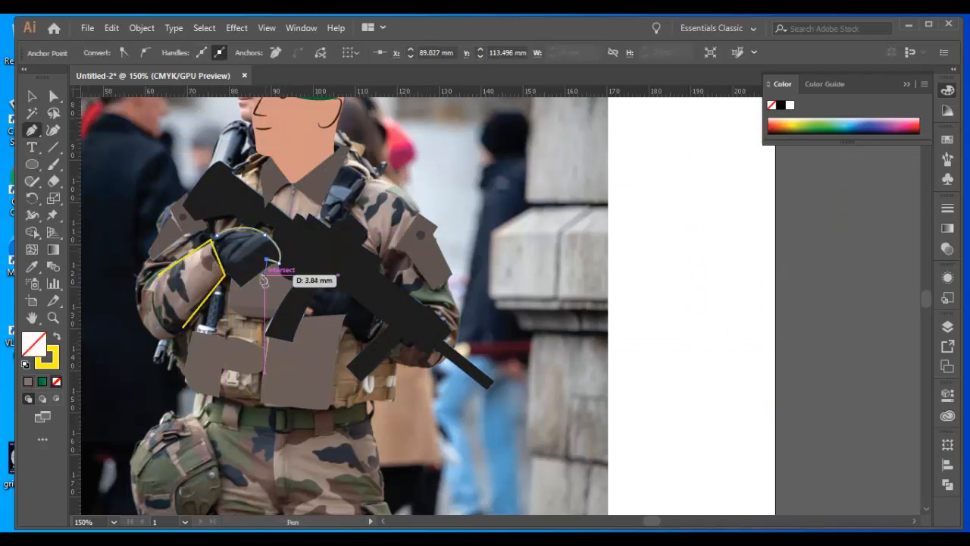
{"action": "key", "text": "ctrl+="}
{"action": "key", "text": "ctrl+="}
{"action": "key", "text": "ctrl+="}
{"action": "key", "text": "ctrl+z"}
Trace the rear glove's fingers and underside back to the cuff and close the outline.
{"action": "left_click_drag", "start_coordinate": [524, 310], "coordinate": [465, 342]}
{"action": "left_click", "coordinate": [498, 313]}
{"action": "left_click_drag", "start_coordinate": [447, 358], "coordinate": [433, 358]}
{"action": "left_click_drag", "start_coordinate": [372, 319], "coordinate": [360, 326]}
{"action": "left_click", "coordinate": [340, 252]}
{"action": "left_click", "coordinate": [360, 236]}
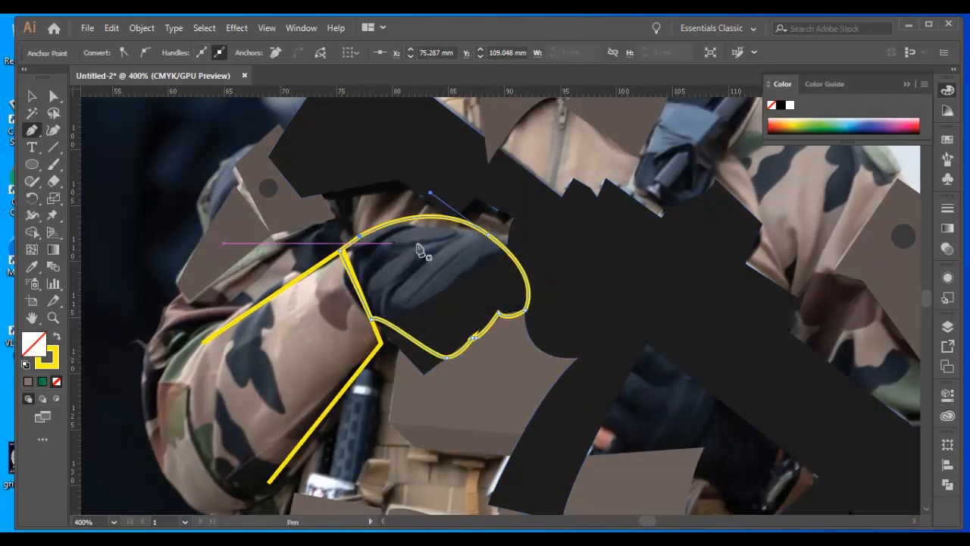
Move the rifle shape aside to uncover the forward hand in the photo.
{"action": "key", "text": "v"}
{"action": "left_click_drag", "start_coordinate": [480, 244], "coordinate": [365, 164]}
{"action": "key", "text": "ctrl+minus"}
{"action": "key", "text": "ctrl+minus"}
{"action": "key", "text": "ctrl+minus"}
{"action": "left_click", "coordinate": [613, 329]}
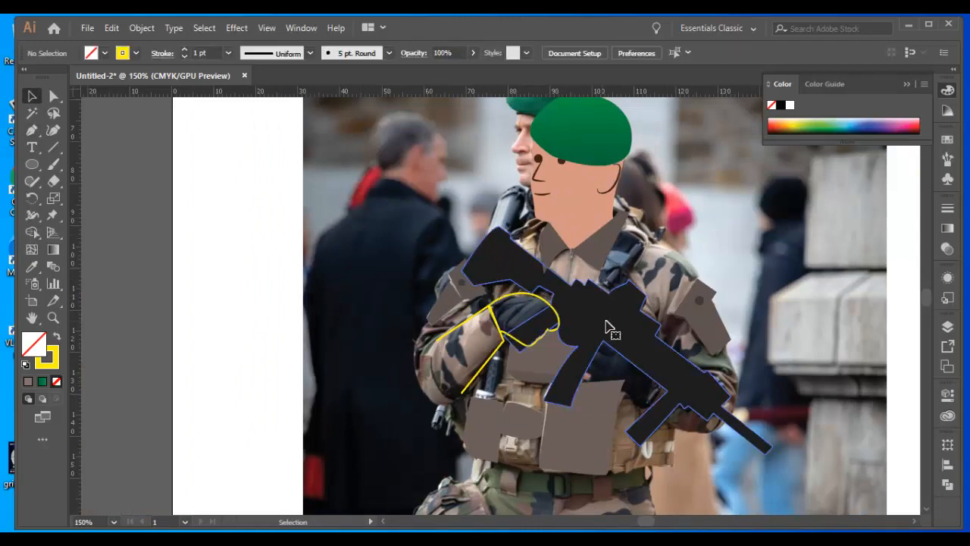
{"action": "left_click_drag", "start_coordinate": [613, 328], "coordinate": [232, 333]}
Trace the forward hand below the handguard as a near-black shape and adjust its upper wrist corner with Direct Selection.
{"action": "key", "text": "ctrl+plus"}
{"action": "key", "text": "ctrl+plus"}
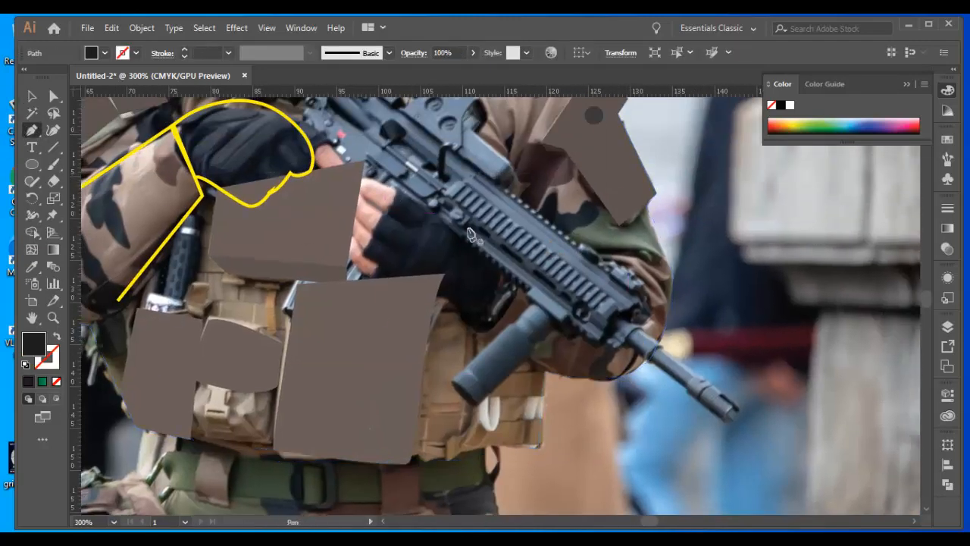
{"action": "left_click", "coordinate": [381, 186]}
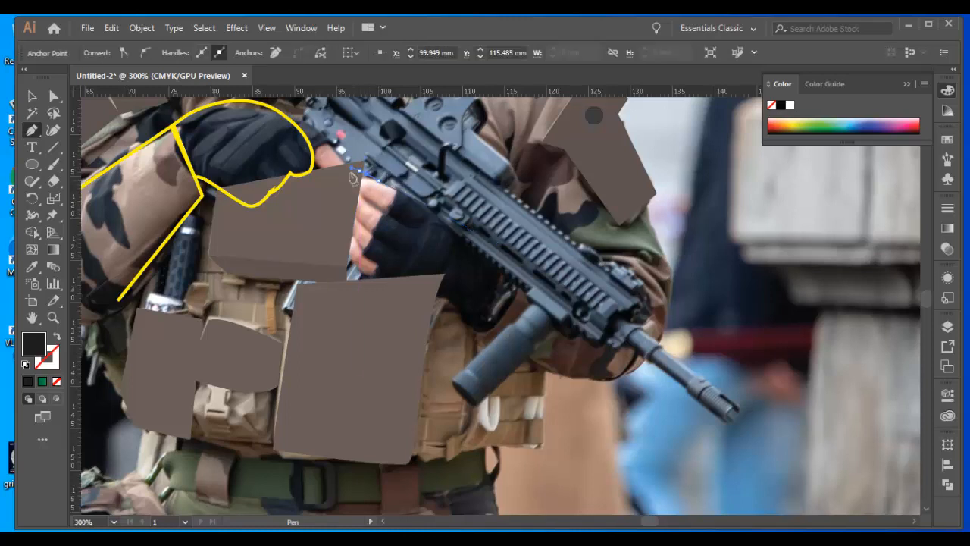
{"action": "left_click", "coordinate": [345, 204]}
{"action": "left_click_drag", "start_coordinate": [337, 235], "coordinate": [341, 246]}
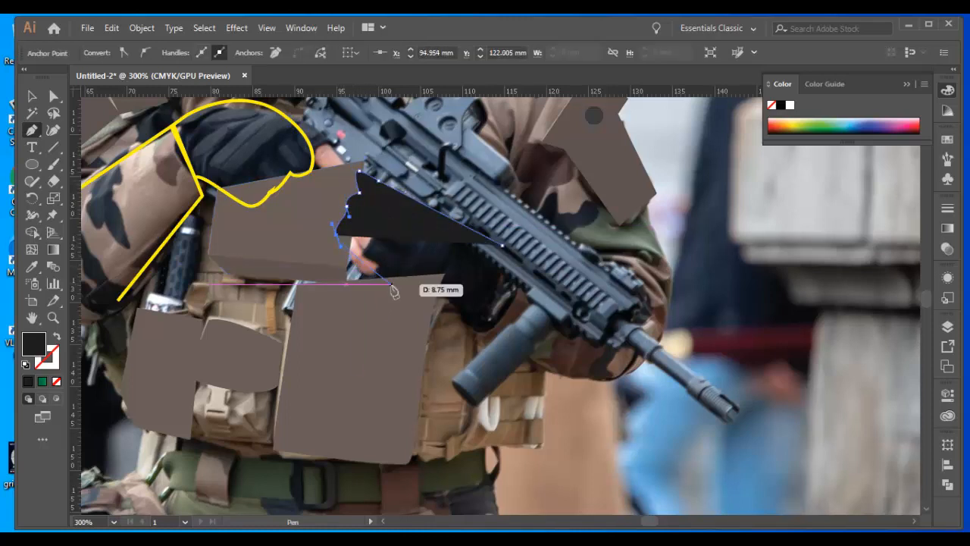
{"action": "left_click_drag", "start_coordinate": [400, 300], "coordinate": [455, 306]}
{"action": "left_click", "coordinate": [480, 323]}
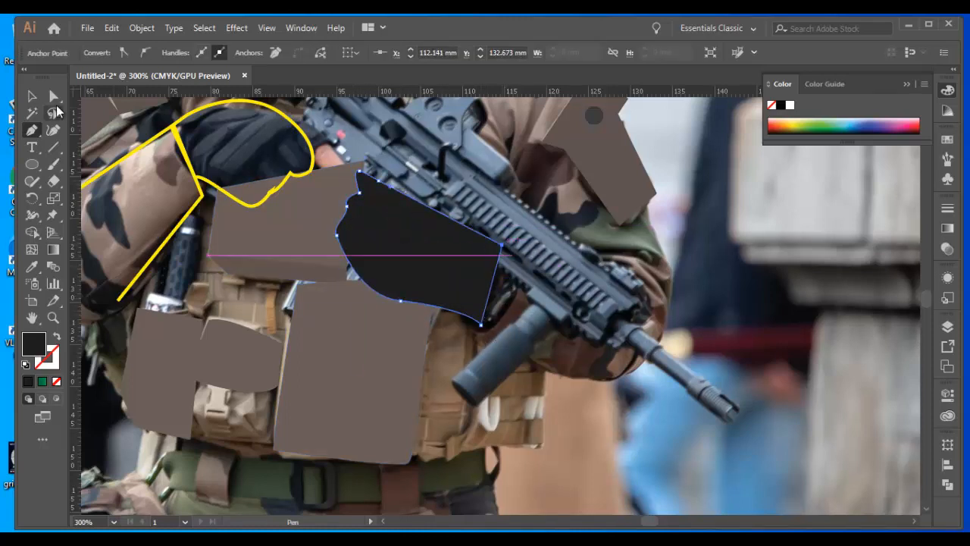
{"action": "left_click", "coordinate": [53, 96]}
{"action": "left_click_drag", "start_coordinate": [500, 244], "coordinate": [517, 273]}
{"action": "left_click", "coordinate": [31, 96]}
Move the rifle shape back over the rifle in the photo.
{"action": "key", "text": "ctrl+minus"}
{"action": "key", "text": "ctrl+minus"}
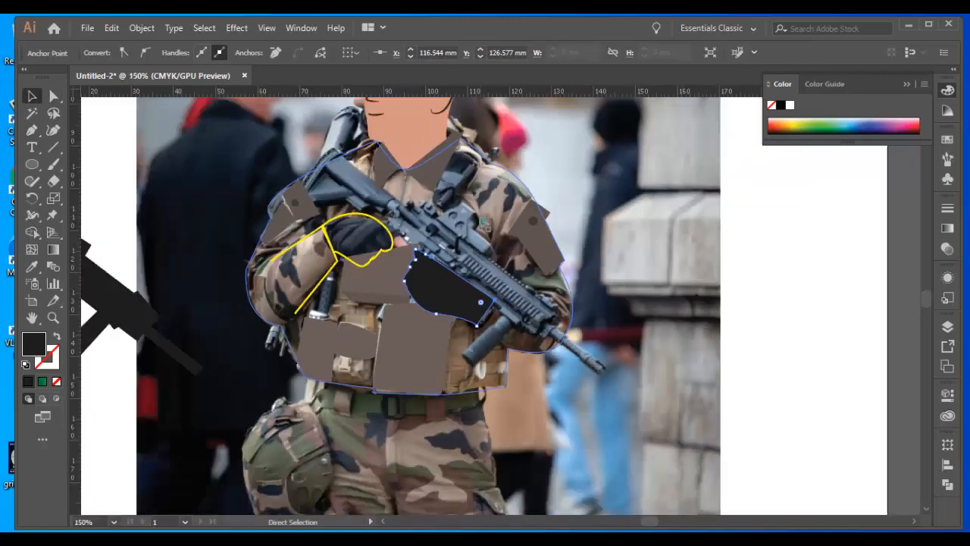
{"action": "key", "text": "ctrl+minus"}
{"action": "key", "text": "ctrl+minus"}
{"action": "left_click", "coordinate": [311, 220]}
{"action": "left_click_drag", "start_coordinate": [303, 270], "coordinate": [485, 271]}
{"action": "key", "text": "ctrl+plus"}
{"action": "key", "text": "ctrl+plus"}
{"action": "key", "text": "ctrl+plus"}
Fill the forward hand shape and the rear glove outline with the black swatch.
{"action": "left_click", "coordinate": [494, 355]}
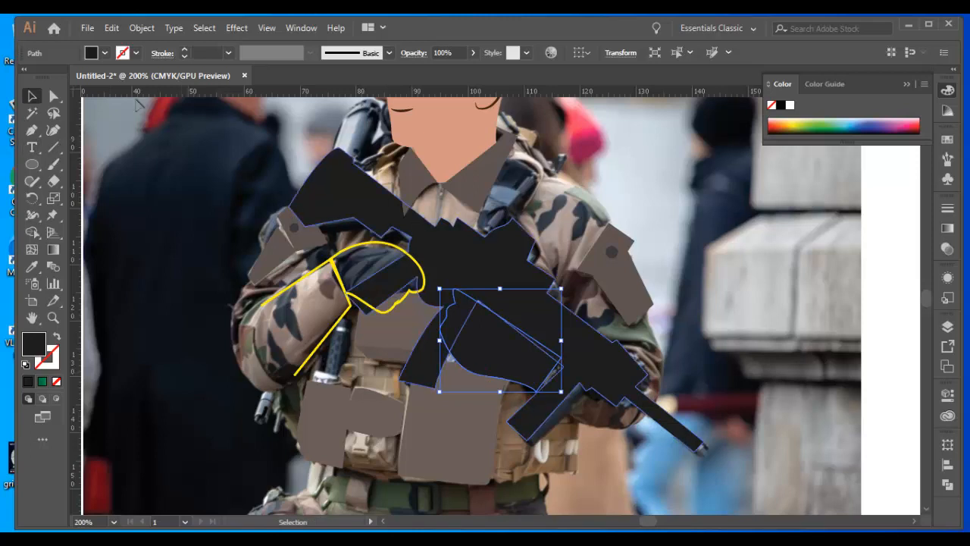
{"action": "left_click", "coordinate": [105, 53]}
{"action": "left_click", "coordinate": [38, 78]}
{"action": "left_click", "coordinate": [132, 208]}
{"action": "left_click", "coordinate": [422, 266]}
{"action": "left_click", "coordinate": [105, 53]}
{"action": "left_click", "coordinate": [38, 78]}
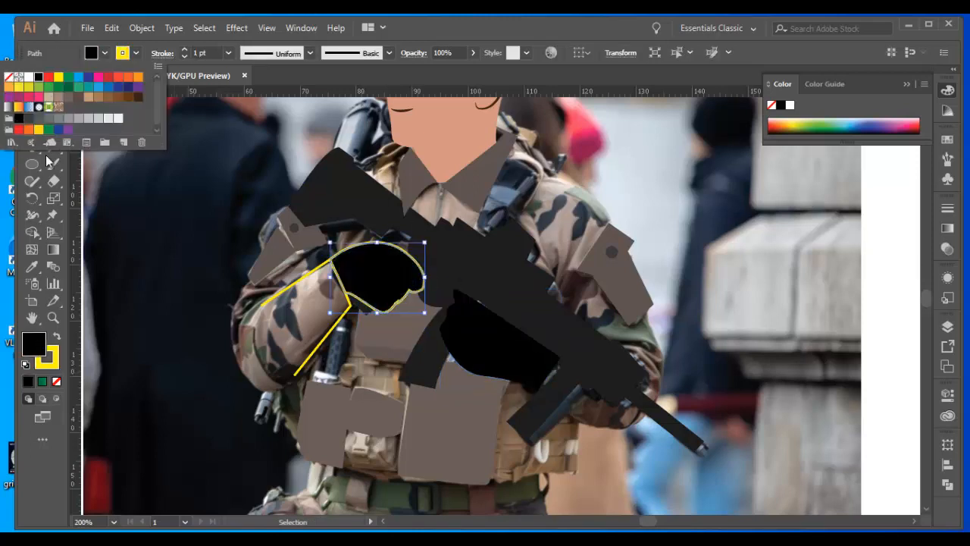
Give the traced forearm line a 2 pt dark brown stroke with a tapered width profile.
{"action": "left_click", "coordinate": [300, 282]}
{"action": "left_click", "coordinate": [228, 53]}
{"action": "left_click", "coordinate": [243, 145]}
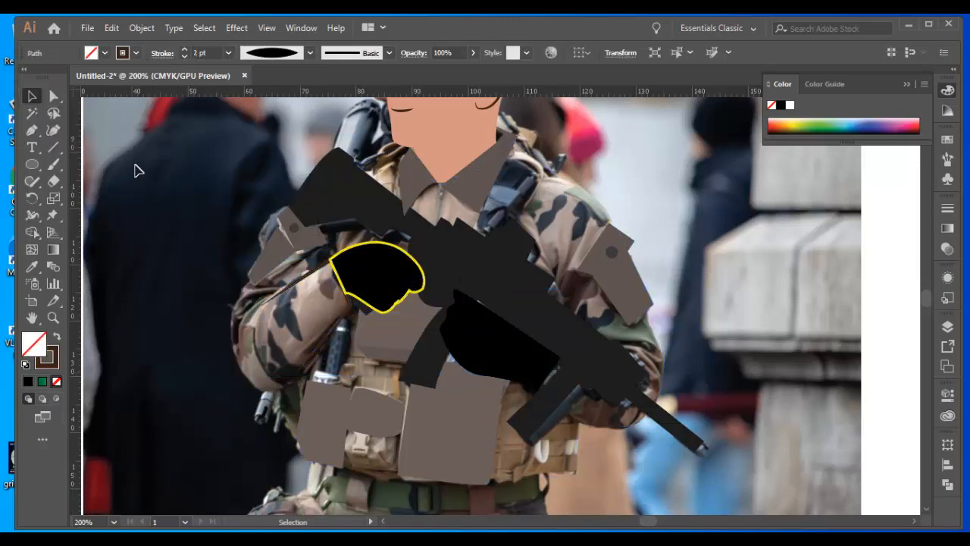
Set the jacket shape to 100% opacity and remove its yellow outline.
{"action": "left_click", "coordinate": [411, 193]}
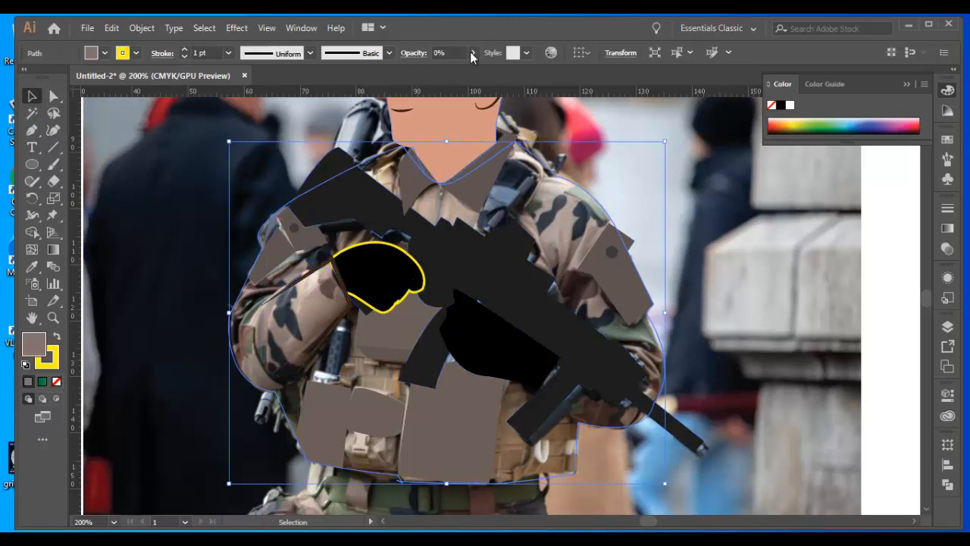
{"action": "left_click_drag", "start_coordinate": [471, 52], "coordinate": [482, 72]}
{"action": "left_click", "coordinate": [132, 251]}
{"action": "left_click", "coordinate": [51, 366]}
{"action": "left_click", "coordinate": [56, 381]}
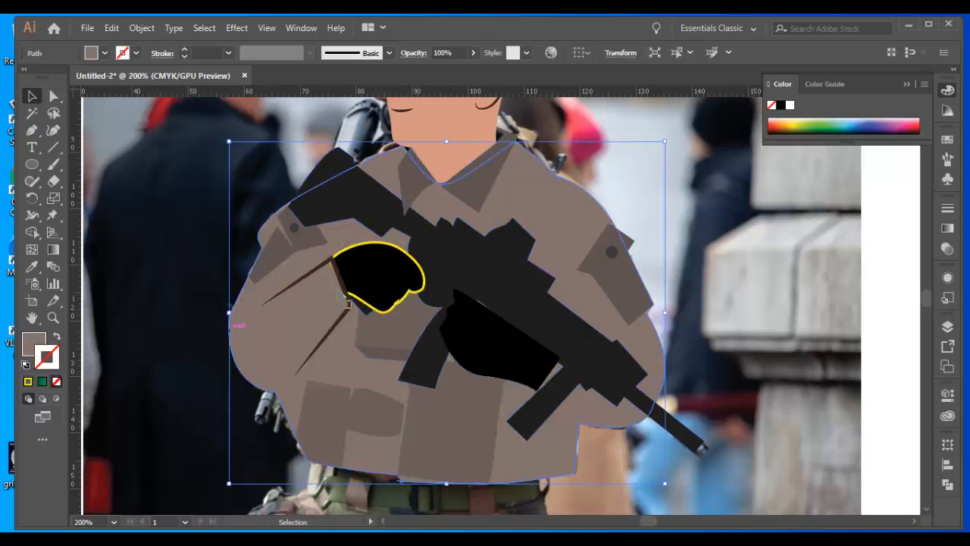
Remove the yellow outline from the rear glove and give both gloves a plain black fill.
{"action": "left_click", "coordinate": [367, 284]}
{"action": "left_click", "coordinate": [56, 381]}
{"action": "left_click", "coordinate": [36, 345]}
{"action": "double_click", "coordinate": [37, 345]}
{"action": "left_click", "coordinate": [604, 83]}
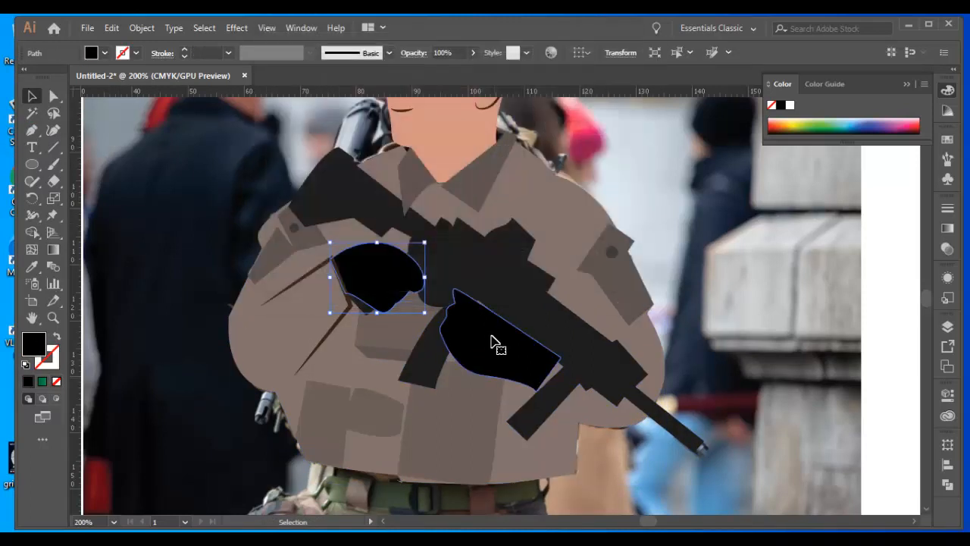
{"action": "left_click", "coordinate": [494, 341]}
{"action": "double_click", "coordinate": [35, 345]}
{"action": "left_click", "coordinate": [604, 83]}
{"action": "left_click", "coordinate": [854, 252]}
Move the traced soldier aside from the photo to compare the two, and undo the move.
{"action": "key", "text": "ctrl+0"}
{"action": "key", "text": "ctrl+1"}
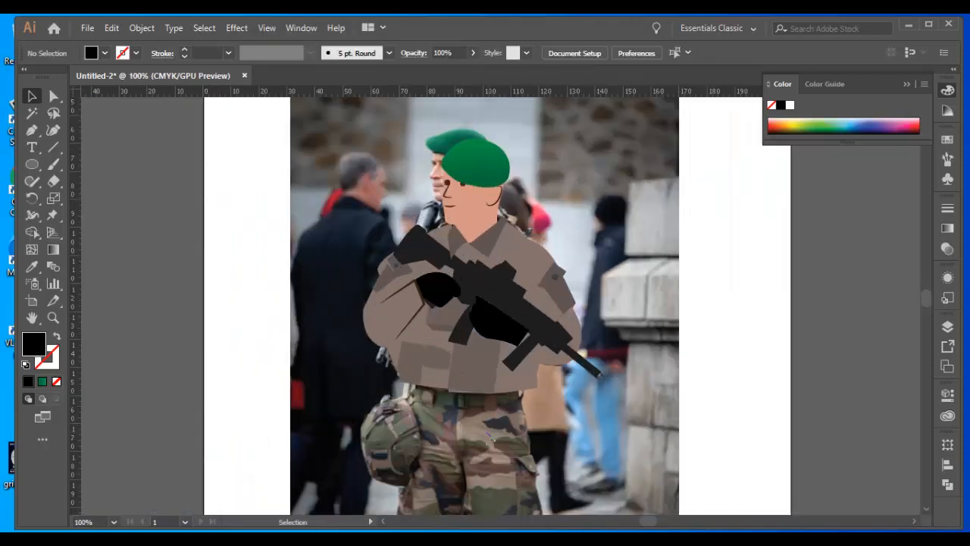
{"action": "left_click_drag", "start_coordinate": [507, 299], "coordinate": [835, 307]}
{"action": "left_click", "coordinate": [754, 451]}
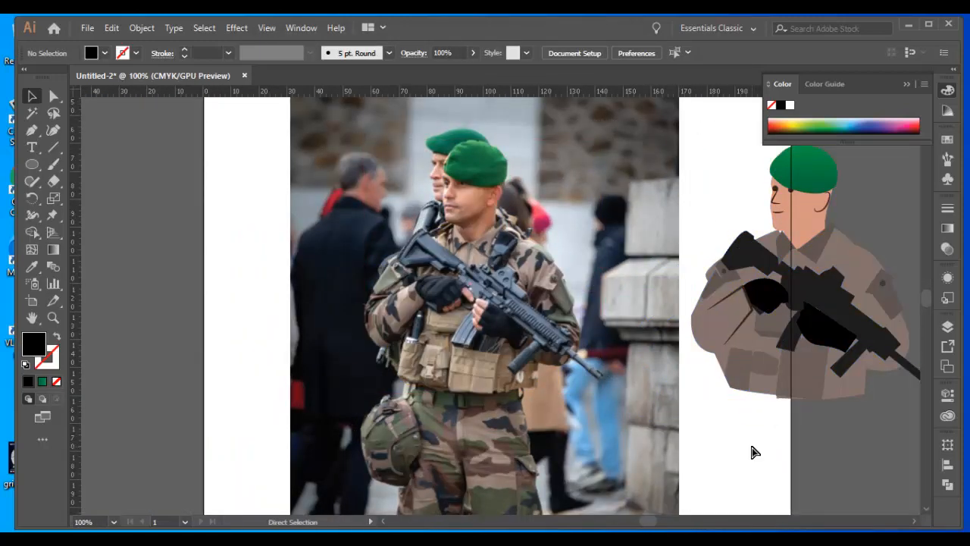
{"action": "key", "text": "ctrl+z"}
Copy the rifle's near-black fill colour and apply it to the stroke of the tapered forearm line.
{"action": "key", "text": "ctrl+equal"}
{"action": "key", "text": "ctrl+equal"}
{"action": "key", "text": "ctrl+equal"}
{"action": "left_click_drag", "start_coordinate": [309, 232], "coordinate": [376, 195]}
{"action": "left_click", "coordinate": [151, 326]}
{"action": "left_click", "coordinate": [549, 343]}
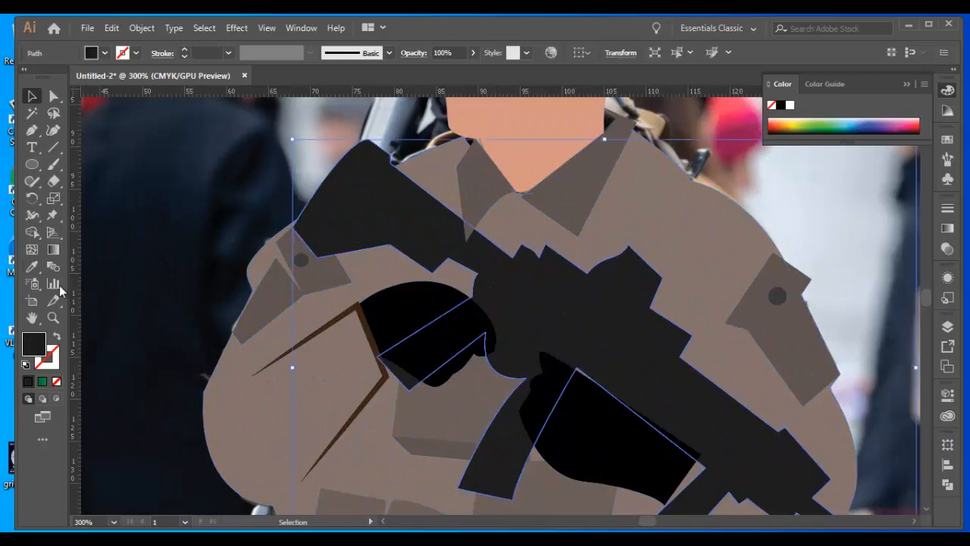
{"action": "double_click", "coordinate": [31, 347]}
{"action": "key", "text": "ctrl+c"}
{"action": "left_click", "coordinate": [604, 88]}
{"action": "left_click", "coordinate": [302, 342]}
{"action": "double_click", "coordinate": [55, 363]}
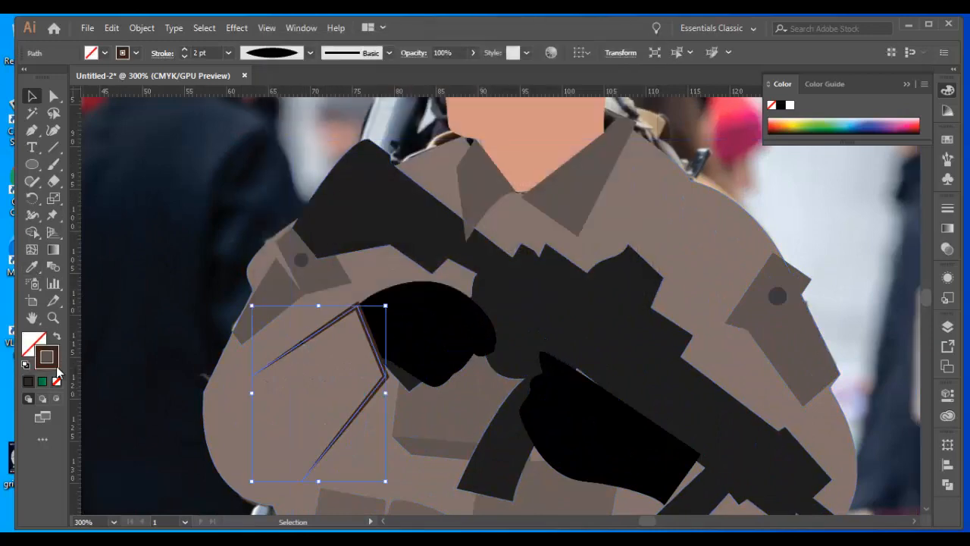
{"action": "key", "text": "ctrl+v"}
{"action": "left_click", "coordinate": [604, 88]}
Adjust the forearm line at the wrist corner and bend its lower segment into a curve.
{"action": "key", "text": "a"}
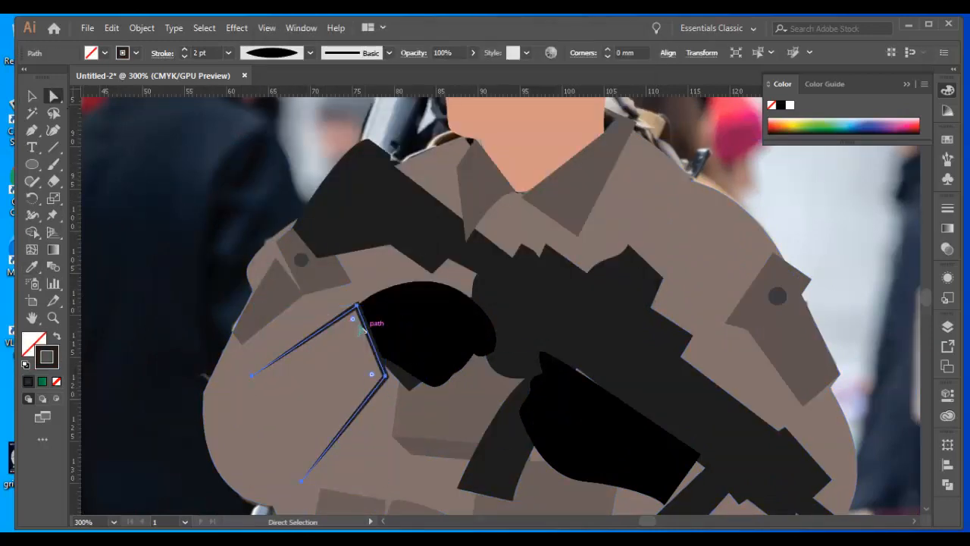
{"action": "left_click_drag", "start_coordinate": [354, 314], "coordinate": [356, 316]}
{"action": "key", "text": "ctrl+shift+a"}
{"action": "key", "text": "ctrl+minus"}
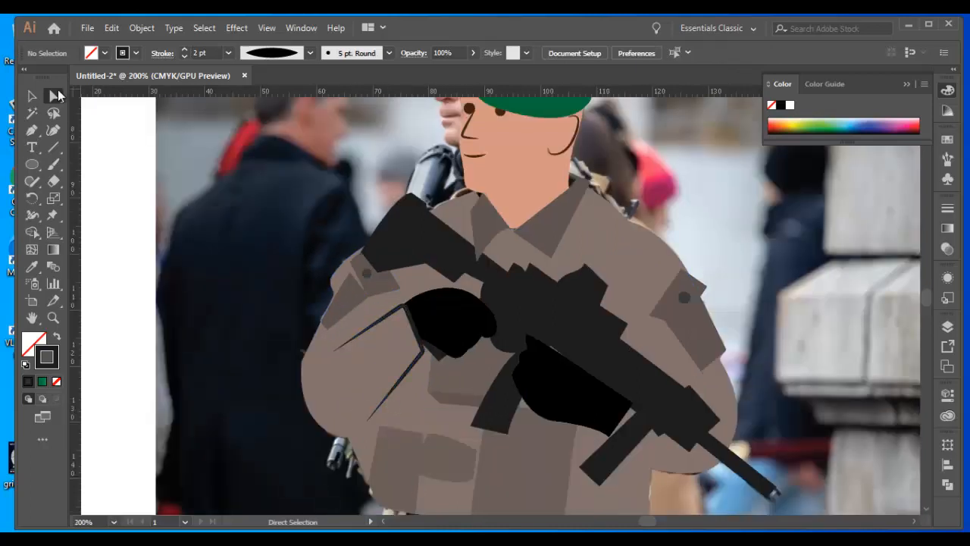
{"action": "left_click", "coordinate": [366, 419]}
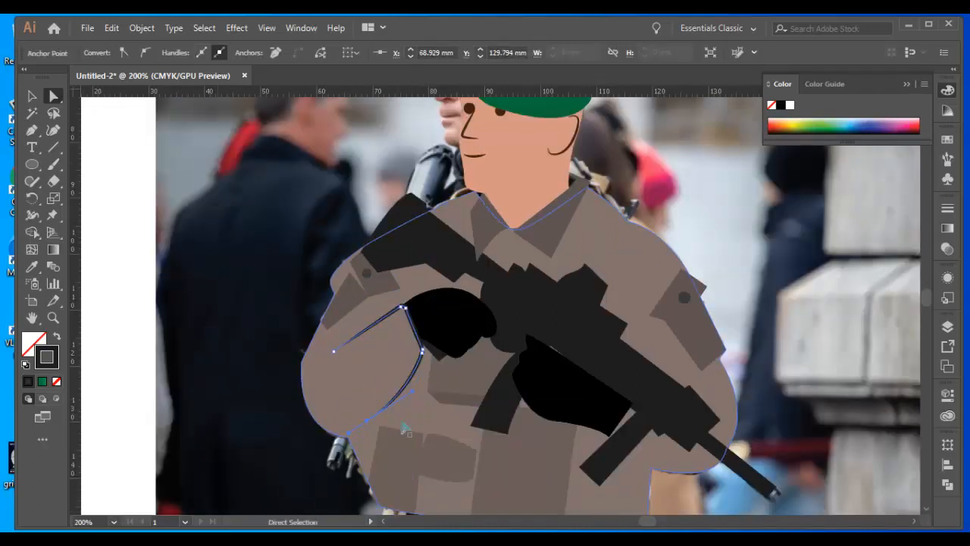
{"action": "key", "text": "ctrl+shift+a"}
Reshape the front end of the rifle's handguard beside the barrel by moving its anchor point.
{"action": "scroll", "coordinate": [569, 420], "scroll_direction": "down", "scroll_amount": 1}
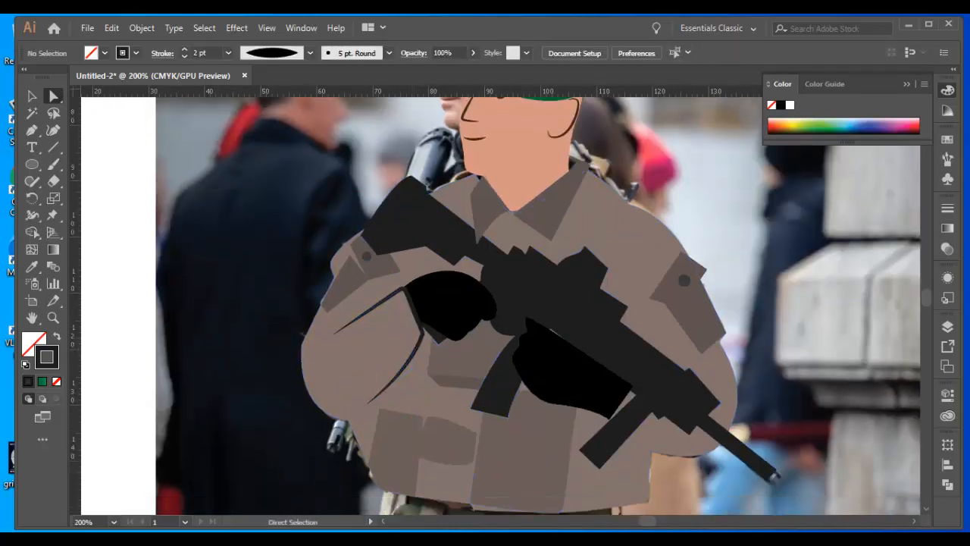
{"action": "scroll", "coordinate": [562, 369], "scroll_direction": "down", "scroll_amount": 4}
{"action": "left_click", "coordinate": [515, 219]}
{"action": "mouse_move", "coordinate": [723, 341]}
{"action": "left_mouse_down"}
{"action": "mouse_move", "coordinate": [738, 345]}
{"action": "mouse_move", "coordinate": [711, 353]}
{"action": "left_mouse_up"}
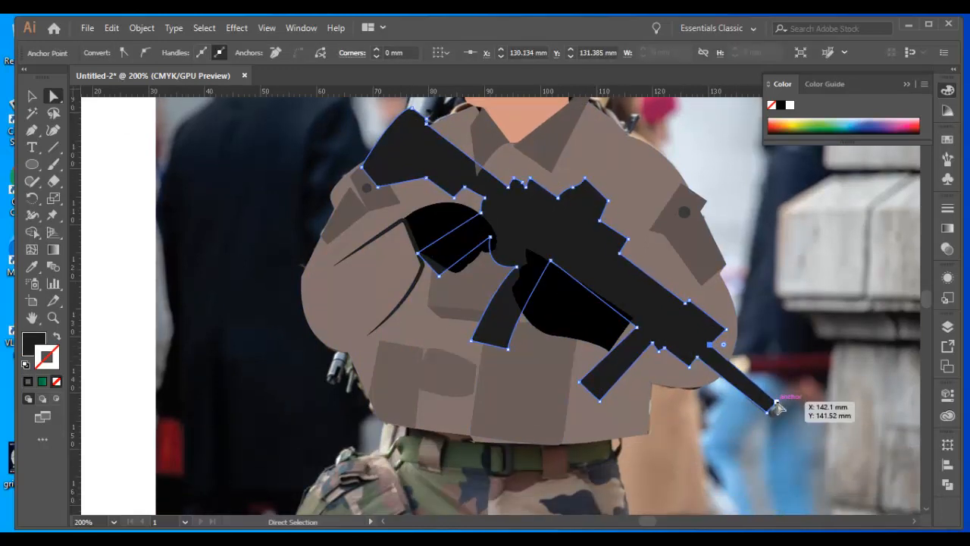
{"action": "key", "text": "ctrl+shift+a"}
Save the document as an Adobe Illustrator file named "soldier vector" in Downloads.
{"action": "key", "text": "ctrl+0"}
{"action": "key", "text": "ctrl+shift+s"}
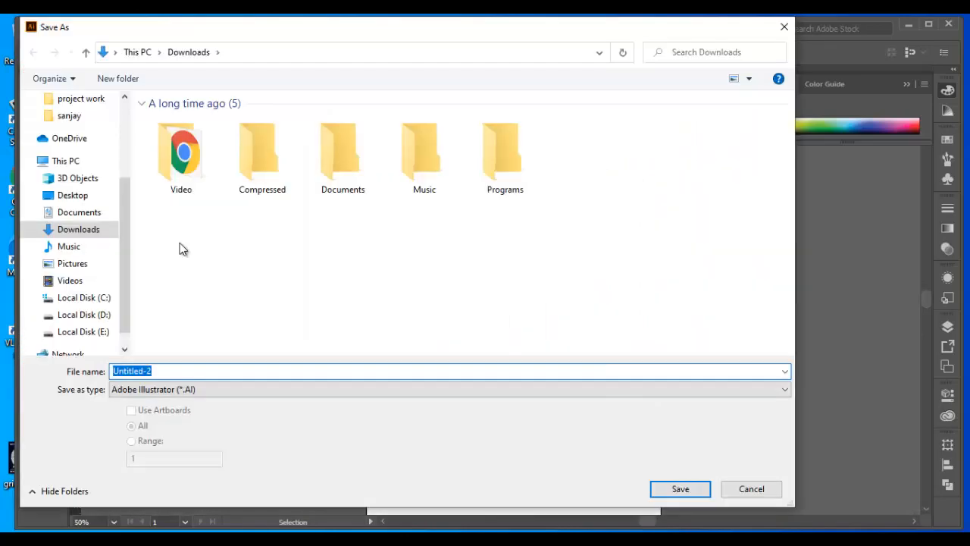
{"action": "type", "text": "soldier vector"}
{"action": "key", "text": "Return"}
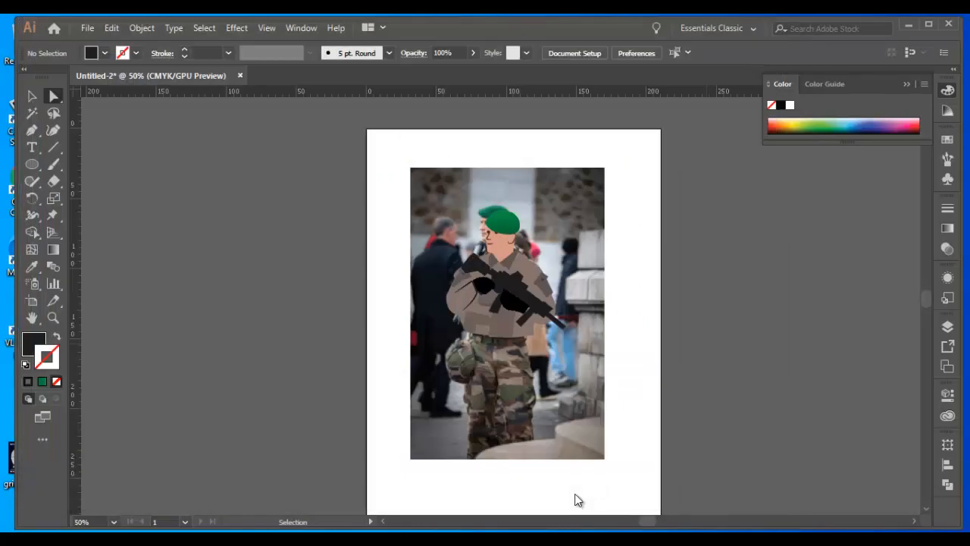
{"action": "left_click", "coordinate": [543, 480]}
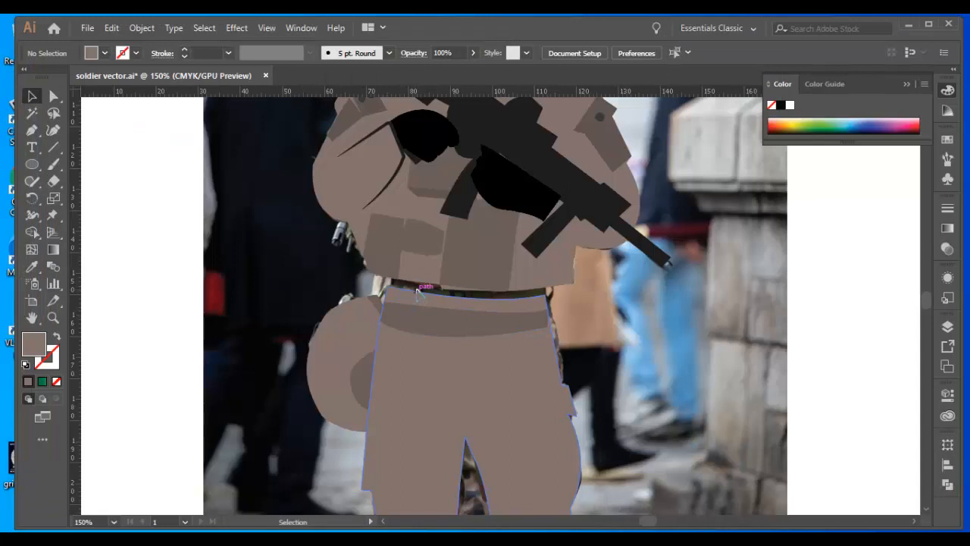
Raise the belt and the trousers so they meet the lower hem of the jacket.
{"action": "left_click", "coordinate": [416, 291]}
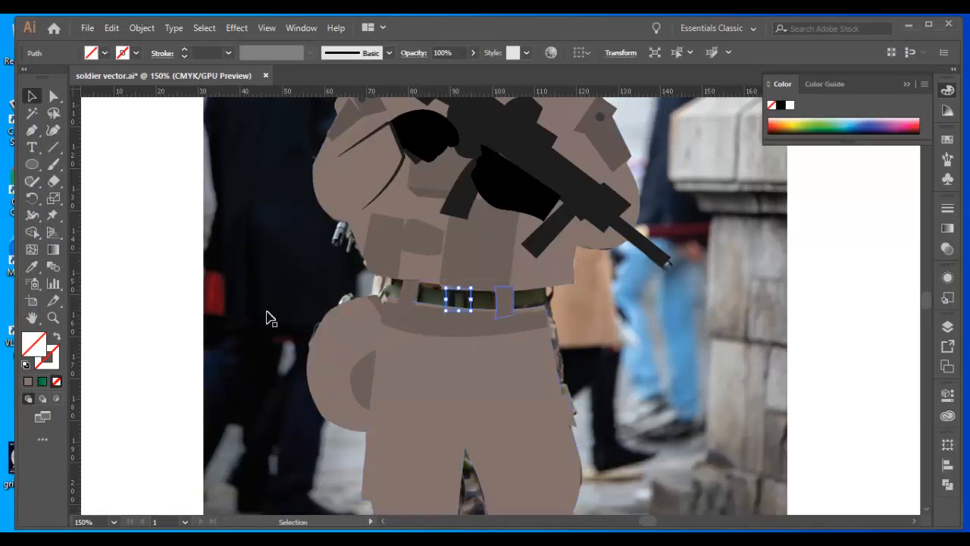
{"action": "left_click", "coordinate": [505, 305], "text": "shift"}
{"action": "scroll", "coordinate": [110, 205], "scroll_direction": "up", "scroll_amount": 2}
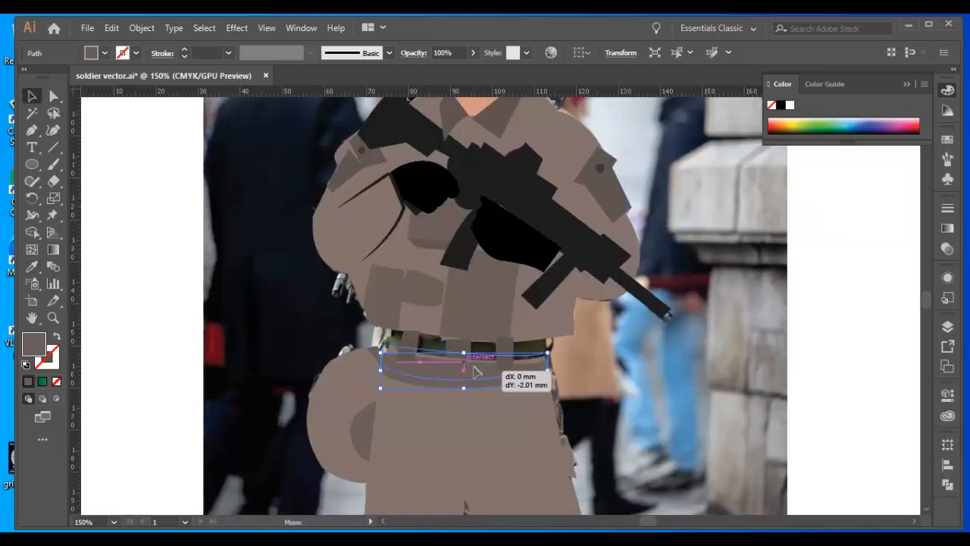
{"action": "left_click_drag", "start_coordinate": [473, 366], "coordinate": [478, 351]}
{"action": "left_click_drag", "start_coordinate": [463, 411], "coordinate": [464, 400]}
{"action": "left_click", "coordinate": [606, 402]}
Reposition the belt loop beside the buckle and give the square buckle a 1 pt tan stroke.
{"action": "scroll", "coordinate": [533, 368], "scroll_direction": "down", "scroll_amount": 3}
{"action": "left_click_drag", "start_coordinate": [462, 268], "coordinate": [511, 285]}
{"action": "left_click", "coordinate": [754, 362]}
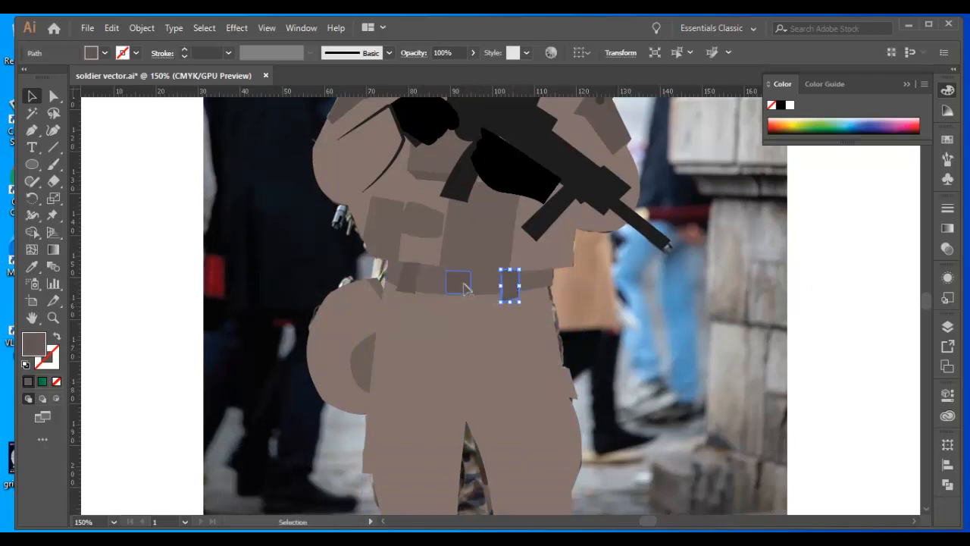
{"action": "left_click", "coordinate": [119, 54]}
{"action": "left_click", "coordinate": [129, 107]}
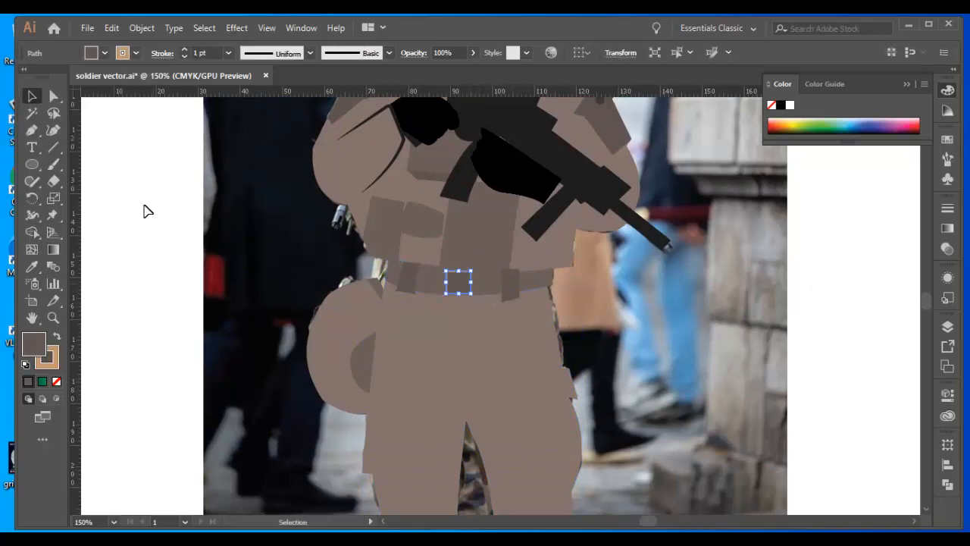
{"action": "left_click", "coordinate": [147, 212]}
Lengthen the right trouser leg by lowering both hem corners below the photo's bottom edge.
{"action": "left_click_drag", "start_coordinate": [504, 377], "coordinate": [468, 397]}
{"action": "left_click_drag", "start_coordinate": [467, 484], "coordinate": [452, 265]}
{"action": "left_click", "coordinate": [387, 234]}
{"action": "key", "text": "a"}
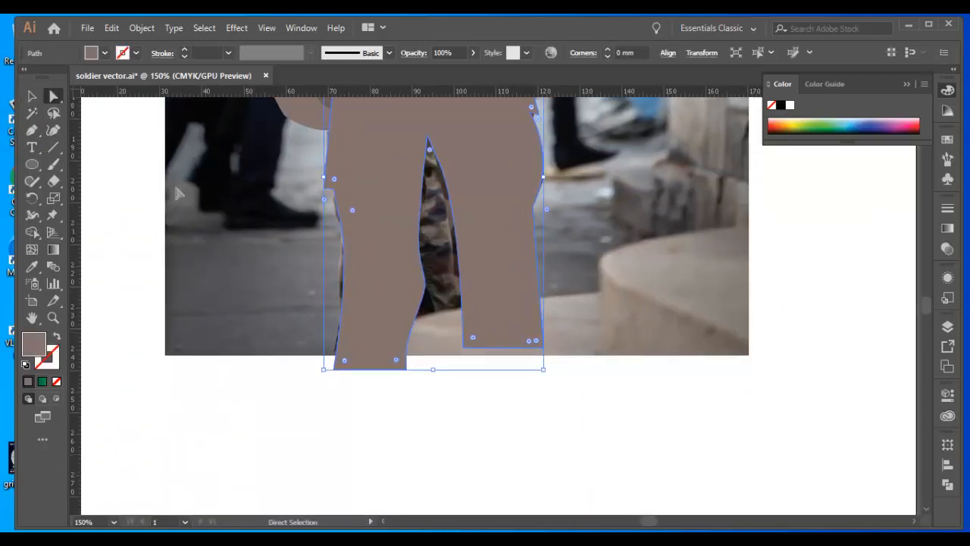
{"action": "left_click_drag", "start_coordinate": [463, 348], "coordinate": [466, 376]}
{"action": "left_click_drag", "start_coordinate": [543, 348], "coordinate": [540, 376]}
{"action": "left_click", "coordinate": [525, 398]}
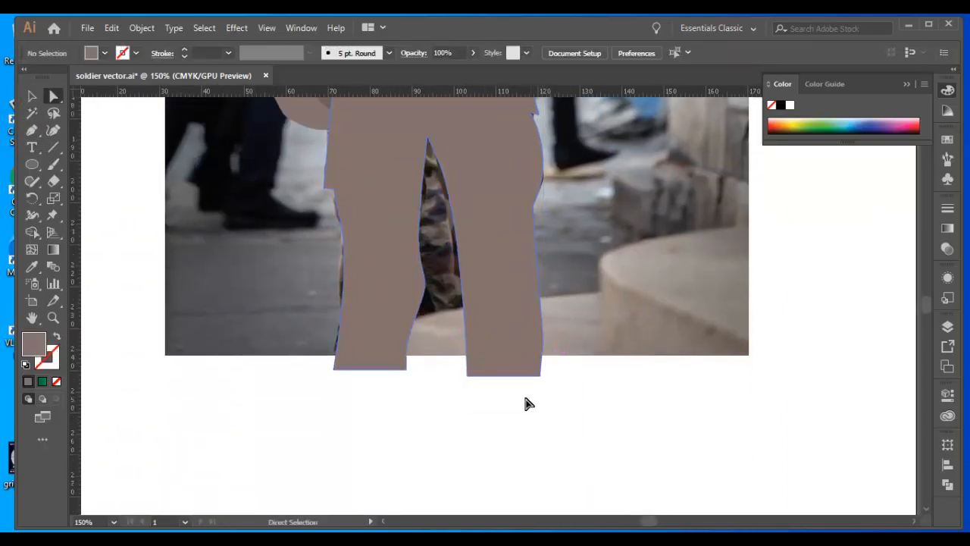
Try to draw a boot below the left trouser leg with the Pen tool.
{"action": "scroll", "coordinate": [528, 403], "scroll_direction": "down", "scroll_amount": 1}
{"action": "key", "text": "p"}
{"action": "left_click", "coordinate": [334, 351]}
{"action": "left_click_drag", "start_coordinate": [328, 395], "coordinate": [258, 405]}
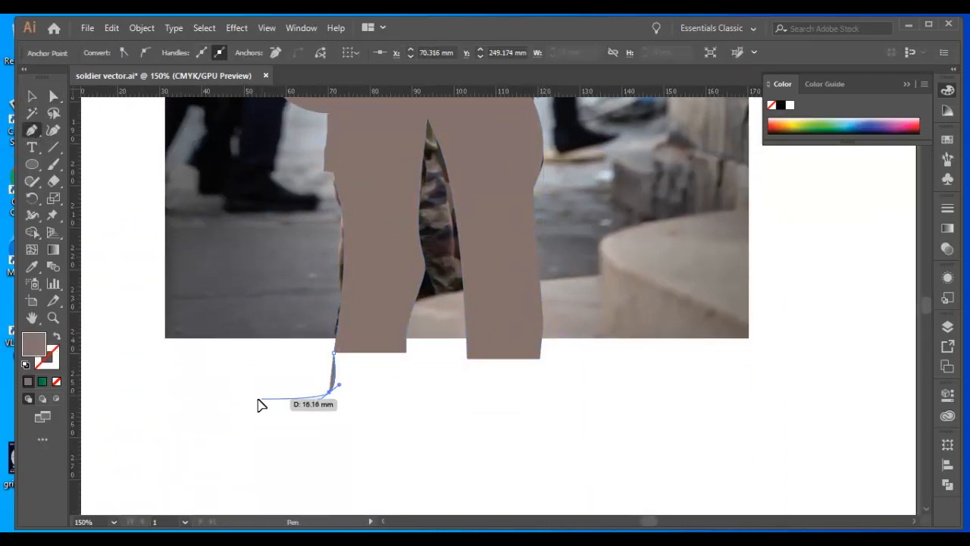
{"action": "left_click_drag", "start_coordinate": [321, 438], "coordinate": [328, 439]}
{"action": "key", "text": "ctrl+z"}
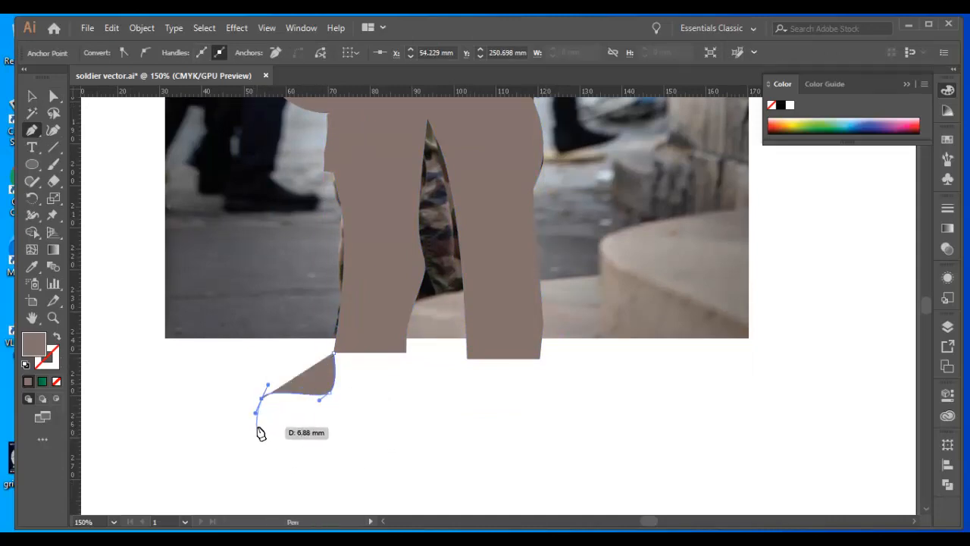
{"action": "left_click_drag", "start_coordinate": [411, 425], "coordinate": [410, 347]}
{"action": "left_click", "coordinate": [406, 353]}
Reflect the loose boot so its toe points left and move it clear of the trousers.
{"action": "scroll", "coordinate": [506, 380], "scroll_direction": "up", "scroll_amount": 1}
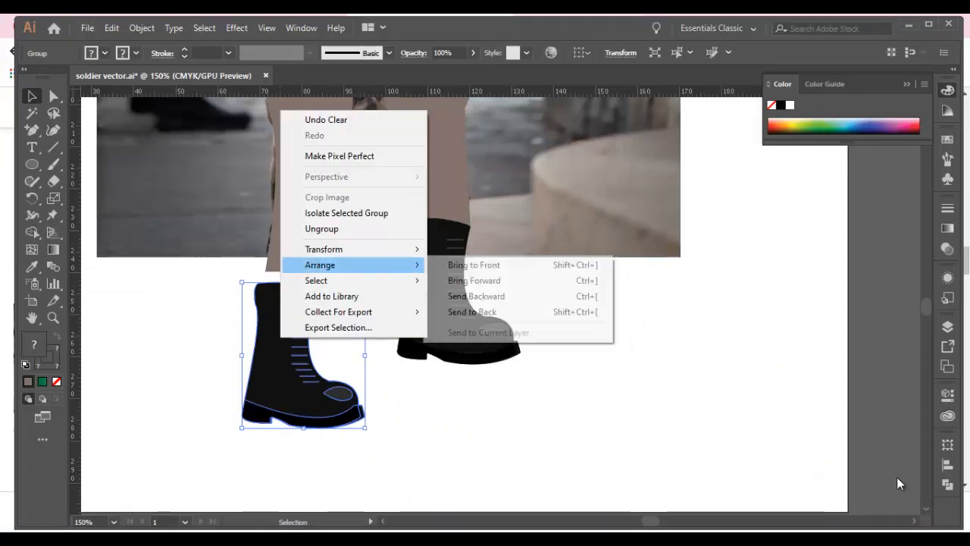
{"action": "left_click", "coordinate": [860, 277]}
{"action": "left_click_drag", "start_coordinate": [318, 341], "coordinate": [621, 354]}
Straighten the inner edge of the left trouser leg by moving its knee anchor and deleting surplus points.
{"action": "left_click", "coordinate": [309, 242]}
{"action": "left_click_drag", "start_coordinate": [364, 227], "coordinate": [336, 331]}
{"action": "key", "text": "a"}
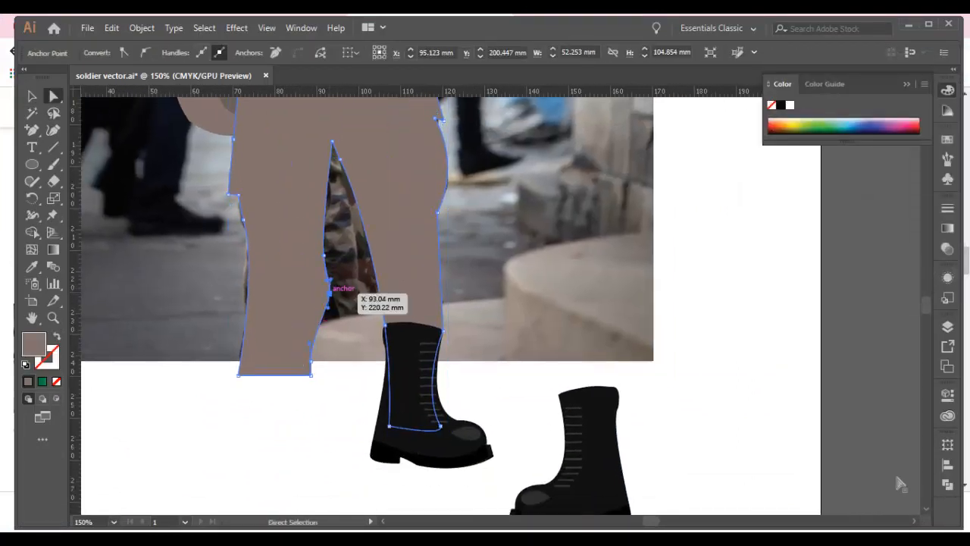
{"action": "left_click", "coordinate": [329, 293]}
{"action": "left_click_drag", "start_coordinate": [329, 292], "coordinate": [319, 294]}
{"action": "key", "text": "minus"}
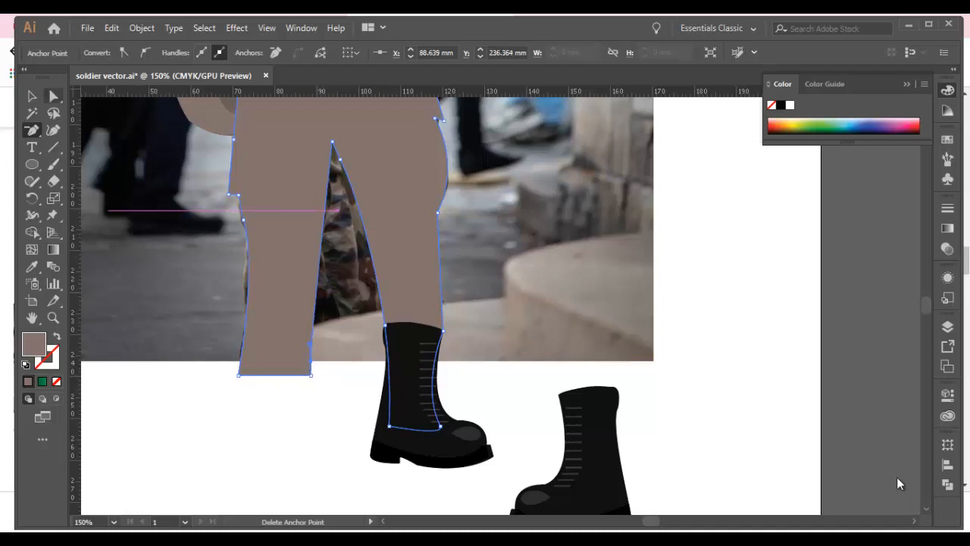
{"action": "left_click", "coordinate": [897, 483]}
{"action": "key", "text": "Return"}
Narrow the left trouser leg by pulling in its hem corners and inner edge and removing an extra anchor.
{"action": "key", "text": "plus"}
{"action": "left_click_drag", "start_coordinate": [310, 376], "coordinate": [297, 377]}
{"action": "key", "text": "minus"}
{"action": "left_click", "coordinate": [298, 377]}
{"action": "left_click", "coordinate": [897, 477]}
{"action": "key", "text": "Return"}
{"action": "key", "text": "plus"}
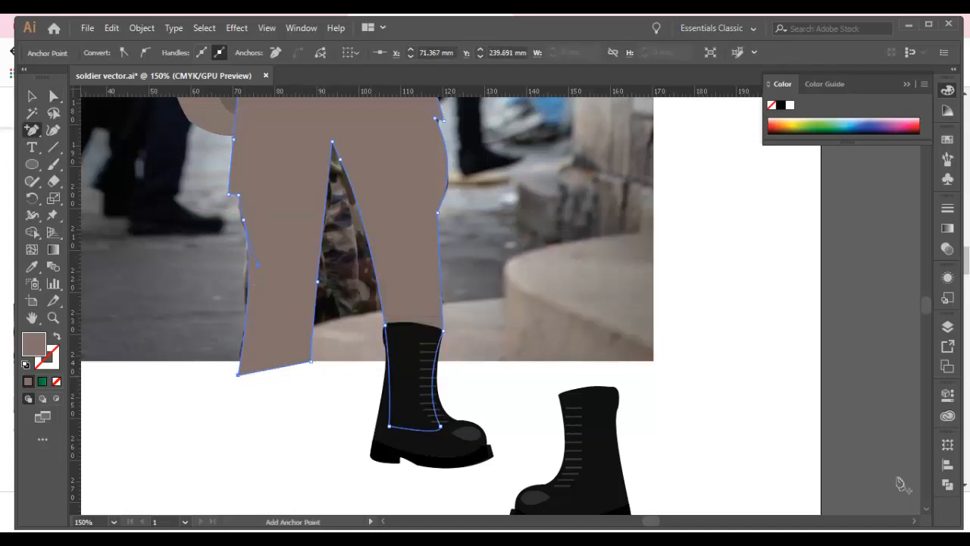
{"action": "left_click_drag", "start_coordinate": [239, 375], "coordinate": [297, 369]}
{"action": "left_click_drag", "start_coordinate": [317, 282], "coordinate": [311, 283]}
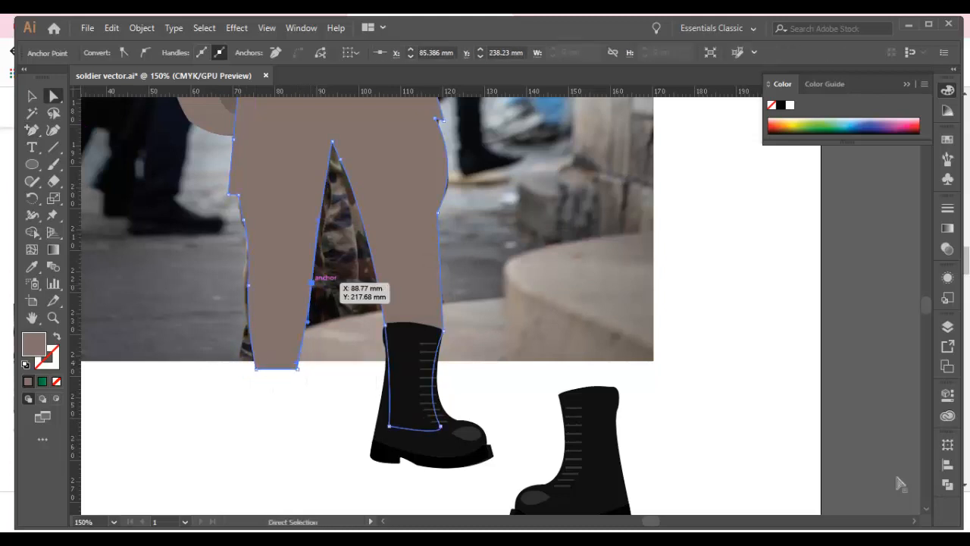
Try to place the loose boot under the left trouser leg and flip it by scaling from its side handle.
{"action": "key", "text": "v"}
{"action": "mouse_move", "coordinate": [613, 456]}
{"action": "left_mouse_down"}
{"action": "mouse_move", "coordinate": [407, 439]}
{"action": "mouse_move", "coordinate": [298, 400]}
{"action": "left_mouse_up"}
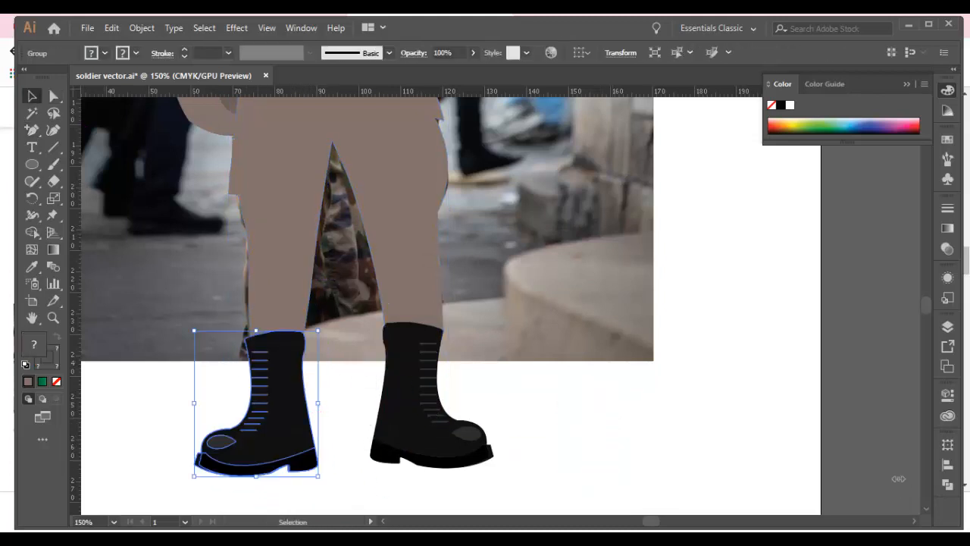
{"action": "left_click_drag", "start_coordinate": [194, 403], "coordinate": [300, 413]}
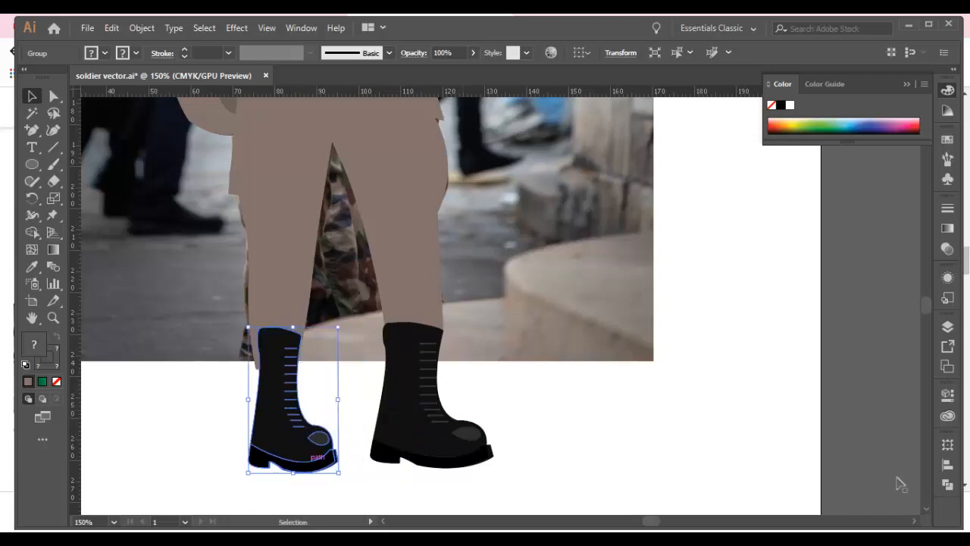
Undo the placement and flipping of the boot.
{"action": "scroll", "coordinate": [303, 447], "scroll_direction": "up", "scroll_amount": 3}
{"action": "key", "text": "ctrl+z"}
{"action": "key", "text": "ctrl+z"}
{"action": "key", "text": "ctrl+z"}
{"action": "scroll", "coordinate": [541, 429], "scroll_direction": "down", "scroll_amount": 8}
{"action": "key", "text": "ctrl+z"}
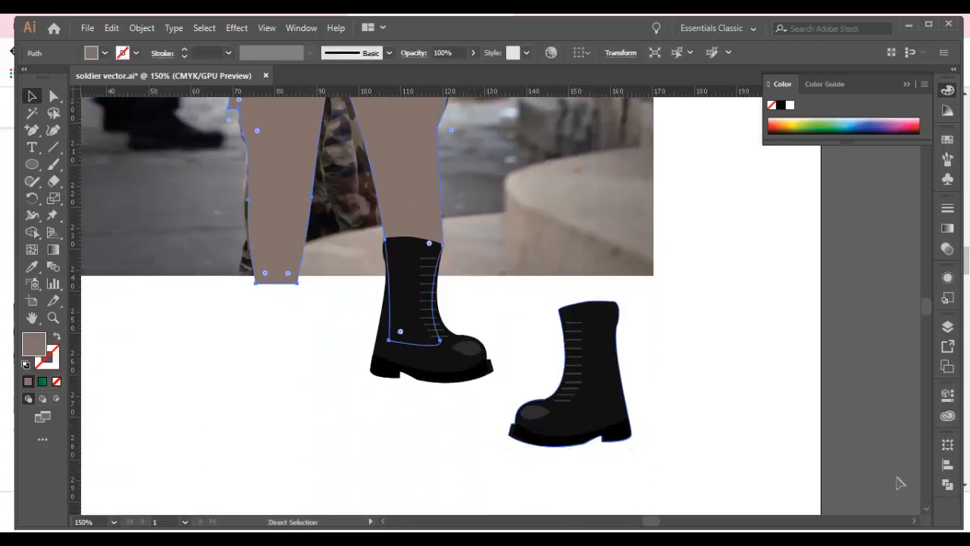
Reflect the loose boot so its toe points right and place it over the left trouser leg's hem.
{"action": "left_click", "coordinate": [597, 397]}
{"action": "right_click", "coordinate": [597, 397]}
{"action": "mouse_move", "coordinate": [643, 307]}
{"action": "left_click", "coordinate": [774, 360]}
{"action": "left_click", "coordinate": [858, 277]}
{"action": "left_click_drag", "start_coordinate": [559, 340], "coordinate": [288, 266]}
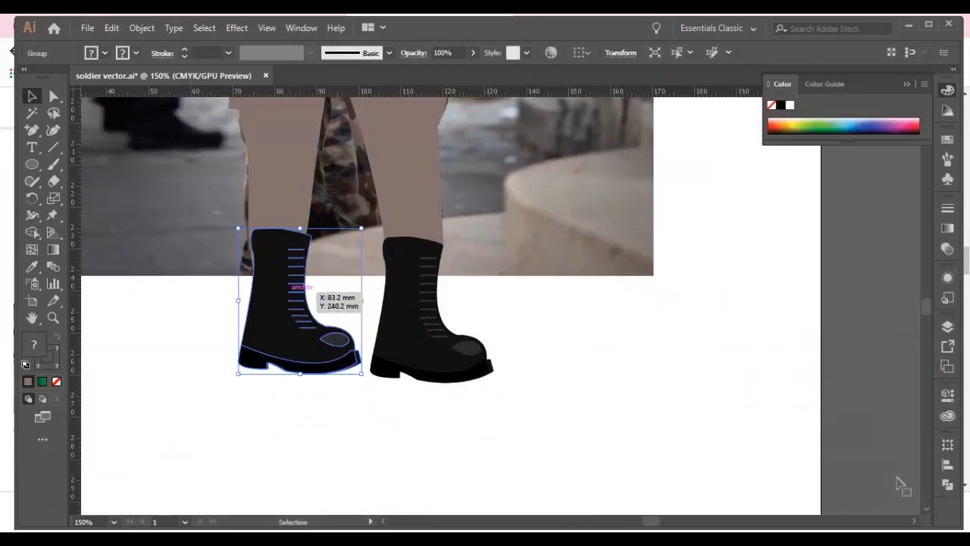
{"action": "key", "text": "ctrl+minus"}
{"action": "key", "text": "ctrl+minus"}
{"action": "left_click_drag", "start_coordinate": [491, 306], "coordinate": [480, 302]}
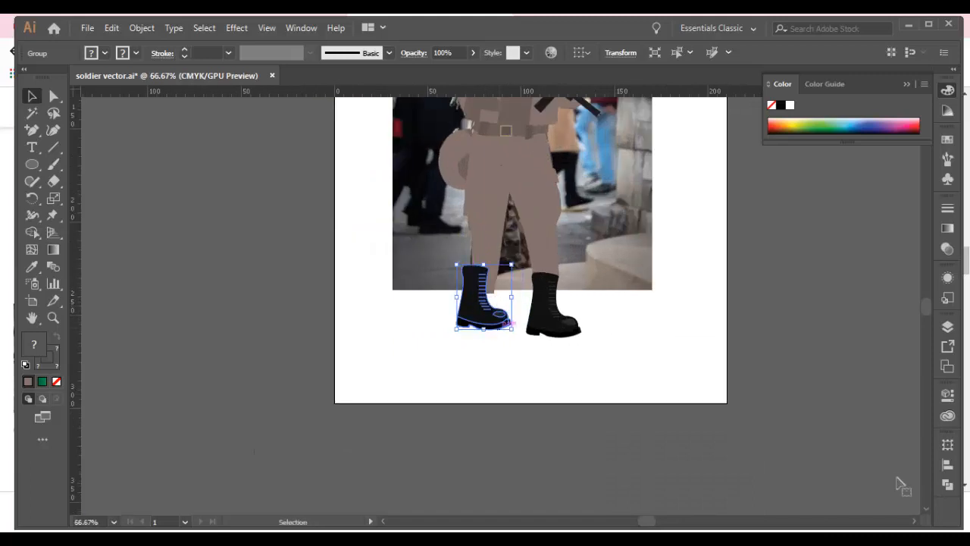
Reshape the lower left trouser leg by moving its hem corners and side anchors so it fits inside the boot.
{"action": "left_click", "coordinate": [491, 254]}
{"action": "key", "text": "ctrl+equal"}
{"action": "key", "text": "ctrl+equal"}
{"action": "key", "text": "ctrl+equal"}
{"action": "scroll", "coordinate": [454, 341], "scroll_direction": "down", "scroll_amount": 4}
{"action": "key", "text": "a"}
{"action": "left_click_drag", "start_coordinate": [416, 361], "coordinate": [380, 362]}
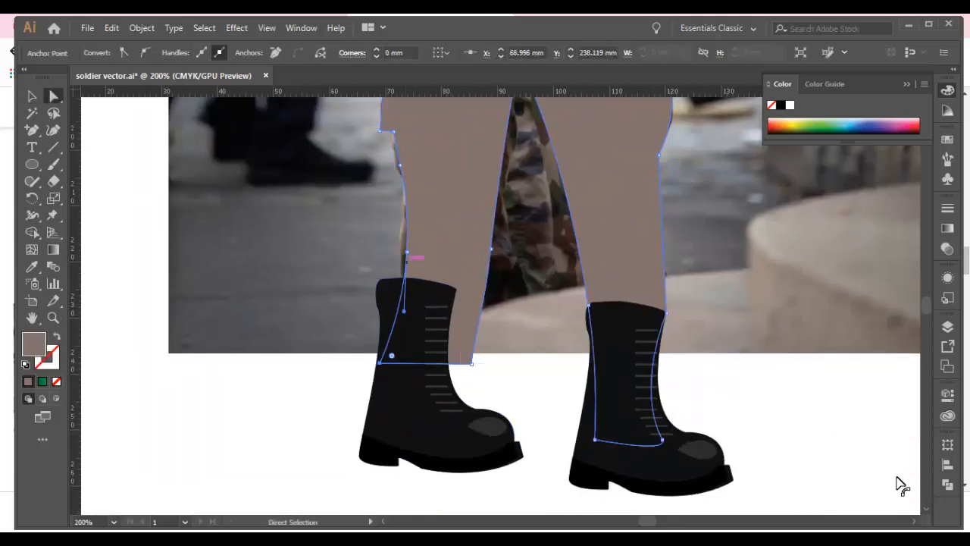
{"action": "left_click_drag", "start_coordinate": [407, 252], "coordinate": [388, 254]}
{"action": "left_click_drag", "start_coordinate": [471, 364], "coordinate": [447, 362]}
{"action": "left_click_drag", "start_coordinate": [491, 250], "coordinate": [468, 244]}
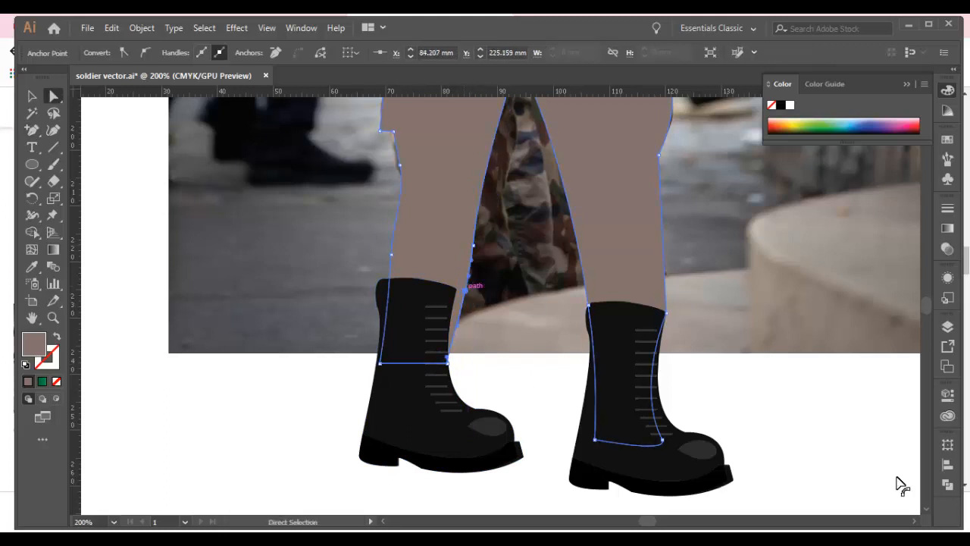
Shift the left trouser leg's inner and outer side anchors to the left so the leg follows the boot's opening.
{"action": "left_click_drag", "start_coordinate": [466, 290], "coordinate": [452, 287]}
{"action": "left_click_drag", "start_coordinate": [474, 245], "coordinate": [469, 245]}
{"action": "left_click_drag", "start_coordinate": [391, 254], "coordinate": [380, 256]}
{"action": "left_click_drag", "start_coordinate": [400, 165], "coordinate": [393, 167]}
{"action": "left_click", "coordinate": [523, 378]}
Unlock the reference photo, move it to the right of the traced figure so the artwork stands free, and deselect it.
{"action": "scroll", "coordinate": [523, 379], "scroll_direction": "up", "scroll_amount": 3}
{"action": "key", "text": "ctrl+minus"}
{"action": "key", "text": "ctrl+minus"}
{"action": "key", "text": "ctrl+minus"}
{"action": "key", "text": "ctrl+minus"}
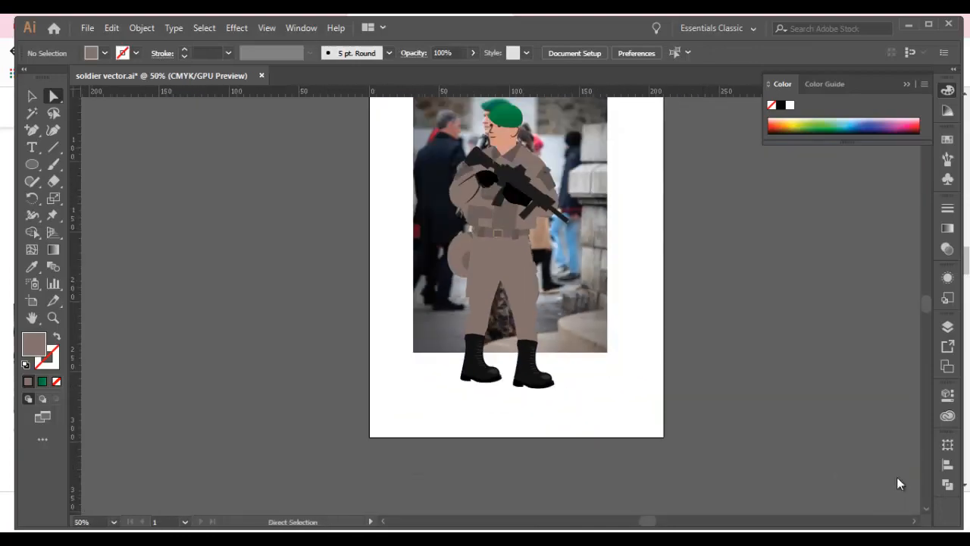
{"action": "key", "text": "ctrl+alt+2"}
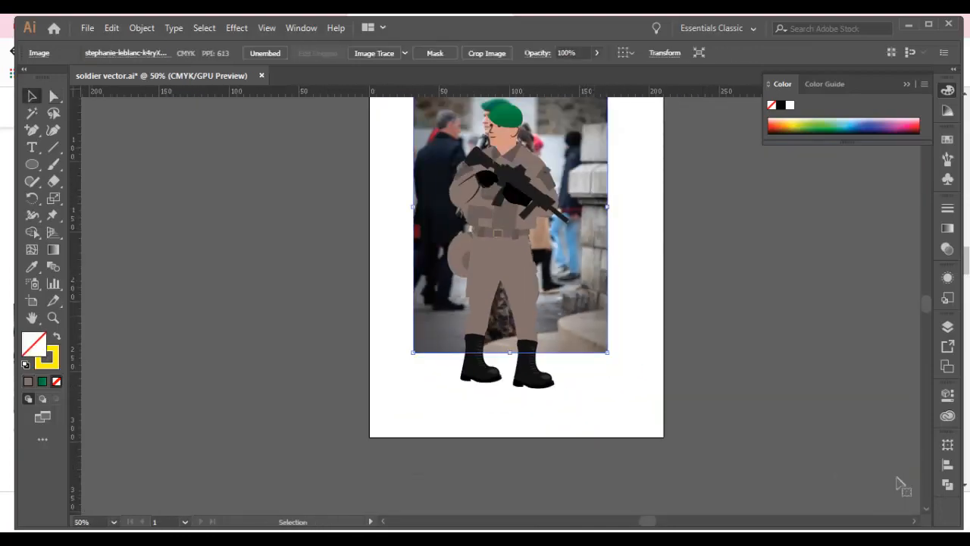
{"action": "key", "text": "ctrl+plus"}
{"action": "key", "text": "ctrl+plus"}
{"action": "key", "text": "ctrl+plus"}
{"action": "key", "text": "ctrl+plus"}
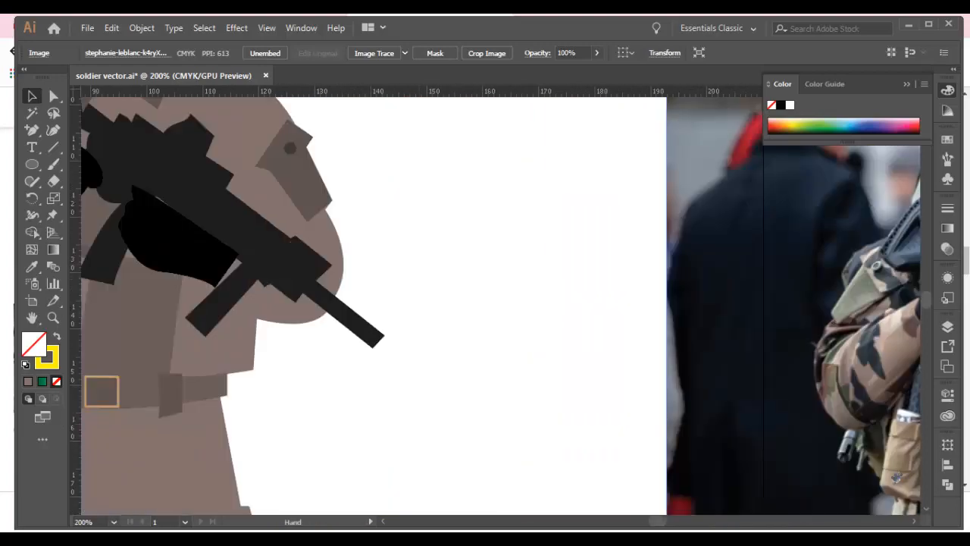
{"action": "mouse_move", "coordinate": [739, 464]}
{"action": "left_mouse_down"}
{"action": "mouse_move", "coordinate": [897, 478]}
{"action": "mouse_move", "coordinate": [511, 424]}
{"action": "left_mouse_up"}
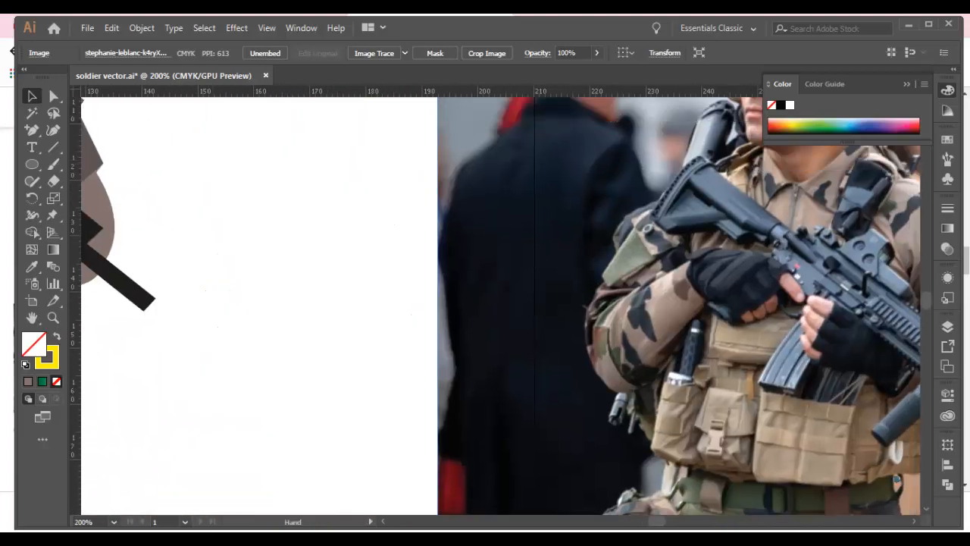
{"action": "mouse_move", "coordinate": [446, 352]}
{"action": "left_mouse_down"}
{"action": "mouse_move", "coordinate": [897, 477]}
{"action": "mouse_move", "coordinate": [836, 367]}
{"action": "left_mouse_up"}
{"action": "key", "text": "ctrl+minus"}
{"action": "key", "text": "ctrl+minus"}
{"action": "key", "text": "plus"}
{"action": "key", "text": "n"}
{"action": "key", "text": "ctrl+shift+a"}
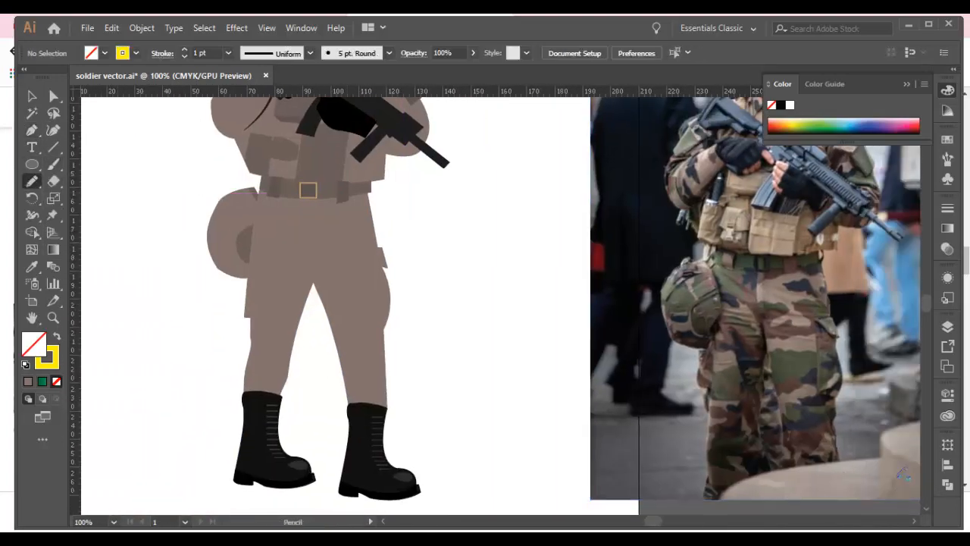
Draw a slightly curved fly line down from the belt buckle on the trousers and give it a dark grey stroke.
{"action": "key", "text": "ctrl+plus"}
{"action": "left_click", "coordinate": [205, 166]}
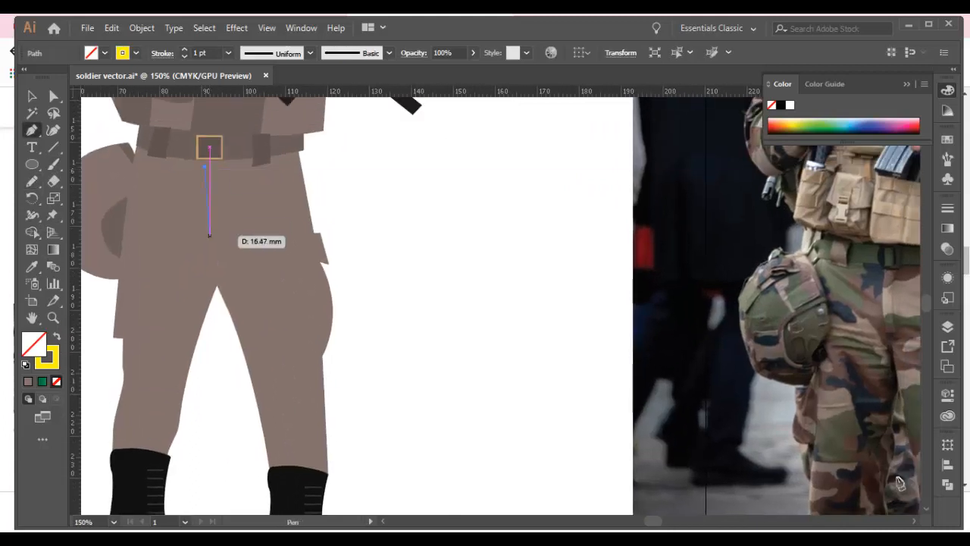
{"action": "left_click_drag", "start_coordinate": [209, 244], "coordinate": [233, 225]}
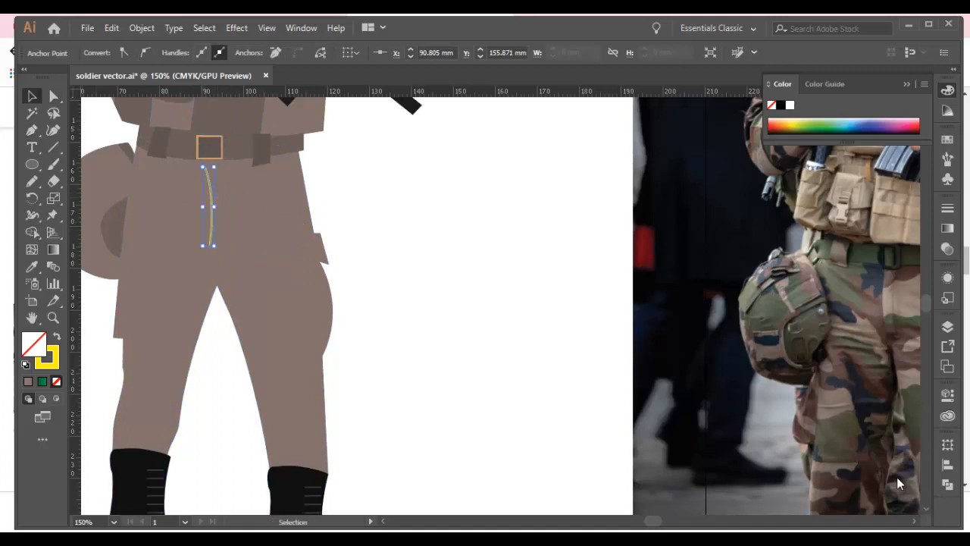
{"action": "double_click", "coordinate": [47, 357]}
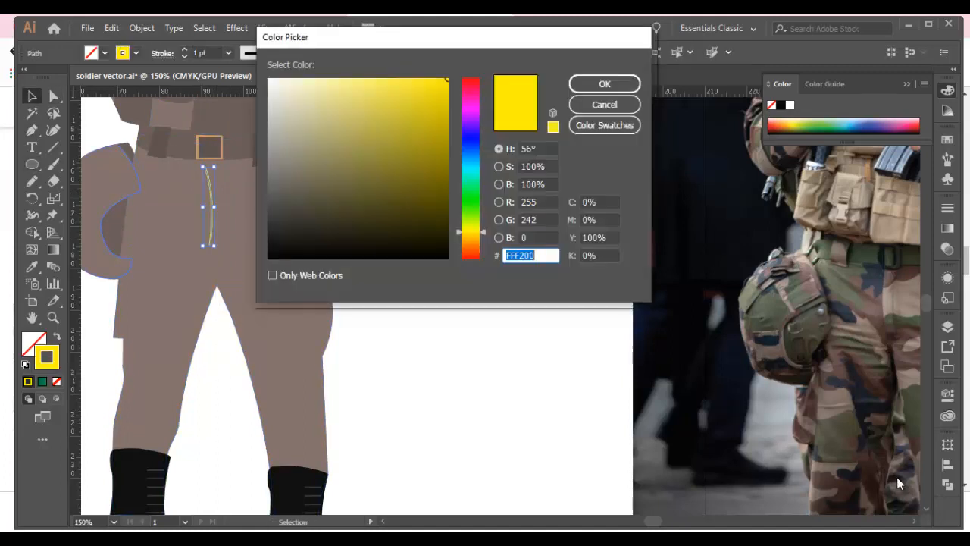
{"action": "left_click", "coordinate": [271, 217]}
{"action": "left_click", "coordinate": [604, 83]}
{"action": "left_click", "coordinate": [439, 227]}
Draw a shorter curved line to the right of the fly line and apply a width profile tapered at both ends to both lines.
{"action": "left_click", "coordinate": [227, 211]}
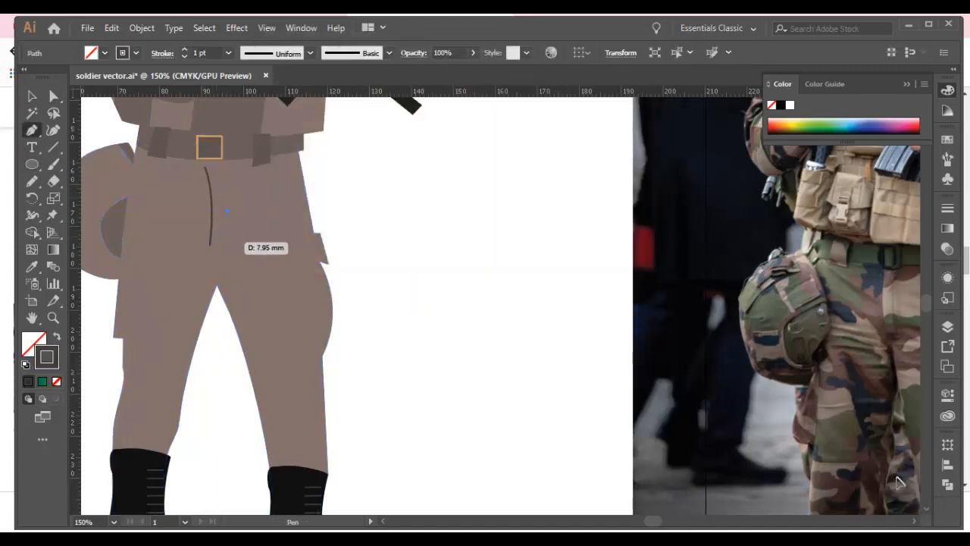
{"action": "left_click_drag", "start_coordinate": [216, 242], "coordinate": [201, 246]}
{"action": "left_click", "coordinate": [32, 96]}
{"action": "left_click", "coordinate": [211, 198], "text": "shift"}
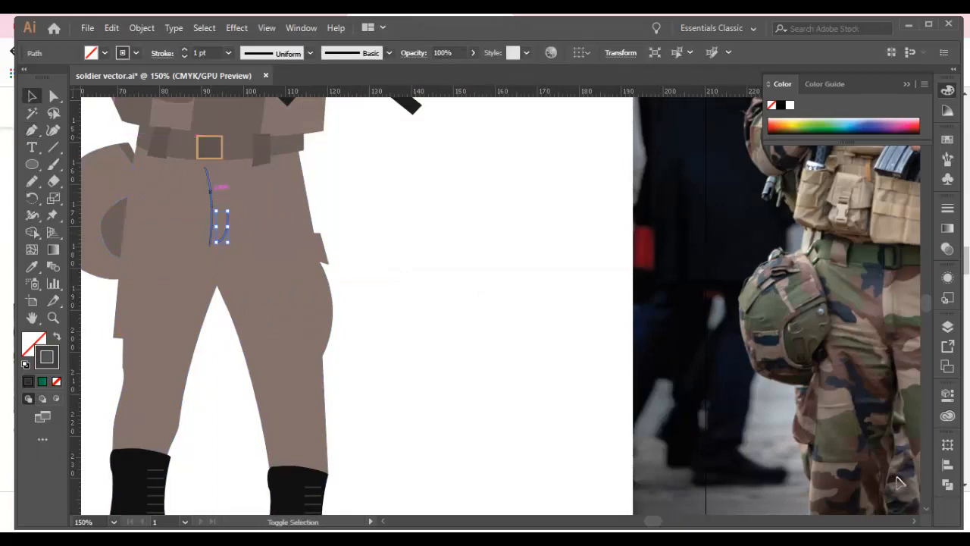
{"action": "left_click", "coordinate": [135, 53]}
{"action": "left_click", "coordinate": [228, 53]}
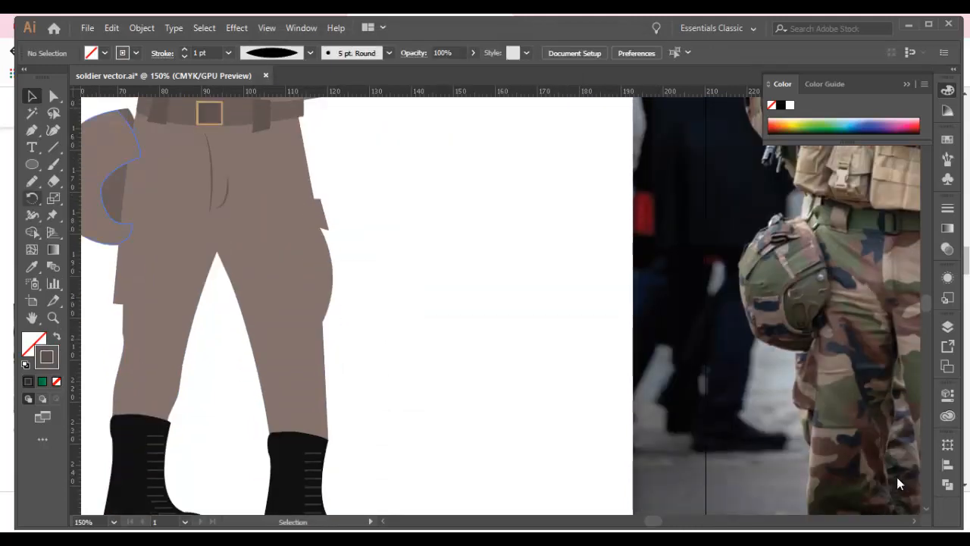
Sketch freehand camouflage patch outlines on the right trouser leg at the inner thigh, the knee and the hip.
{"action": "left_click_drag", "start_coordinate": [896, 479], "coordinate": [848, 425]}
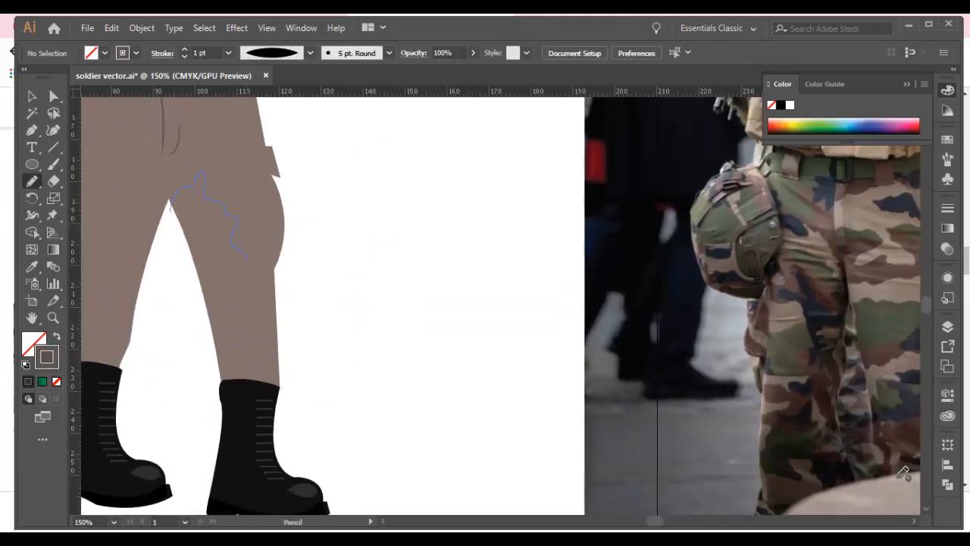
{"action": "left_click_drag", "start_coordinate": [190, 241], "coordinate": [171, 211]}
{"action": "key", "text": "Return"}
{"action": "key", "text": "Return"}
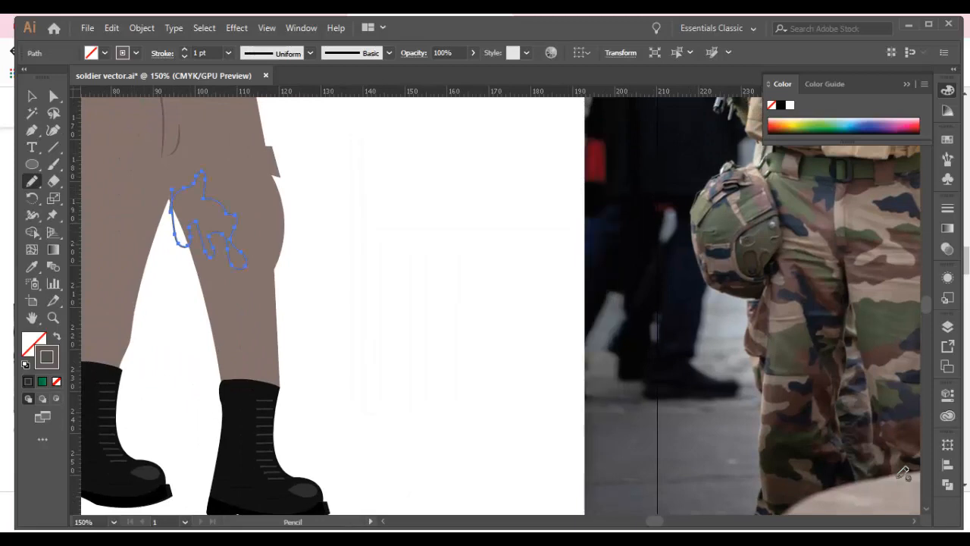
{"action": "left_click_drag", "start_coordinate": [227, 303], "coordinate": [221, 421]}
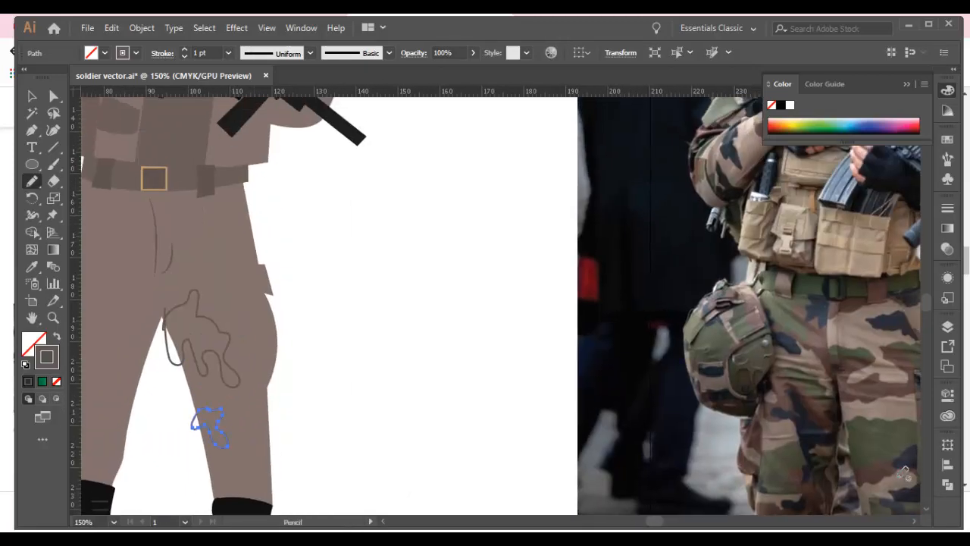
{"action": "mouse_move", "coordinate": [151, 303]}
{"action": "left_mouse_down"}
{"action": "mouse_move", "coordinate": [241, 206]}
{"action": "mouse_move", "coordinate": [279, 216]}
{"action": "left_mouse_up"}
Sketch freehand camouflage patch outlines down the left trouser leg from hip to shin, plus one on the right shin.
{"action": "left_click_drag", "start_coordinate": [198, 165], "coordinate": [216, 201]}
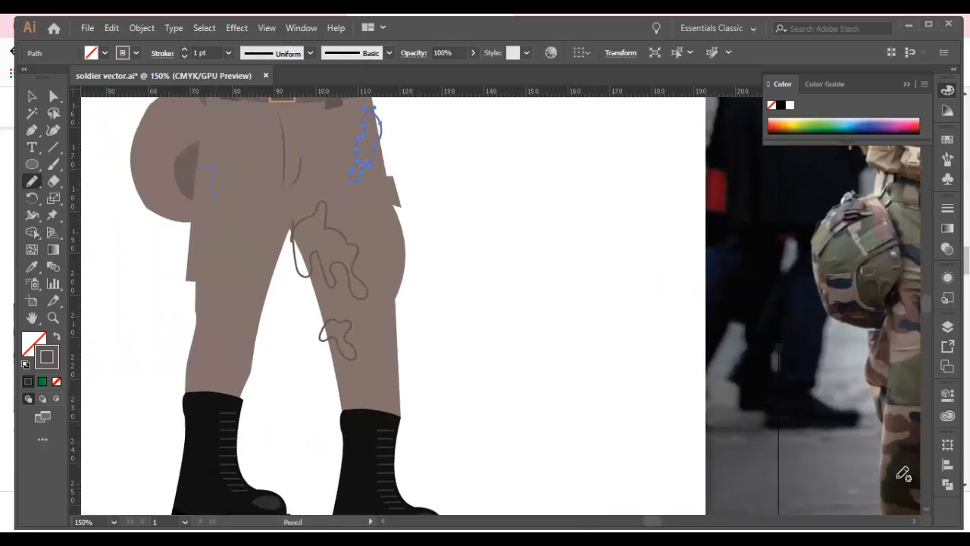
{"action": "left_click_drag", "start_coordinate": [226, 301], "coordinate": [196, 309]}
{"action": "left_click_drag", "start_coordinate": [228, 227], "coordinate": [220, 348]}
{"action": "left_click_drag", "start_coordinate": [200, 223], "coordinate": [226, 236]}
{"action": "scroll", "coordinate": [901, 474], "scroll_direction": "down", "scroll_amount": 2}
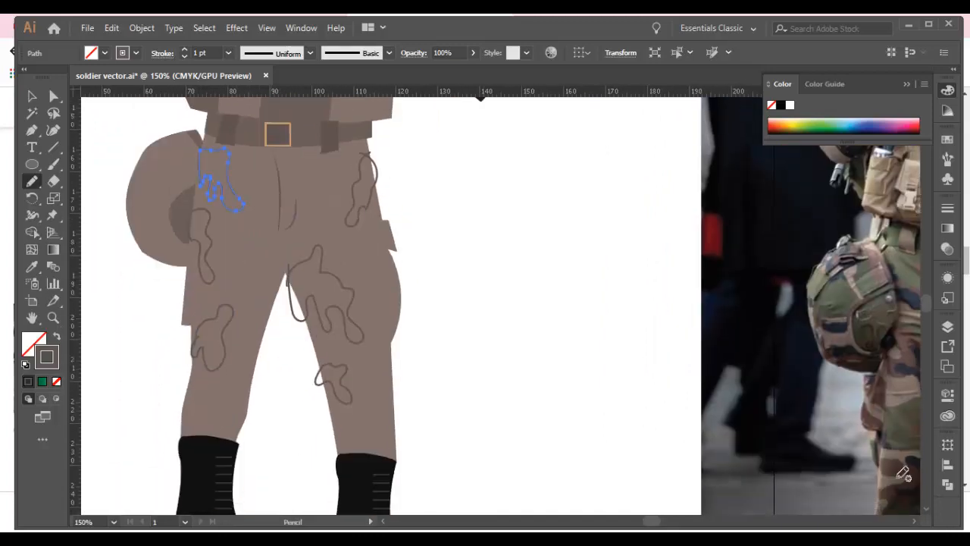
{"action": "scroll", "coordinate": [903, 474], "scroll_direction": "down", "scroll_amount": 3}
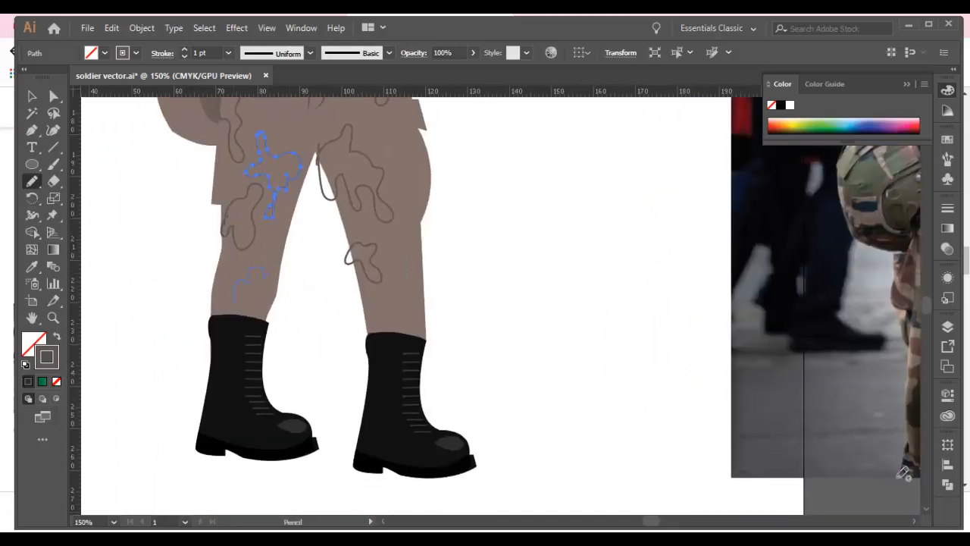
{"action": "scroll", "coordinate": [902, 473], "scroll_direction": "right", "scroll_amount": 2}
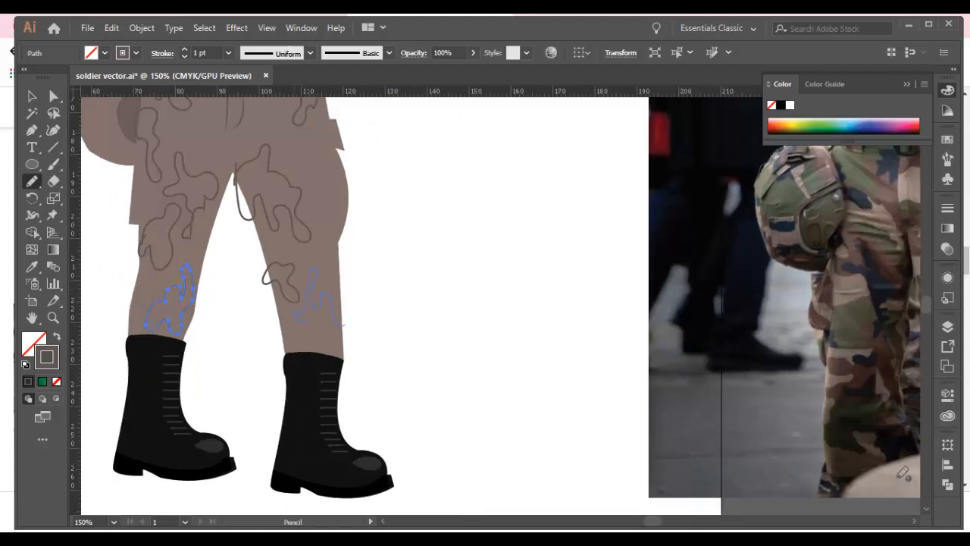
Trim the two camouflage outlines that overhang the right leg's inner edge to the trousers with the Shape Builder.
{"action": "key", "text": "v"}
{"action": "left_click", "coordinate": [281, 284], "text": "shift"}
{"action": "left_click", "coordinate": [383, 284]}
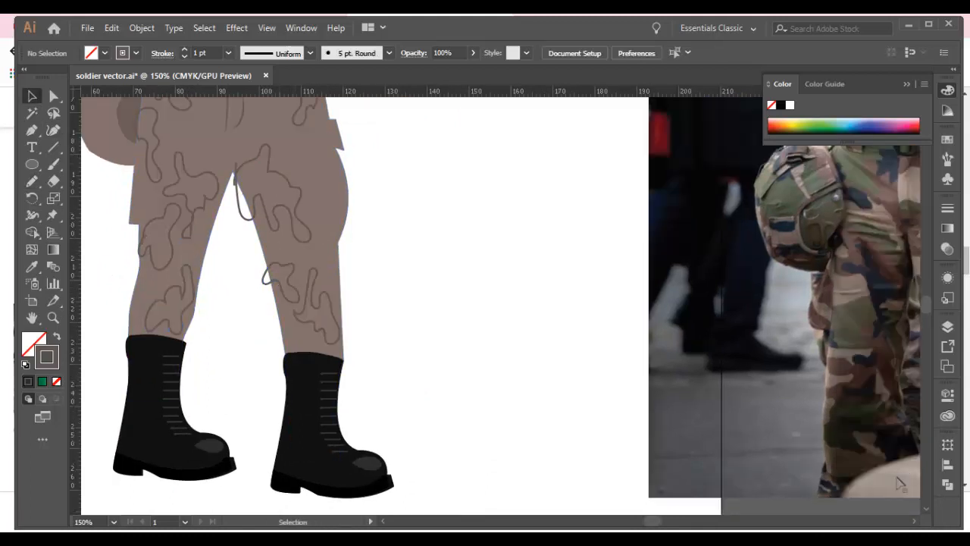
{"action": "left_click", "coordinate": [291, 220]}
{"action": "left_click", "coordinate": [292, 264], "text": "shift"}
{"action": "left_click", "coordinate": [316, 257], "text": "shift"}
{"action": "key", "text": "shift+m"}
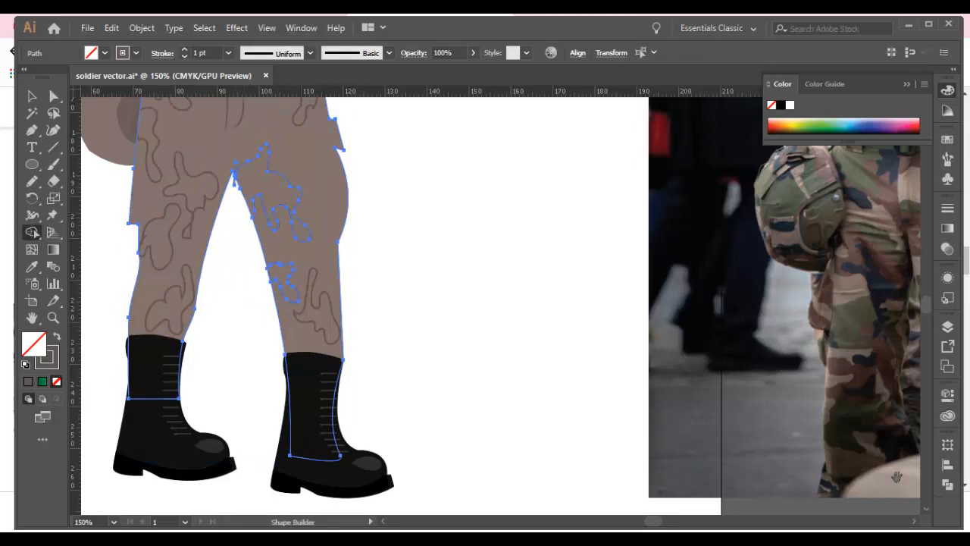
{"action": "left_click_drag", "start_coordinate": [315, 174], "coordinate": [297, 297]}
{"action": "key", "text": "v"}
{"action": "left_click", "coordinate": [383, 250]}
Move the right hip's camouflage outline inside the trousers and join its two open end anchors at the top.
{"action": "left_click", "coordinate": [306, 193]}
{"action": "left_click", "coordinate": [261, 220]}
{"action": "key", "text": "shift+m"}
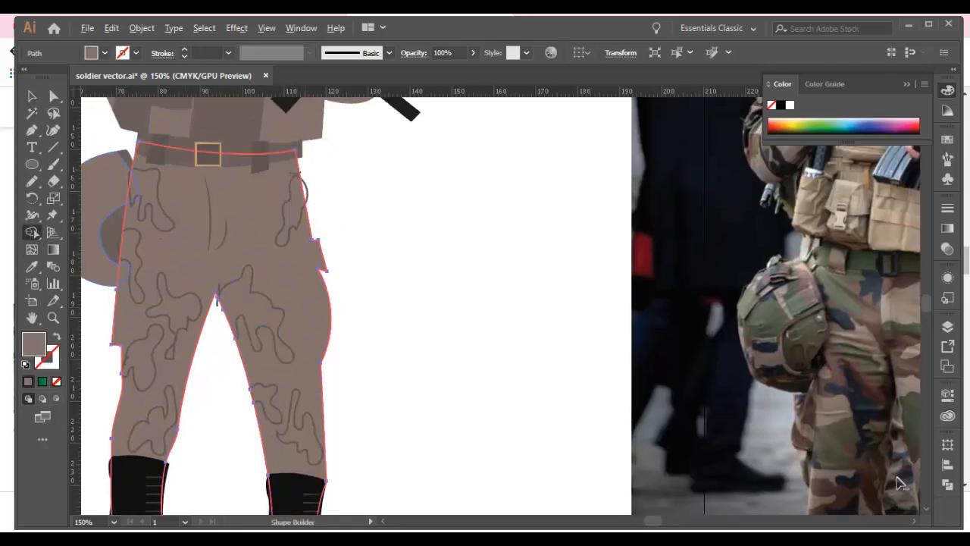
{"action": "key", "text": "v"}
{"action": "left_click_drag", "start_coordinate": [307, 191], "coordinate": [296, 200]}
{"action": "key", "text": "a"}
{"action": "key", "text": "ctrl+plus"}
{"action": "key", "text": "ctrl+plus"}
{"action": "key", "text": "ctrl+plus"}
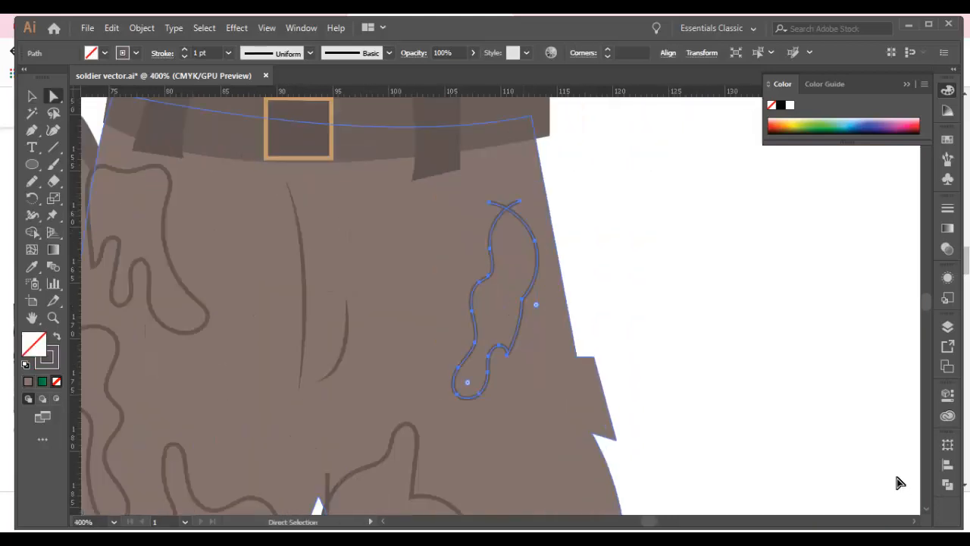
{"action": "left_click_drag", "start_coordinate": [519, 201], "coordinate": [489, 203]}
{"action": "key", "text": "Return"}
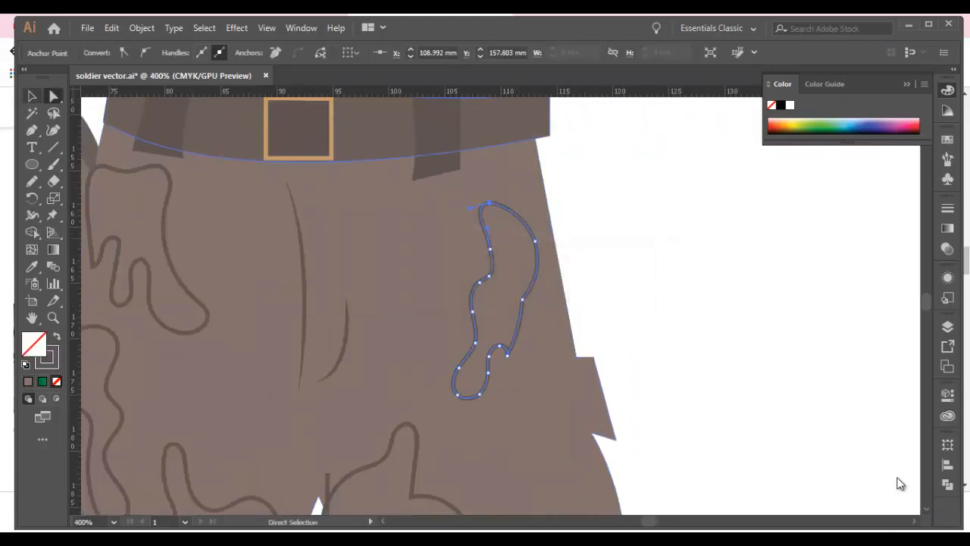
Draw a small square beside the trousers, place a second one next to it, and fill them with camouflage green sampled from the photo.
{"action": "key", "text": "v"}
{"action": "key", "text": "ctrl+minus"}
{"action": "key", "text": "ctrl+minus"}
{"action": "key", "text": "ctrl+minus"}
{"action": "left_click", "coordinate": [607, 264]}
{"action": "key", "text": "l"}
{"action": "left_click_drag", "start_coordinate": [607, 263], "coordinate": [376, 198]}
{"action": "key", "text": "m"}
{"action": "key", "text": "v"}
{"action": "key", "text": "i"}
{"action": "left_click", "coordinate": [899, 475]}
{"action": "key", "text": "v"}
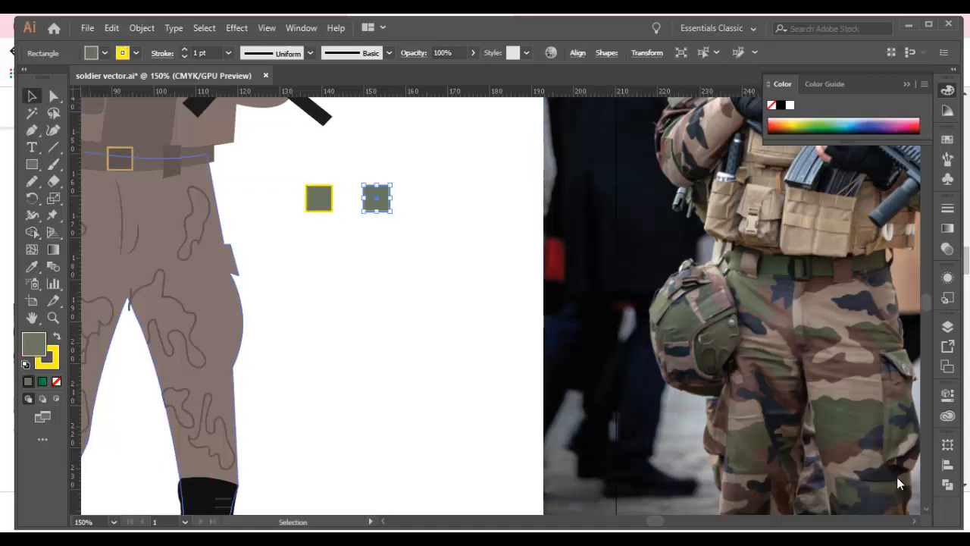
Fill the second swatch square with navy sampled from the photo's camouflage and remove the yellow outline from both squares.
{"action": "key", "text": "i"}
{"action": "left_click", "coordinate": [897, 477]}
{"action": "key", "text": "v"}
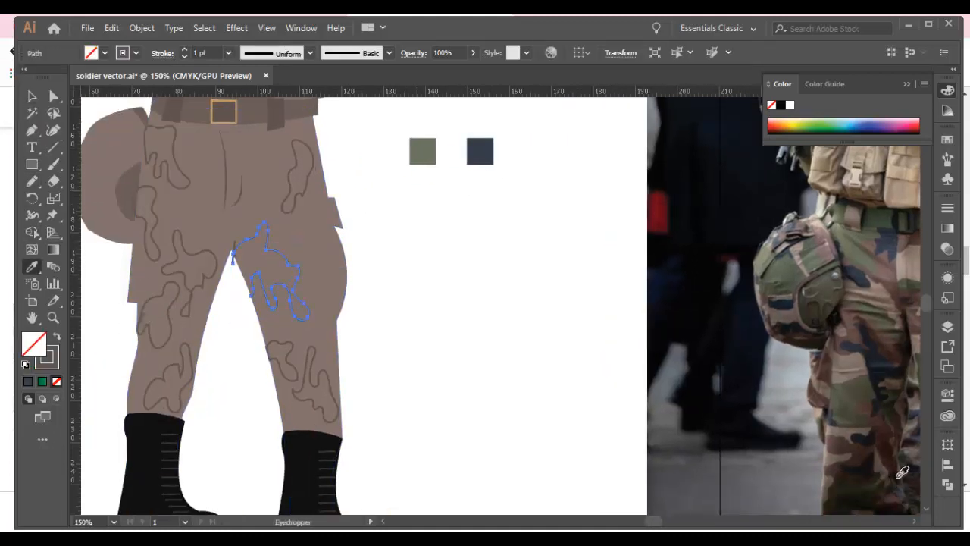
Fill the camouflage patch on the right leg's inner thigh with the green swatch colour, without an outline.
{"action": "left_click", "coordinate": [902, 471]}
{"action": "key", "text": "v"}
{"action": "left_click", "coordinate": [899, 481]}
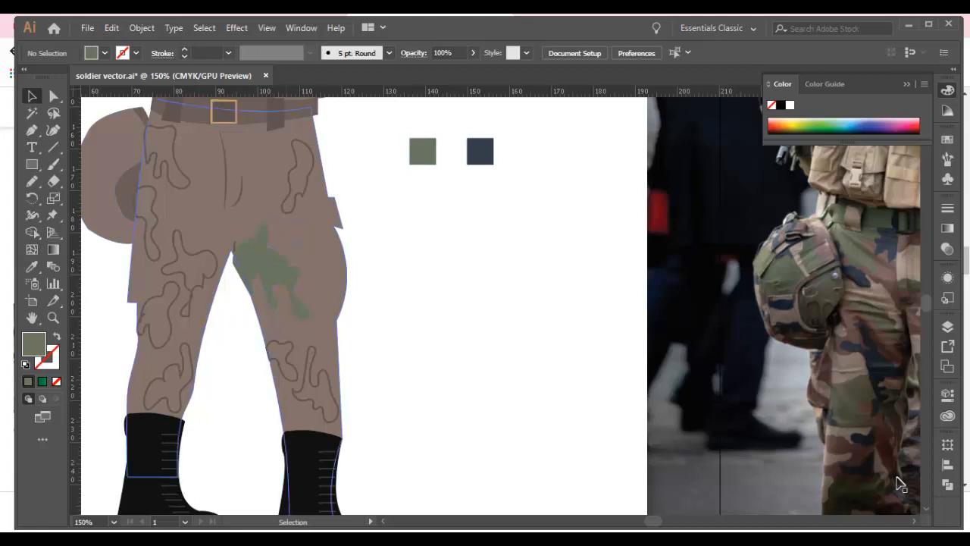
Fill the camouflage patches on the right hip, the outer left thigh and the left shin with the navy swatch colour.
{"action": "left_click", "coordinate": [296, 176]}
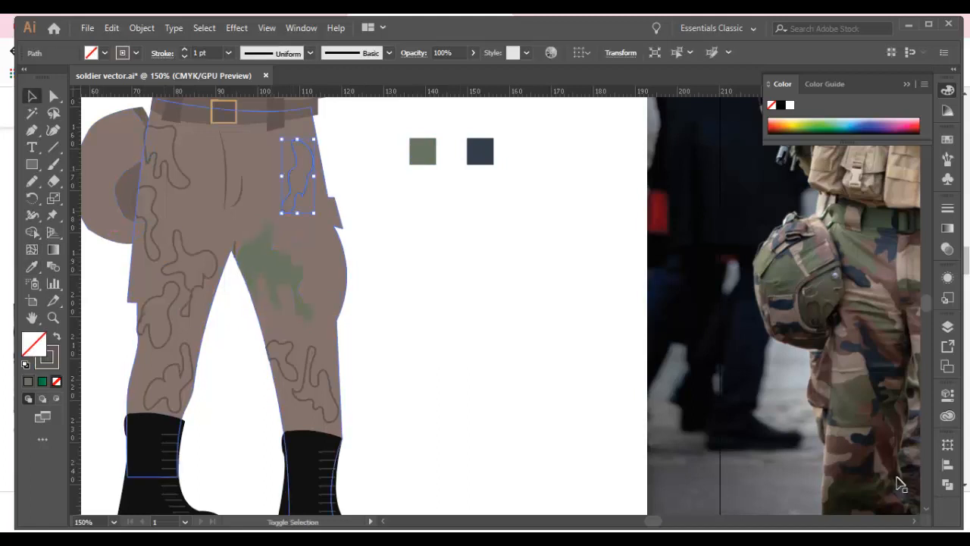
{"action": "left_click", "coordinate": [147, 219], "text": "shift"}
{"action": "left_click", "coordinate": [177, 378], "text": "shift"}
{"action": "key", "text": "i"}
{"action": "left_click", "coordinate": [479, 151]}
{"action": "key", "text": "v"}
Fill the camouflage patches on the right shin, the left hip and the left knee with the green swatch colour.
{"action": "left_click", "coordinate": [307, 372]}
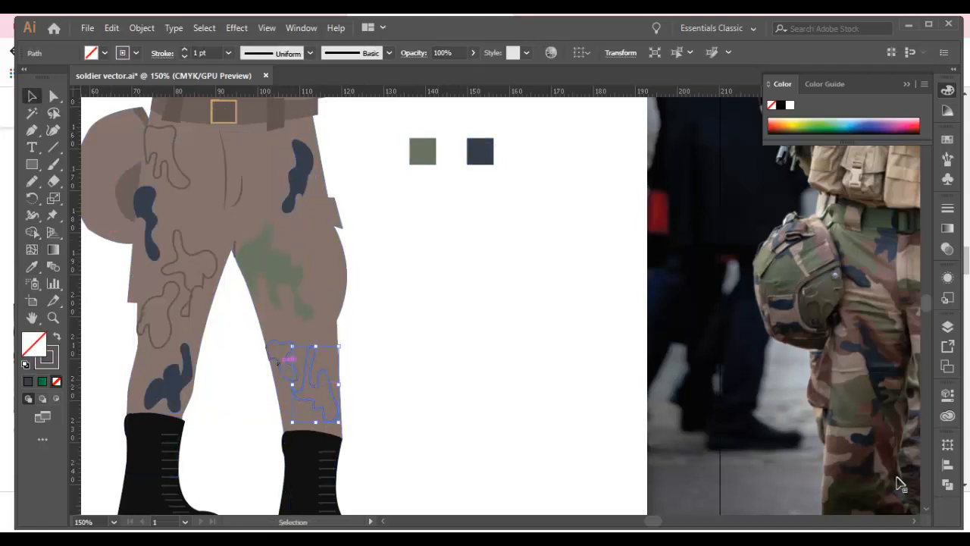
{"action": "left_click", "coordinate": [176, 165], "text": "shift"}
{"action": "left_click", "coordinate": [169, 317], "text": "shift"}
{"action": "key", "text": "i"}
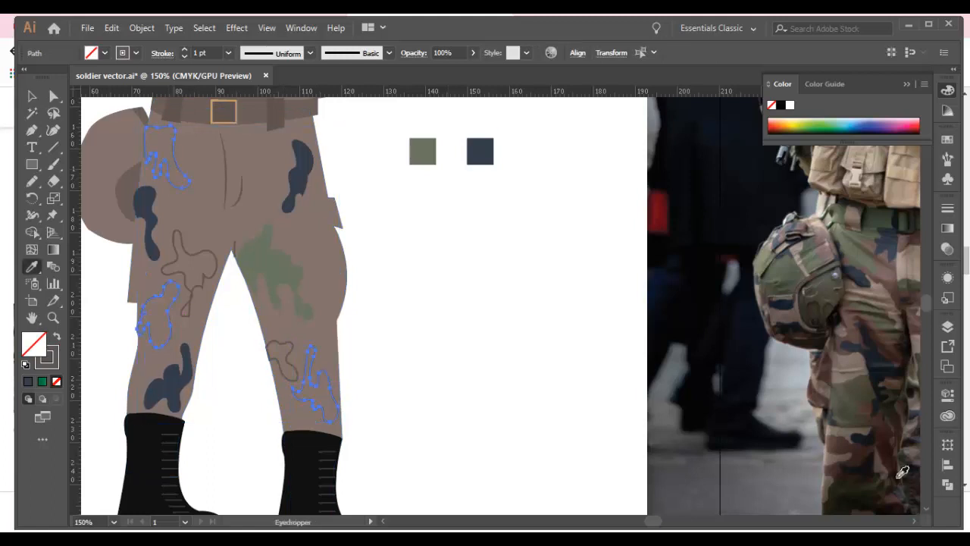
{"action": "left_click", "coordinate": [423, 151]}
{"action": "key", "text": "v"}
Fill the remaining camouflage patches on the left inner thigh and below the right knee with the navy swatch colour.
{"action": "left_click", "coordinate": [200, 286]}
{"action": "key", "text": "i"}
{"action": "left_click", "coordinate": [480, 151]}
{"action": "key", "text": "v"}
{"action": "left_click", "coordinate": [394, 266]}
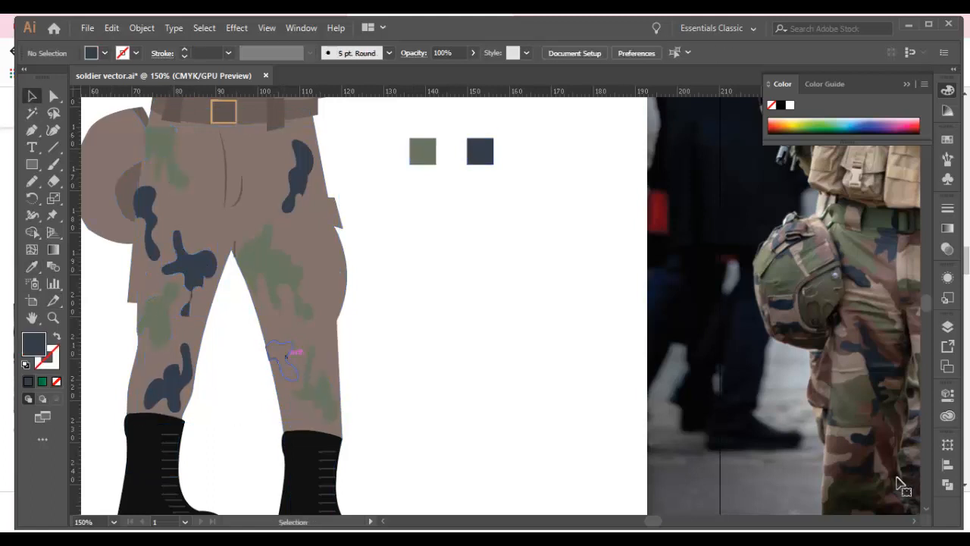
{"action": "left_click", "coordinate": [282, 353]}
{"action": "key", "text": "i"}
{"action": "left_click", "coordinate": [480, 152]}
{"action": "left_click", "coordinate": [455, 155]}
{"action": "left_click", "coordinate": [479, 151]}
Draw a vertical seam line along the outer side of the right thigh and copy the fly line's tapered dark stroke onto it.
{"action": "scroll", "coordinate": [364, 227], "scroll_direction": "up", "scroll_amount": 2}
{"action": "key", "text": "n"}
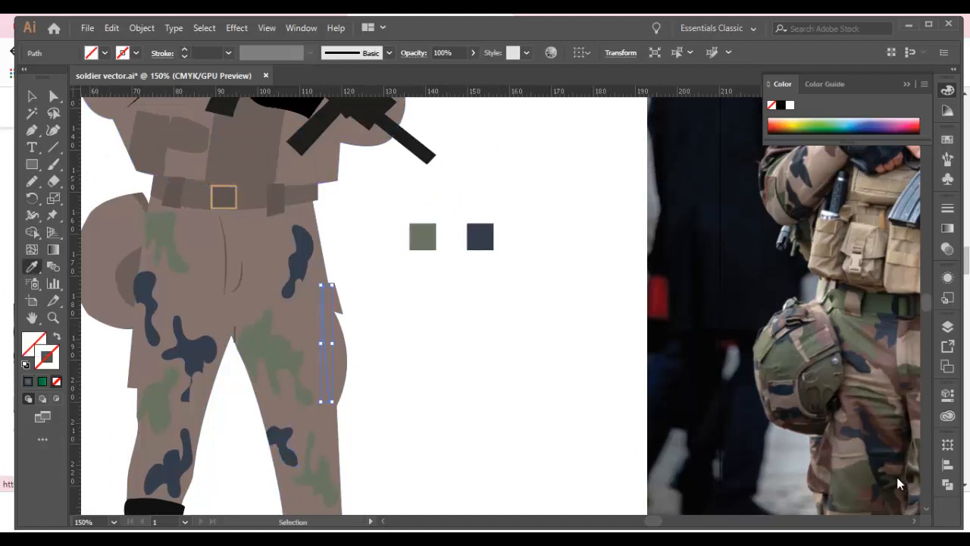
{"action": "left_click", "coordinate": [225, 259]}
{"action": "key", "text": "v"}
{"action": "left_click", "coordinate": [900, 482]}
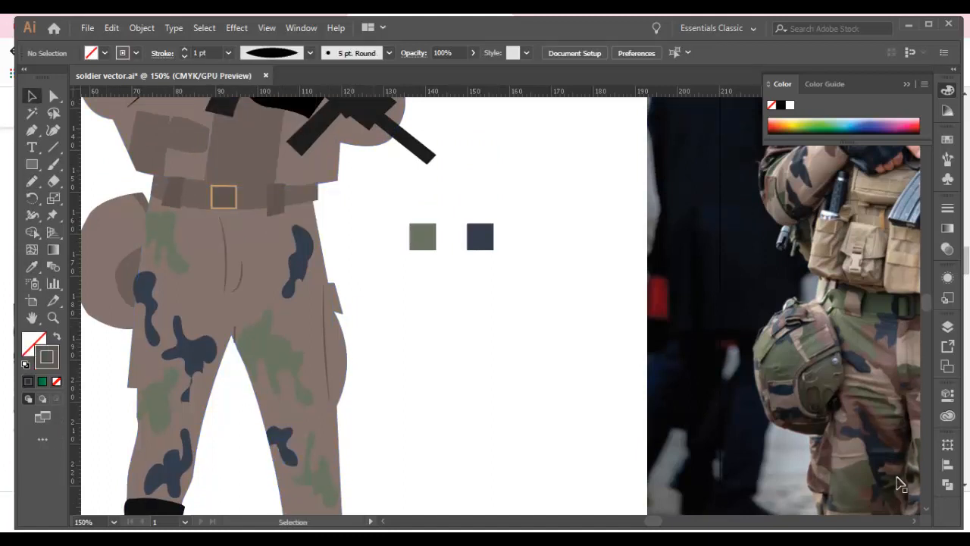
Draw a small button on the right thigh's pocket flap and fill it with dark brown.
{"action": "left_click_drag", "start_coordinate": [328, 291], "coordinate": [337, 300]}
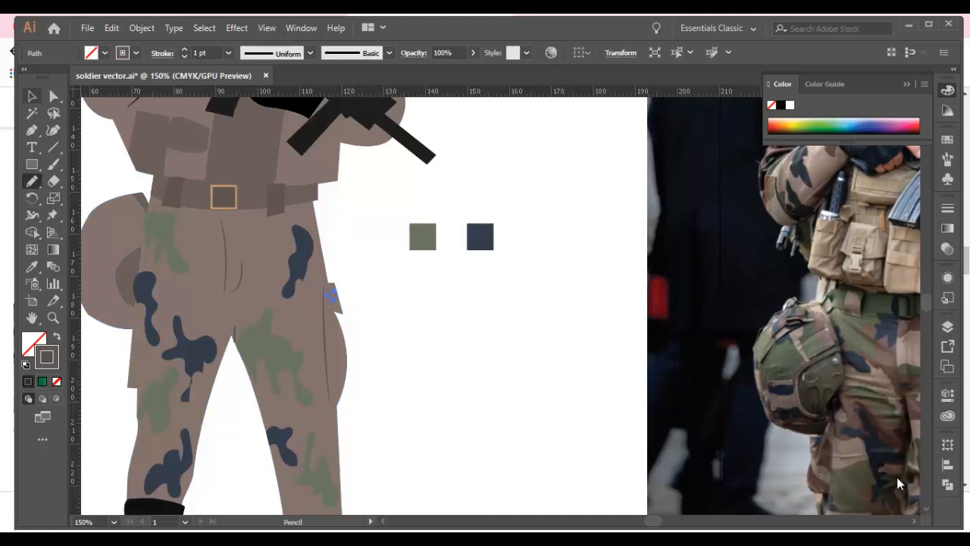
{"action": "key", "text": "v"}
{"action": "left_click", "coordinate": [105, 53]}
{"action": "left_click", "coordinate": [78, 97]}
{"action": "left_click", "coordinate": [425, 318]}
Draw several wavy camouflage patch outlines over the round helmet hanging at the left hip.
{"action": "scroll", "coordinate": [165, 265], "scroll_direction": "down", "scroll_amount": 2}
{"action": "scroll", "coordinate": [165, 266], "scroll_direction": "up", "scroll_amount": 3}
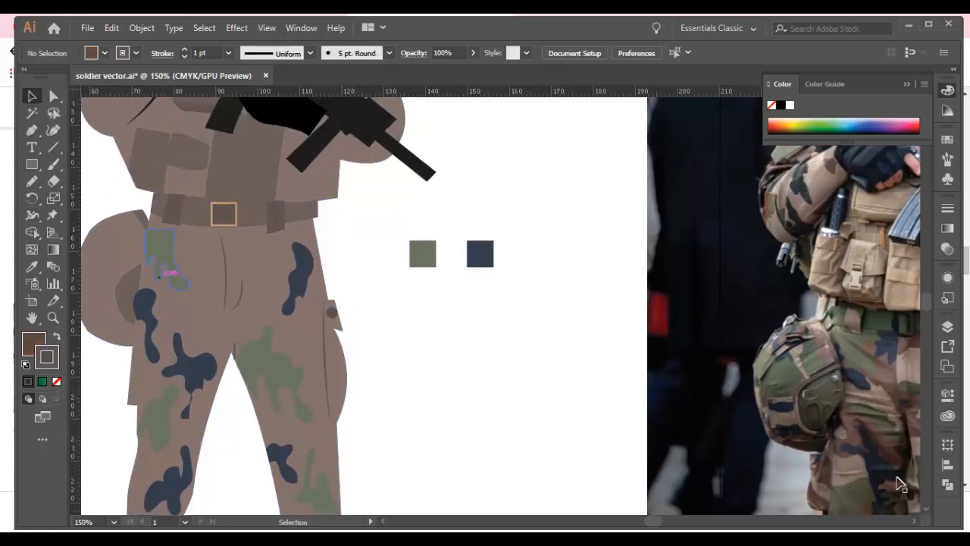
{"action": "left_click_drag", "start_coordinate": [165, 268], "coordinate": [248, 244]}
{"action": "left_click_drag", "start_coordinate": [196, 197], "coordinate": [179, 236]}
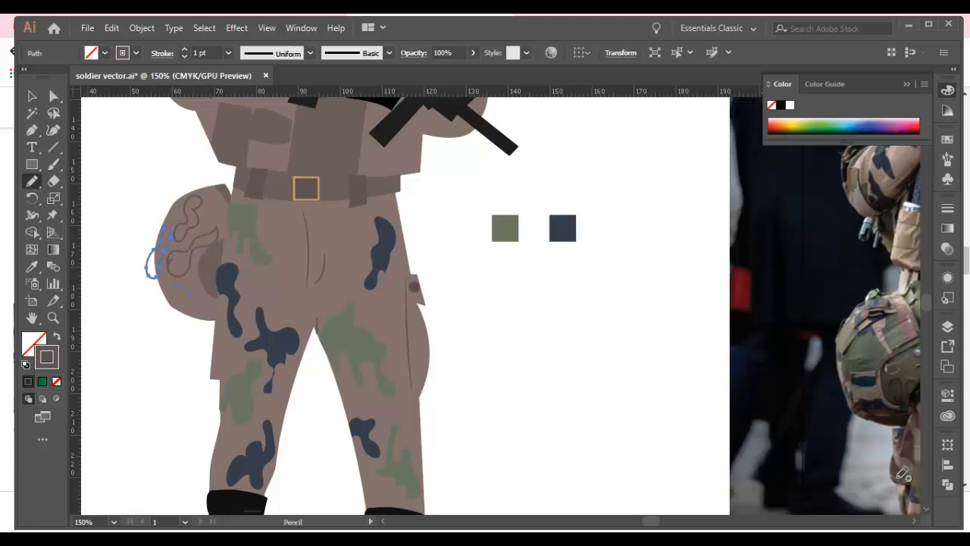
Trim the camouflage outlines that overhang the helmet's outer edge using the Shape Builder tool.
{"action": "left_click", "coordinate": [168, 214], "text": "shift"}
{"action": "left_click", "coordinate": [153, 250], "text": "shift"}
{"action": "key", "text": "shift+m"}
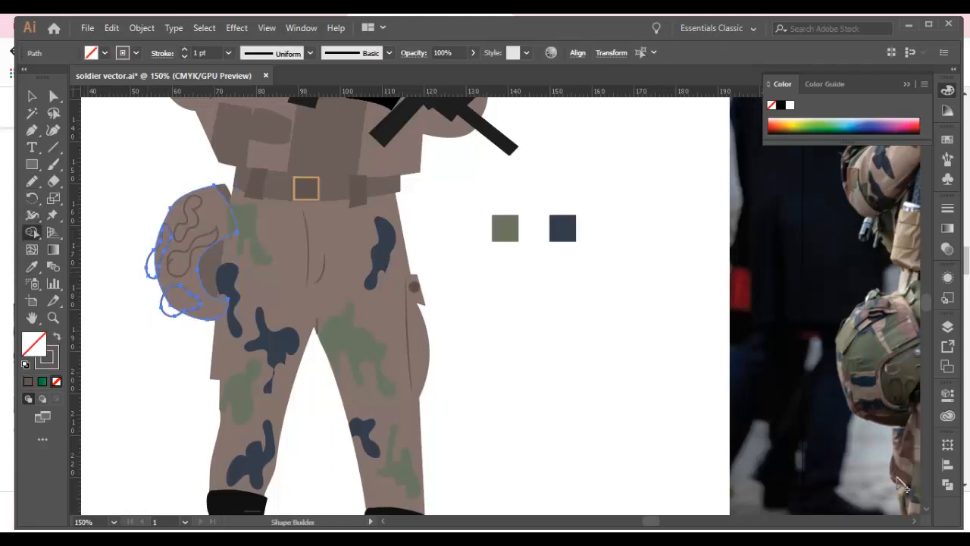
{"action": "left_click", "coordinate": [151, 265], "text": "alt"}
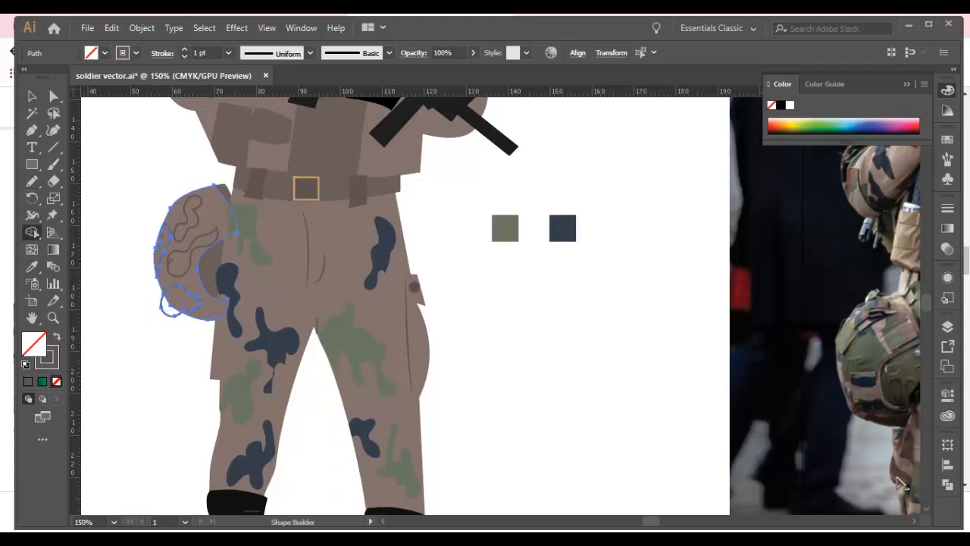
Fill the helmet's upper and lower camouflage patches with the green swatch colour.
{"action": "key", "text": "v"}
{"action": "left_click", "coordinate": [135, 273]}
{"action": "left_click", "coordinate": [193, 294]}
{"action": "left_click", "coordinate": [199, 221], "text": "shift"}
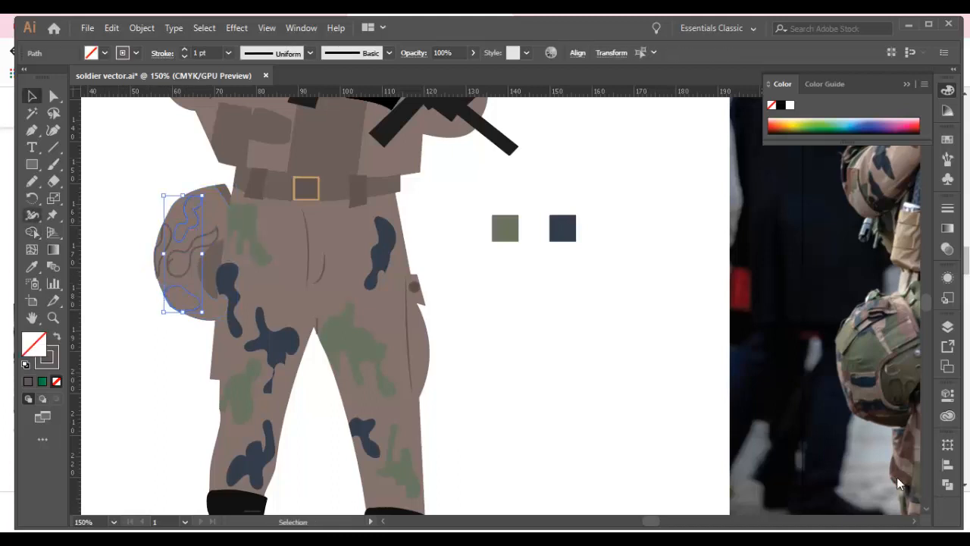
{"action": "left_click", "coordinate": [506, 228]}
{"action": "key", "text": "v"}
{"action": "left_click", "coordinate": [135, 265]}
Fill the helmet's central and outer-edge camouflage patches with the navy swatch colour.
{"action": "left_click", "coordinate": [191, 248]}
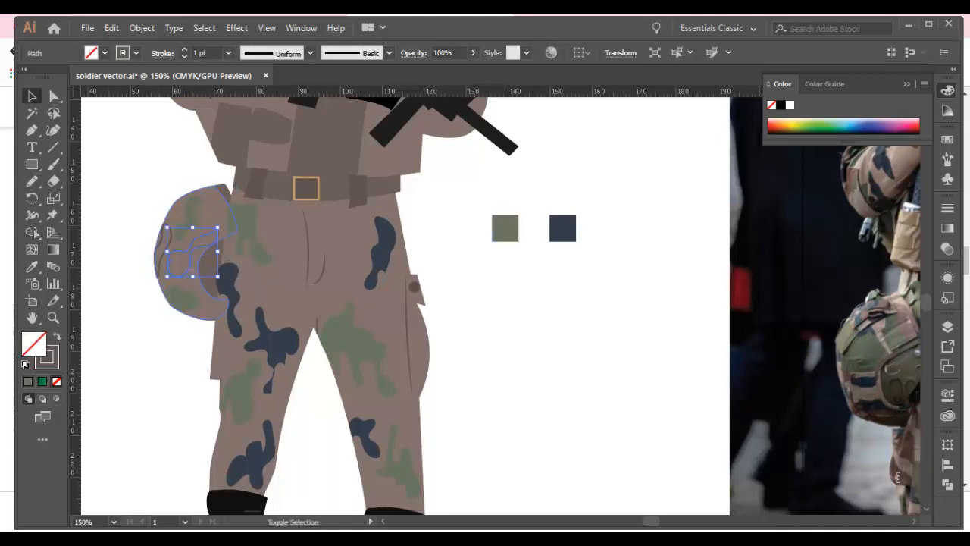
{"action": "left_click", "coordinate": [562, 228]}
{"action": "key", "text": "v"}
{"action": "key", "text": "ctrl+minus"}
{"action": "key", "text": "ctrl+minus"}
{"action": "key", "text": "ctrl+minus"}
{"action": "left_click_drag", "start_coordinate": [691, 336], "coordinate": [507, 307]}
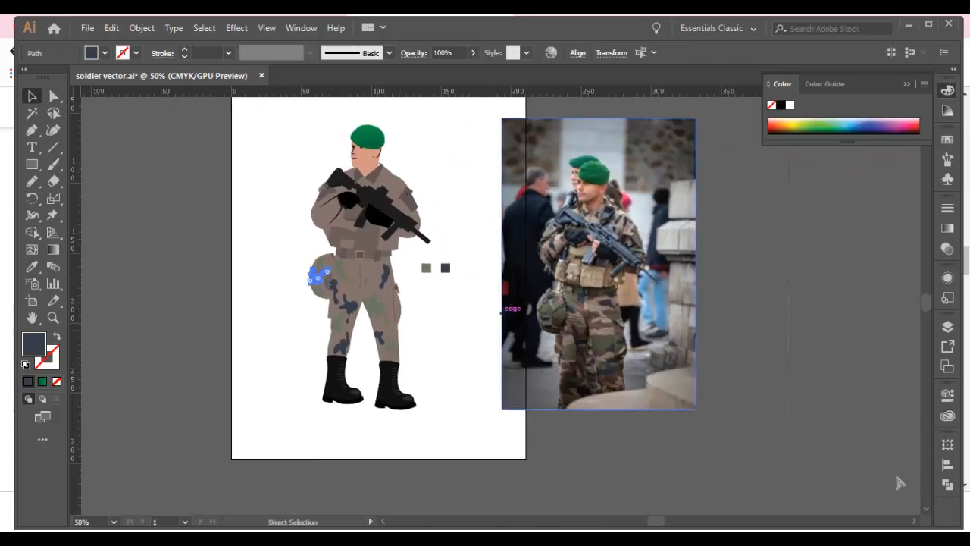
Change the fill of all navy camouflage patches on the trousers to a slightly lighter, greyer navy.
{"action": "key", "text": "ctrl+equal"}
{"action": "key", "text": "ctrl+equal"}
{"action": "key", "text": "ctrl+equal"}
{"action": "left_click_drag", "start_coordinate": [698, 307], "coordinate": [277, 189]}
{"action": "left_click", "coordinate": [345, 184]}
{"action": "left_click", "coordinate": [276, 182]}
{"action": "left_click", "coordinate": [169, 285], "text": "shift"}
{"action": "left_click", "coordinate": [121, 227], "text": "shift"}
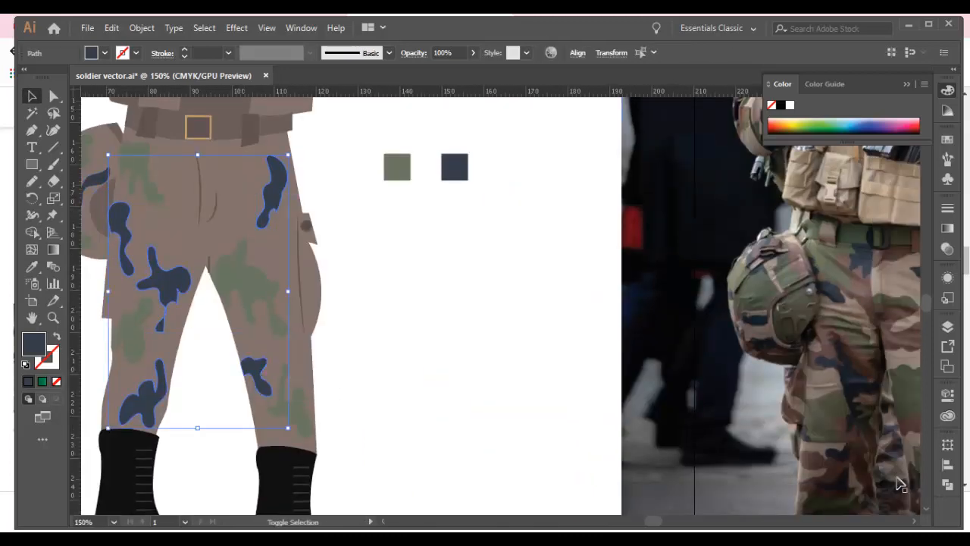
{"action": "double_click", "coordinate": [34, 344]}
{"action": "left_click", "coordinate": [308, 195]}
{"action": "left_click", "coordinate": [604, 84]}
{"action": "left_click", "coordinate": [455, 288]}
{"action": "left_click_drag", "start_coordinate": [303, 227], "coordinate": [482, 297]}
Copy the trouser patches' lighter navy fill onto the helmet's two navy patches.
{"action": "left_click", "coordinate": [248, 269]}
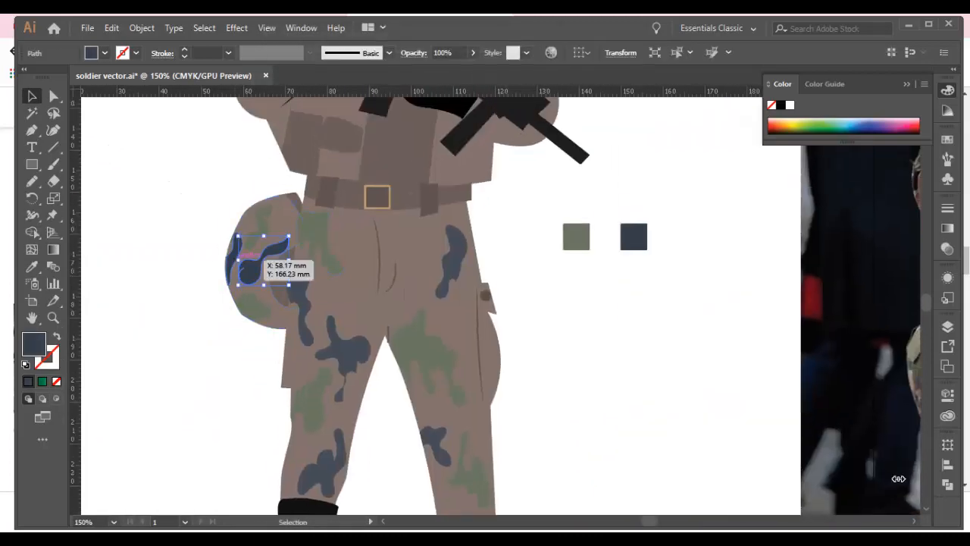
{"action": "left_click", "coordinate": [232, 262], "text": "shift"}
{"action": "key", "text": "i"}
{"action": "left_click", "coordinate": [303, 314]}
{"action": "key", "text": "v"}
{"action": "left_click", "coordinate": [167, 266]}
Draw a wavy camouflage patch beside the navy patch on the right hip and fill it with green.
{"action": "left_click_drag", "start_coordinate": [379, 265], "coordinate": [286, 341]}
{"action": "key", "text": "n"}
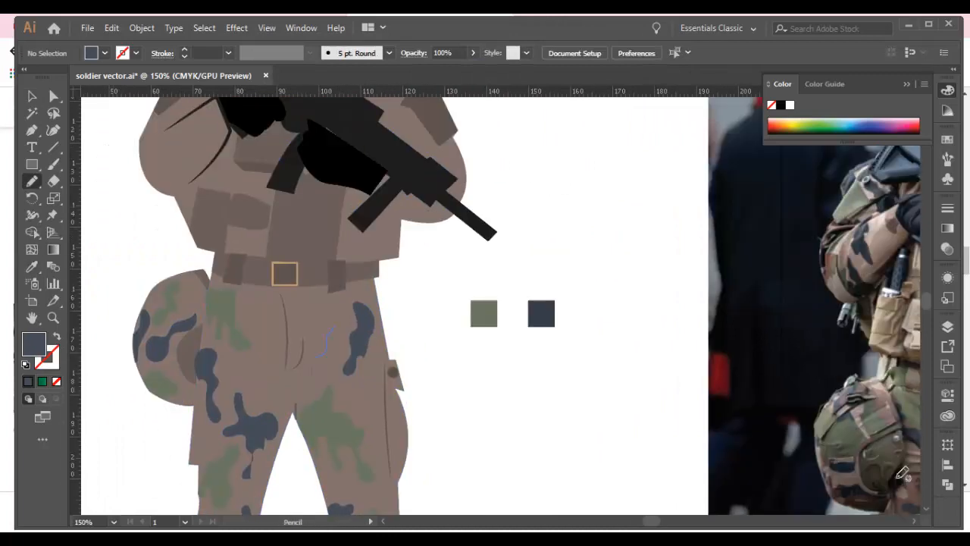
{"action": "left_click_drag", "start_coordinate": [343, 370], "coordinate": [346, 371]}
{"action": "key", "text": "v"}
{"action": "left_click", "coordinate": [455, 364]}
Draw a curved armhole seam line on the right shoulder and give it the existing creases' dark tapered stroke.
{"action": "mouse_move", "coordinate": [455, 341]}
{"action": "left_mouse_down"}
{"action": "mouse_move", "coordinate": [444, 141]}
{"action": "mouse_move", "coordinate": [439, 485]}
{"action": "left_mouse_up"}
{"action": "key", "text": "n"}
{"action": "mouse_move", "coordinate": [379, 303]}
{"action": "left_mouse_down"}
{"action": "mouse_move", "coordinate": [283, 286]}
{"action": "mouse_move", "coordinate": [268, 313]}
{"action": "left_mouse_up"}
{"action": "left_click_drag", "start_coordinate": [255, 189], "coordinate": [255, 251]}
{"action": "key", "text": "v"}
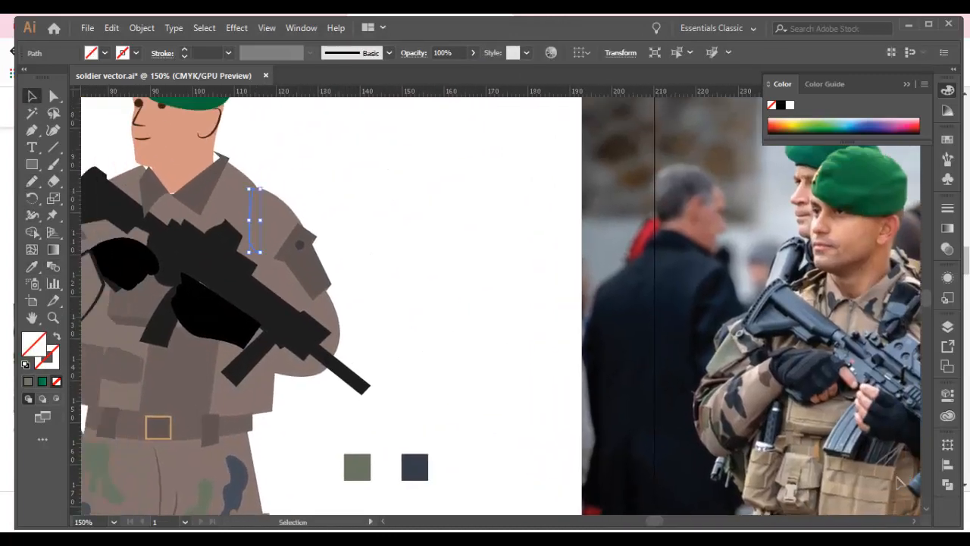
{"action": "left_click", "coordinate": [901, 472]}
{"action": "key", "text": "v"}
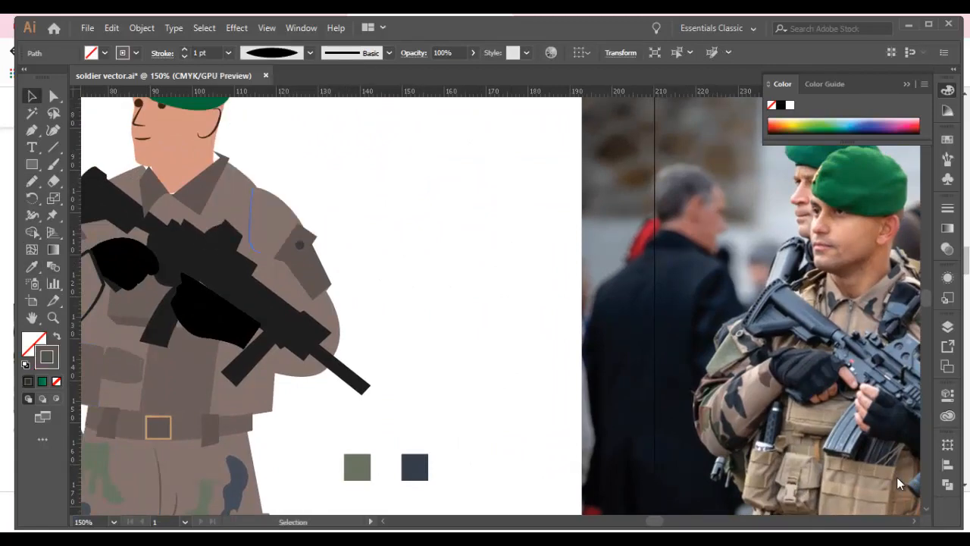
{"action": "left_click", "coordinate": [378, 303]}
Draw camouflage patch outlines on the chest beside the right collar and on the right arm above the rifle.
{"action": "mouse_move", "coordinate": [379, 303]}
{"action": "left_mouse_down"}
{"action": "mouse_move", "coordinate": [549, 317]}
{"action": "mouse_move", "coordinate": [503, 277]}
{"action": "left_mouse_up"}
{"action": "left_click_drag", "start_coordinate": [354, 148], "coordinate": [348, 187]}
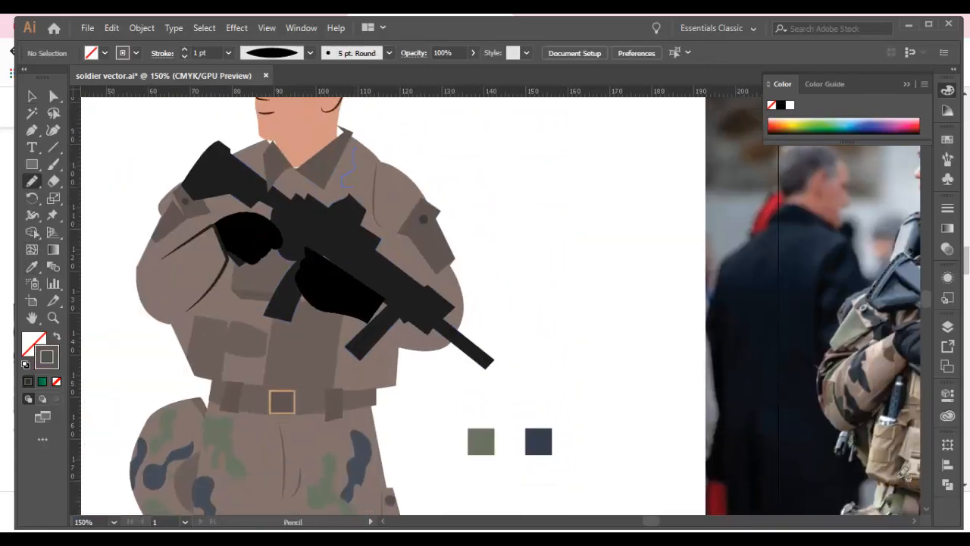
{"action": "left_click_drag", "start_coordinate": [367, 148], "coordinate": [355, 148]}
{"action": "left_click_drag", "start_coordinate": [364, 220], "coordinate": [349, 152]}
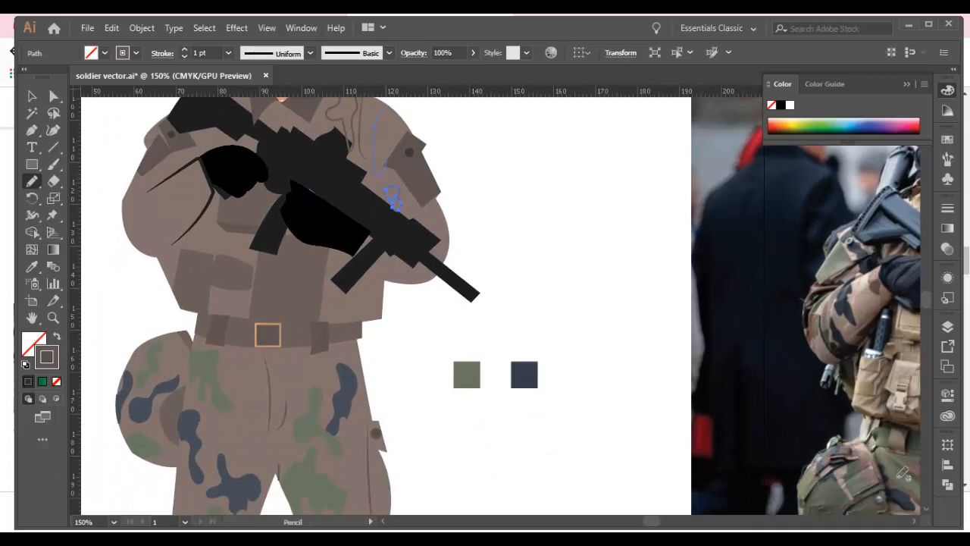
Draw more camouflage patch outlines on the left sleeve and its outer edge, the left shoulder, the belly and the lower jacket.
{"action": "mouse_move", "coordinate": [896, 476]}
{"action": "left_mouse_down"}
{"action": "mouse_move", "coordinate": [867, 394]}
{"action": "mouse_move", "coordinate": [903, 474]}
{"action": "left_mouse_up"}
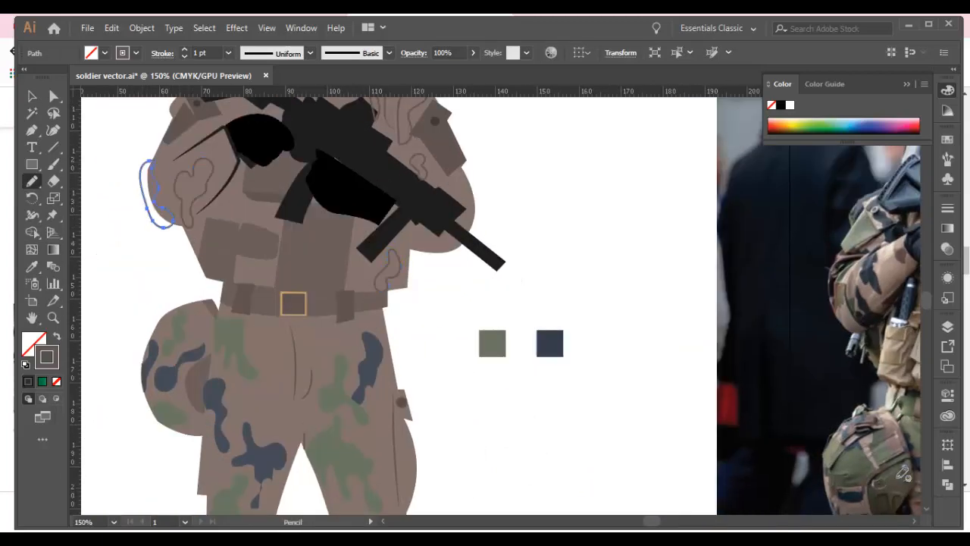
{"action": "left_click_drag", "start_coordinate": [928, 394], "coordinate": [897, 474]}
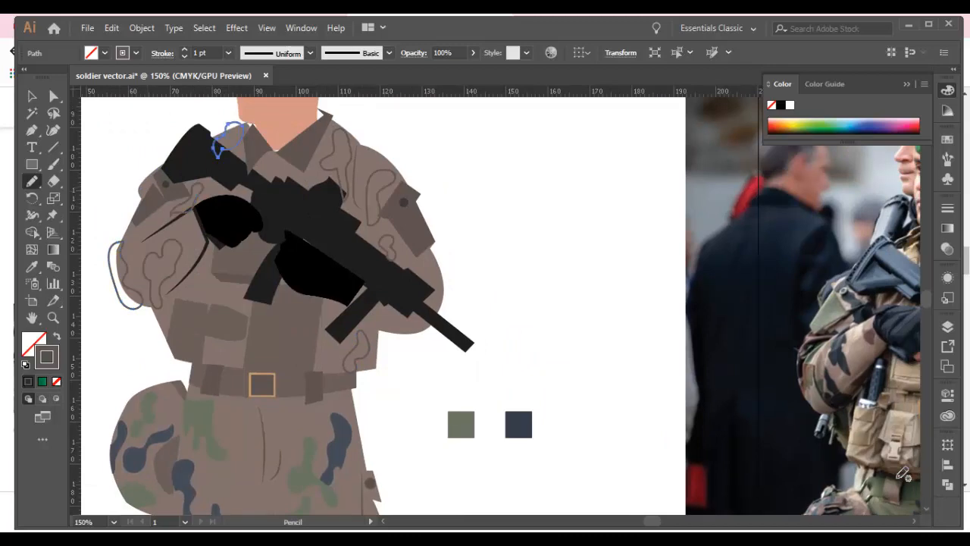
{"action": "scroll", "coordinate": [903, 474], "scroll_direction": "down", "scroll_amount": 2}
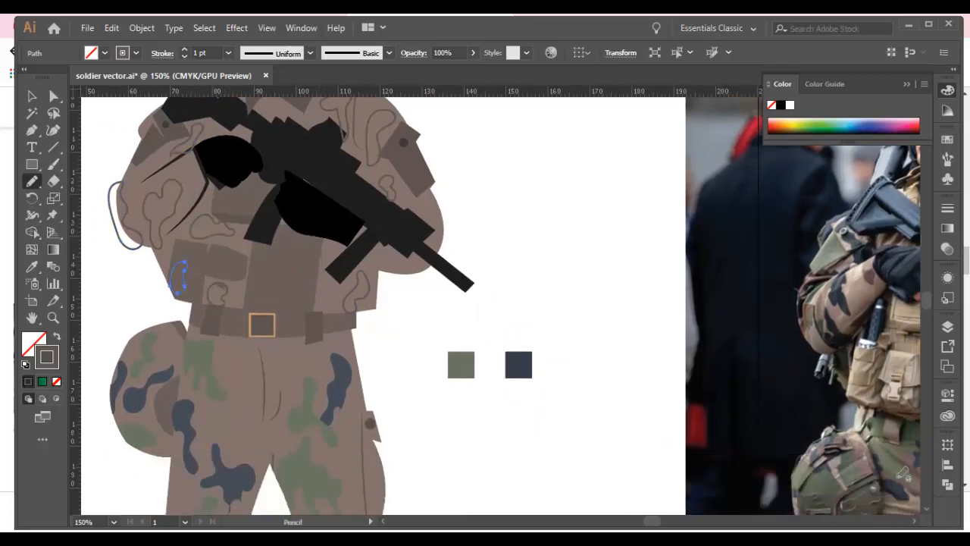
Draw a short crease line below the collar opening and give its stroke a tapered width profile.
{"action": "scroll", "coordinate": [903, 475], "scroll_direction": "up", "scroll_amount": 2}
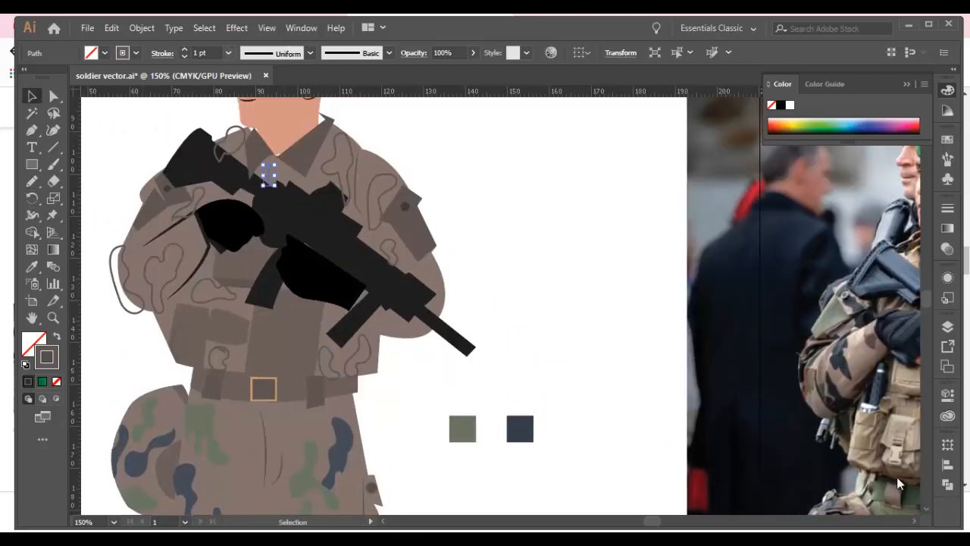
{"action": "left_click", "coordinate": [310, 53]}
{"action": "left_click", "coordinate": [266, 94]}
{"action": "left_click", "coordinate": [515, 265]}
Try to trim the patch overhanging the left sleeve's outer edge and fill it with the navy swatch colour.
{"action": "scroll", "coordinate": [500, 303], "scroll_direction": "up", "scroll_amount": 2}
{"action": "left_click", "coordinate": [139, 359]}
{"action": "left_click", "coordinate": [148, 333], "text": "shift"}
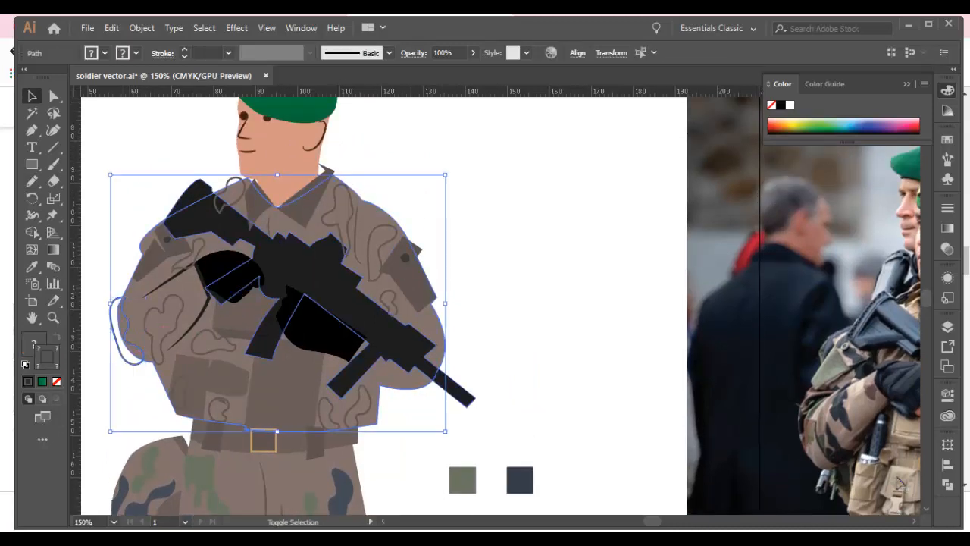
{"action": "key", "text": "shift+m"}
{"action": "key", "text": "v"}
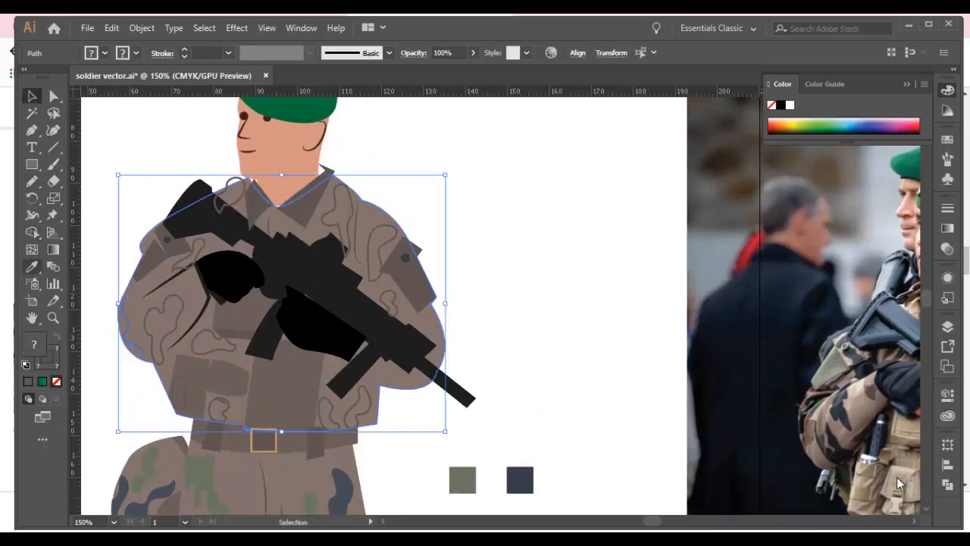
{"action": "key", "text": "i"}
{"action": "left_click", "coordinate": [520, 479]}
{"action": "key", "text": "ctrl+z"}
{"action": "key", "text": "v"}
{"action": "left_click", "coordinate": [127, 327]}
{"action": "key", "text": "i"}
{"action": "left_click", "coordinate": [519, 480]}
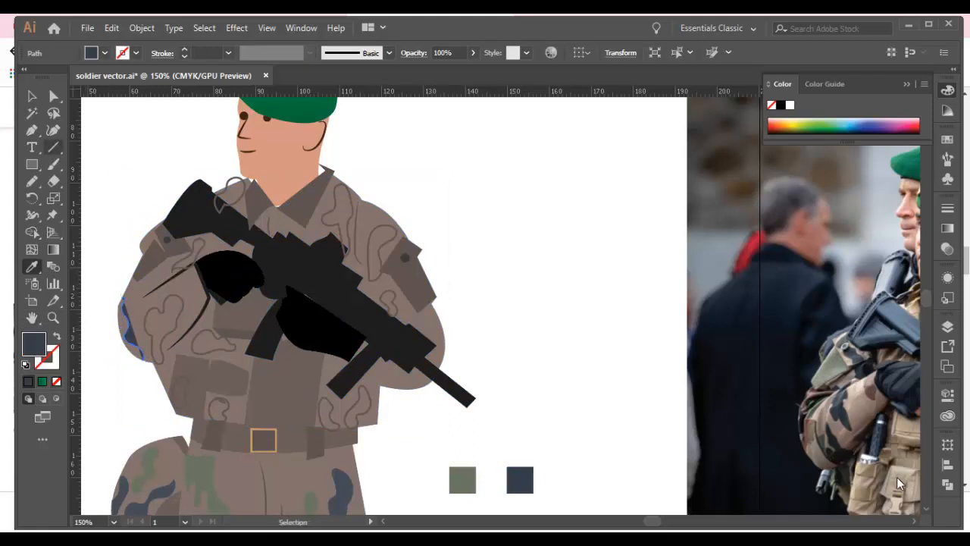
Try removing the left sleeve patch's stroke, and undo the edits back to its untrimmed outline.
{"action": "key", "text": "ctrl+z"}
{"action": "left_click_drag", "start_coordinate": [520, 480], "coordinate": [588, 415]}
{"action": "left_click", "coordinate": [588, 415], "text": "shift"}
{"action": "left_click", "coordinate": [136, 53]}
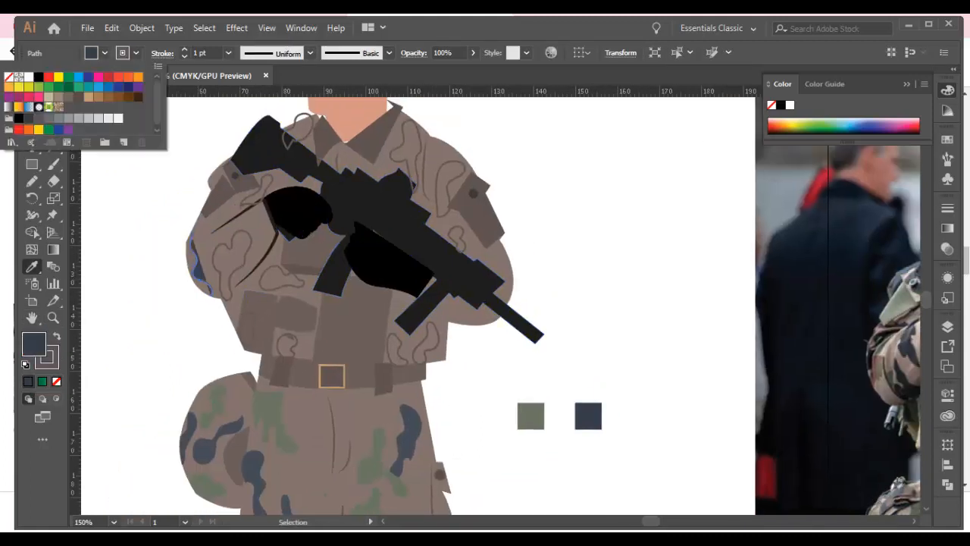
{"action": "left_click", "coordinate": [11, 78]}
{"action": "key", "text": "v"}
{"action": "left_click", "coordinate": [576, 280]}
{"action": "left_click_drag", "start_coordinate": [199, 269], "coordinate": [173, 268]}
{"action": "key", "text": "ctrl+z"}
{"action": "key", "text": "ctrl+z"}
{"action": "key", "text": "ctrl+z"}
{"action": "key", "text": "ctrl+z"}
{"action": "key", "text": "ctrl+z"}
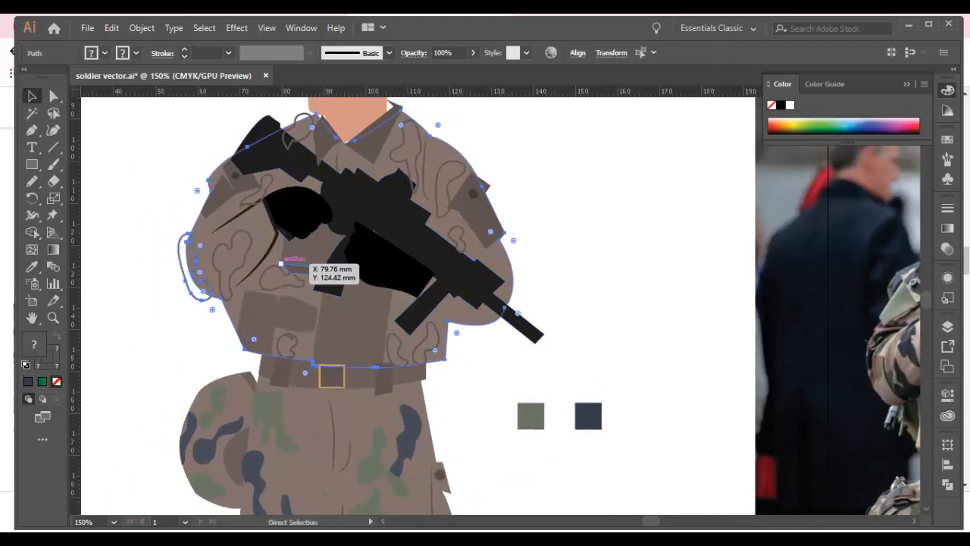
Trim the overhanging part of the left sleeve's outer patch against the jacket with the Shape Builder tool.
{"action": "left_click", "coordinate": [576, 281]}
{"action": "left_click", "coordinate": [216, 285]}
{"action": "left_click", "coordinate": [181, 261], "text": "shift"}
{"action": "key", "text": "shift+m"}
{"action": "left_click", "coordinate": [183, 259], "text": "alt"}
{"action": "key", "text": "v"}
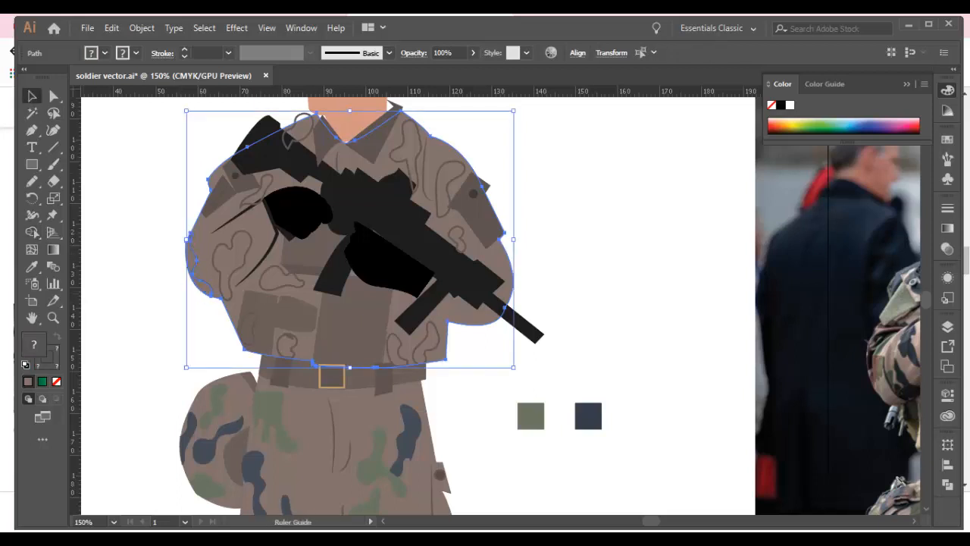
Fill the trimmed patch on the left sleeve's outer edge with the navy swatch colour.
{"action": "left_click", "coordinate": [147, 277]}
{"action": "left_click", "coordinate": [202, 280]}
{"action": "key", "text": "i"}
{"action": "left_click", "coordinate": [588, 416]}
{"action": "key", "text": "v"}
{"action": "left_click", "coordinate": [156, 271]}
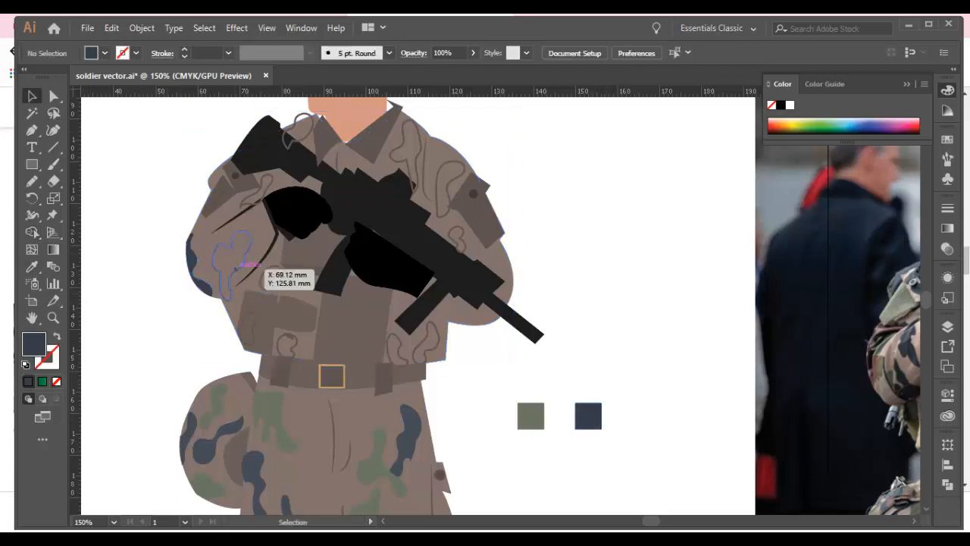
Fill the patches on the left sleeve, the right shoulder, the right arm and the lower right jacket with green.
{"action": "left_click", "coordinate": [235, 266]}
{"action": "left_click", "coordinate": [389, 350], "text": "shift"}
{"action": "left_click", "coordinate": [438, 203], "text": "shift"}
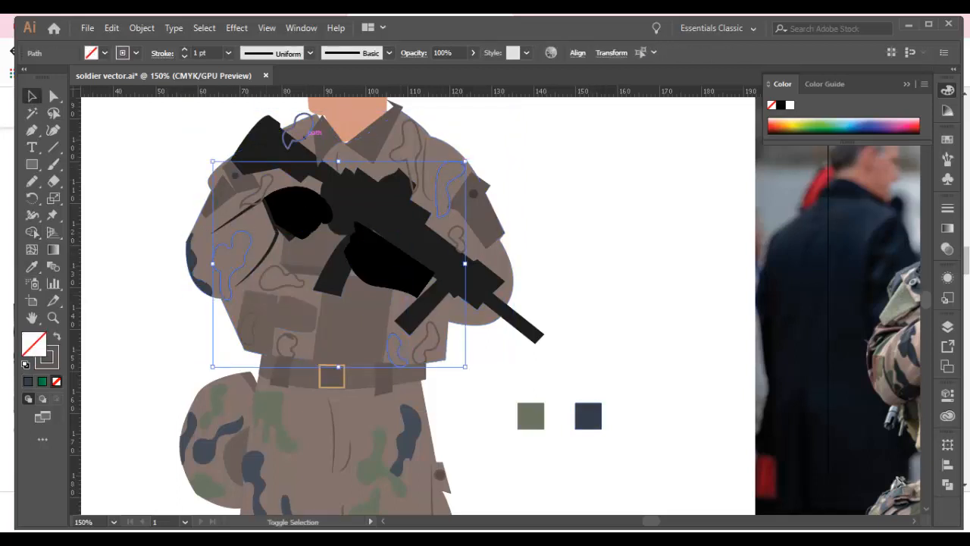
{"action": "left_click", "coordinate": [451, 237], "text": "shift"}
{"action": "key", "text": "i"}
{"action": "left_click", "coordinate": [530, 416]}
{"action": "key", "text": "v"}
{"action": "left_click", "coordinate": [496, 387]}
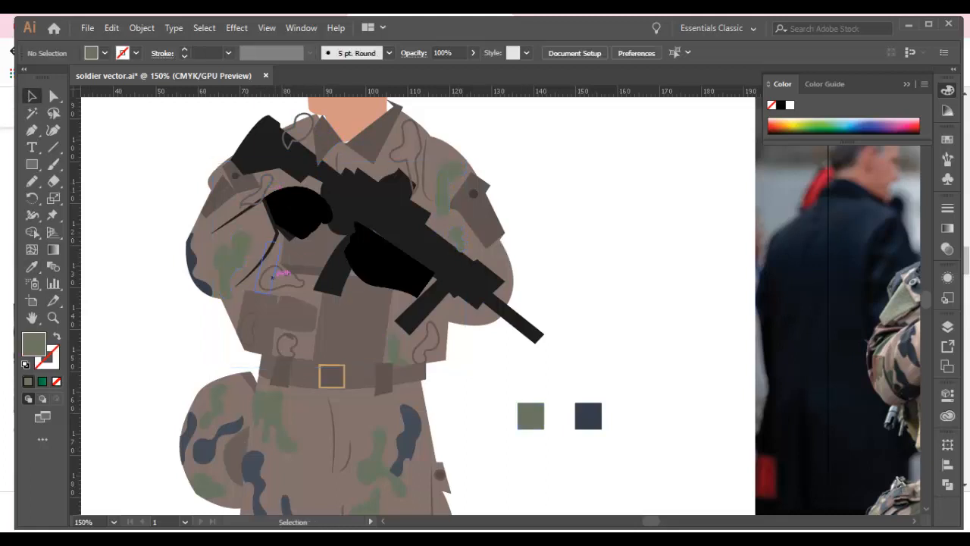
Fill the patches on the belly, left pocket, lower right jacket, left upper arm and right chest with navy.
{"action": "left_click", "coordinate": [271, 267]}
{"action": "left_click", "coordinate": [295, 286]}
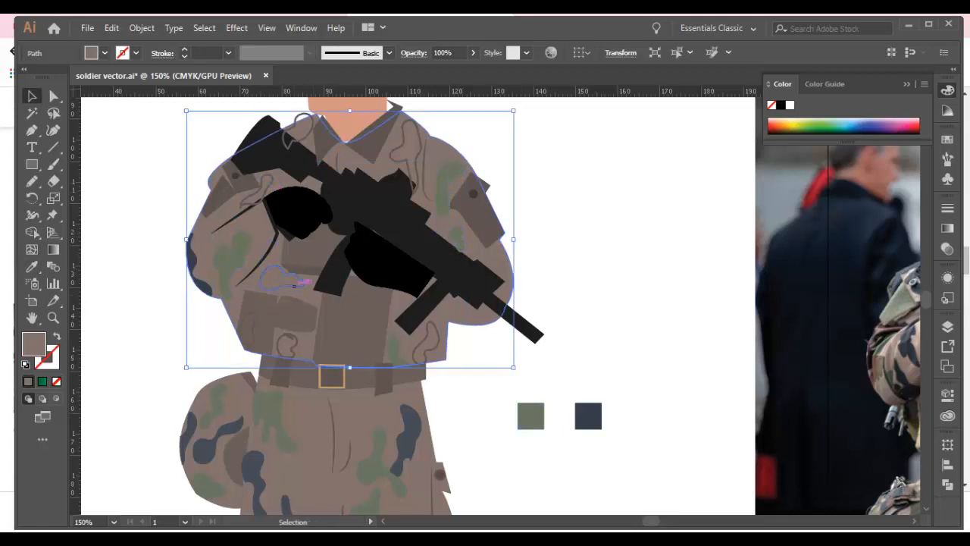
{"action": "left_click", "coordinate": [294, 285]}
{"action": "left_click", "coordinate": [293, 347], "text": "shift"}
{"action": "left_click", "coordinate": [253, 324], "text": "shift"}
{"action": "left_click", "coordinate": [252, 324], "text": "shift"}
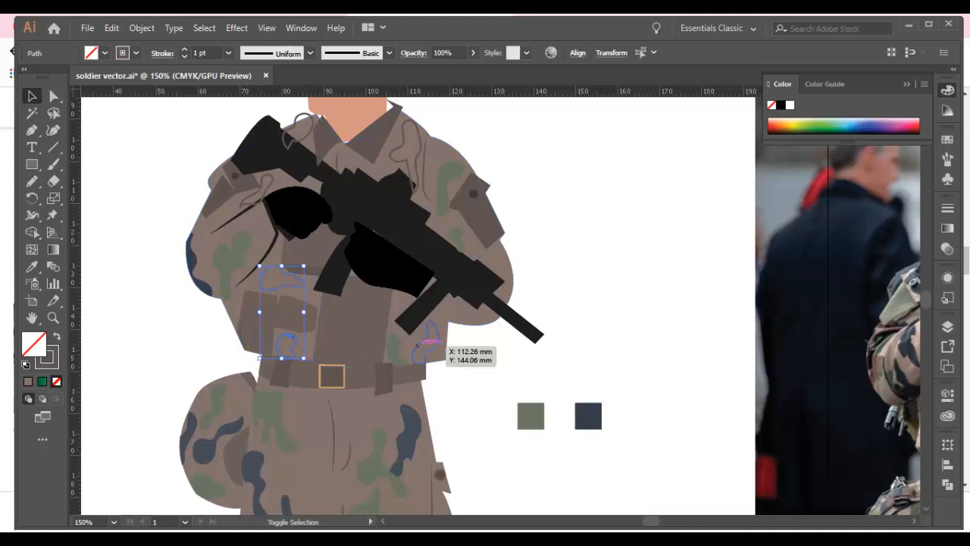
{"action": "left_click", "coordinate": [424, 346], "text": "shift"}
{"action": "left_click", "coordinate": [271, 180], "text": "shift"}
{"action": "left_click", "coordinate": [419, 139], "text": "shift"}
{"action": "key", "text": "i"}
{"action": "left_click", "coordinate": [588, 416]}
{"action": "key", "text": "v"}
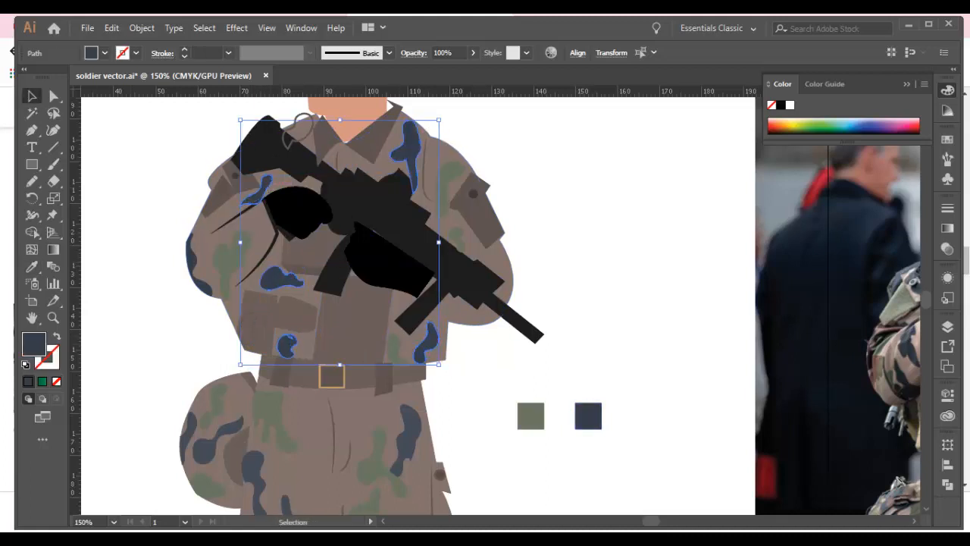
{"action": "left_click", "coordinate": [504, 371]}
Trim the camouflage patch beside the left collar to the jacket's shoulder edge with the Shape Builder tool.
{"action": "left_click", "coordinate": [312, 123]}
{"action": "left_click", "coordinate": [427, 135], "text": "shift"}
{"action": "key", "text": "shift+m"}
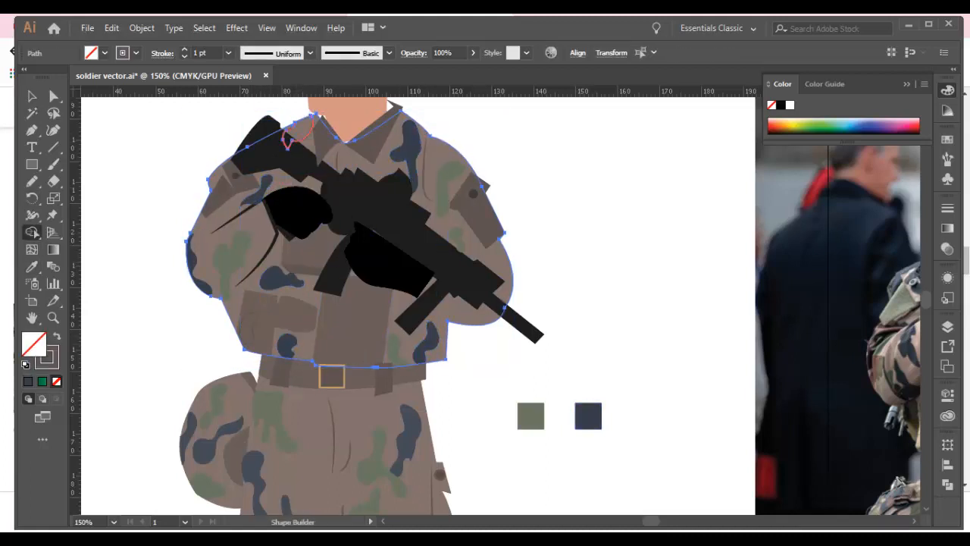
{"action": "left_click", "coordinate": [504, 371]}
Fill the trimmed left shoulder patch with the green swatch colour.
{"action": "left_click", "coordinate": [306, 136]}
{"action": "key", "text": "i"}
{"action": "left_click", "coordinate": [530, 416]}
{"action": "key", "text": "v"}
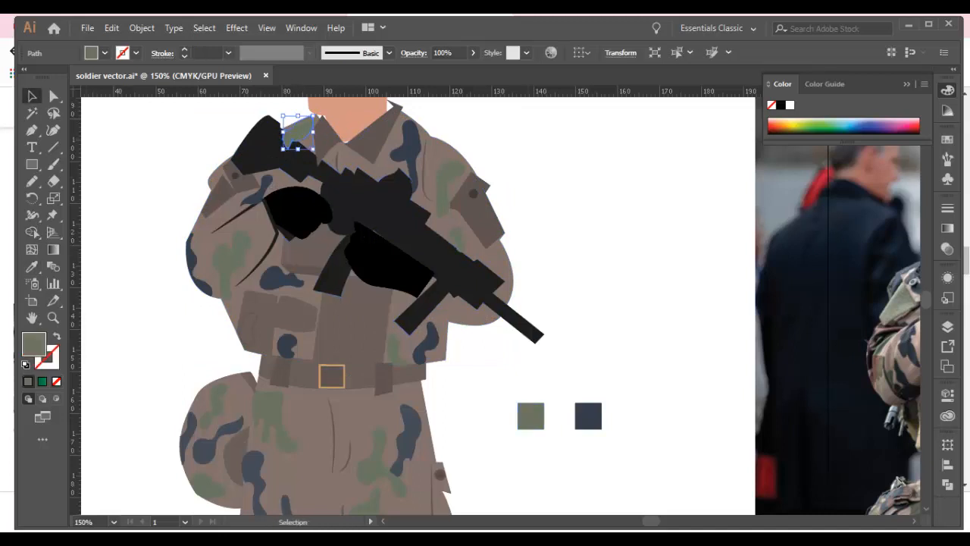
{"action": "left_click", "coordinate": [504, 371]}
Delete an excess anchor point from the green left shoulder patch and adjust its edge beside the rifle stock.
{"action": "left_click", "coordinate": [309, 138]}
{"action": "left_click", "coordinate": [302, 128]}
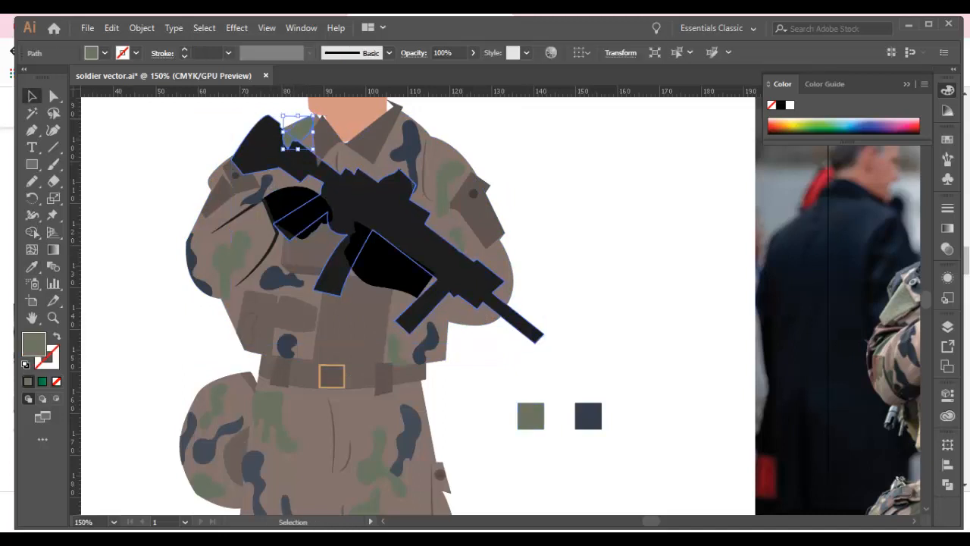
{"action": "key", "text": "ctrl+plus"}
{"action": "key", "text": "ctrl+plus"}
{"action": "key", "text": "ctrl+plus"}
{"action": "left_click_drag", "start_coordinate": [485, 341], "coordinate": [360, 316]}
{"action": "key", "text": "a"}
{"action": "left_click", "coordinate": [348, 325]}
{"action": "key", "text": "minus"}
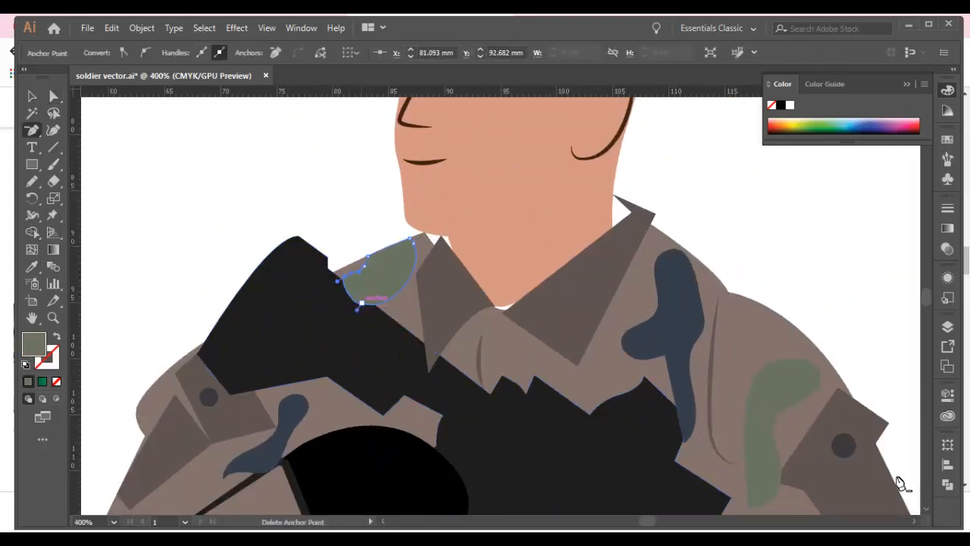
{"action": "key", "text": "a"}
{"action": "left_click_drag", "start_coordinate": [426, 270], "coordinate": [431, 275]}
{"action": "left_click", "coordinate": [306, 151]}
{"action": "left_click_drag", "start_coordinate": [522, 477], "coordinate": [461, 128]}
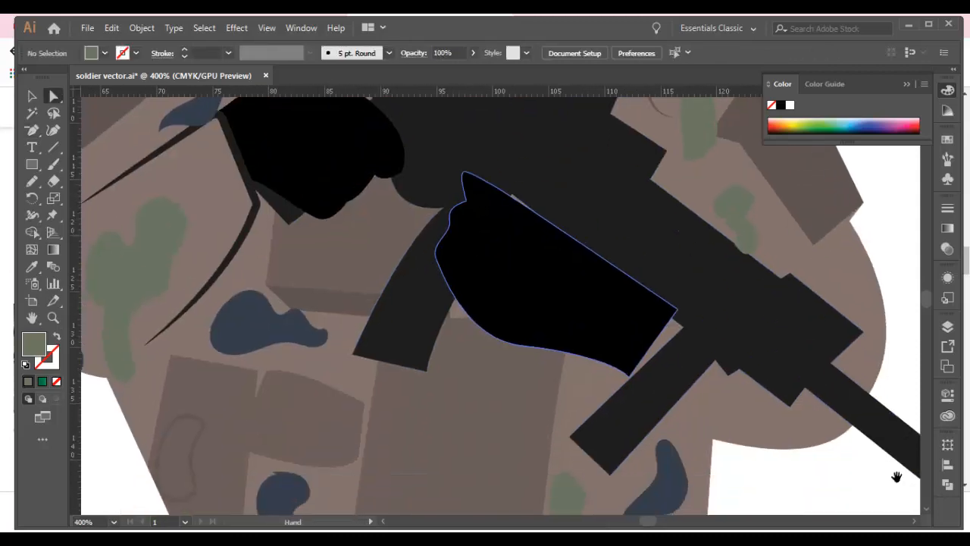
Fill the outlined camouflage patch on the vest's left pouch with a sampled swatch, trying navy and settling on green.
{"action": "left_click_drag", "start_coordinate": [515, 303], "coordinate": [483, 224]}
{"action": "left_click", "coordinate": [165, 334]}
{"action": "key", "text": "ctrl+minus"}
{"action": "key", "text": "ctrl+minus"}
{"action": "key", "text": "ctrl+minus"}
{"action": "key", "text": "ctrl+minus"}
{"action": "key", "text": "i"}
{"action": "left_click", "coordinate": [717, 363]}
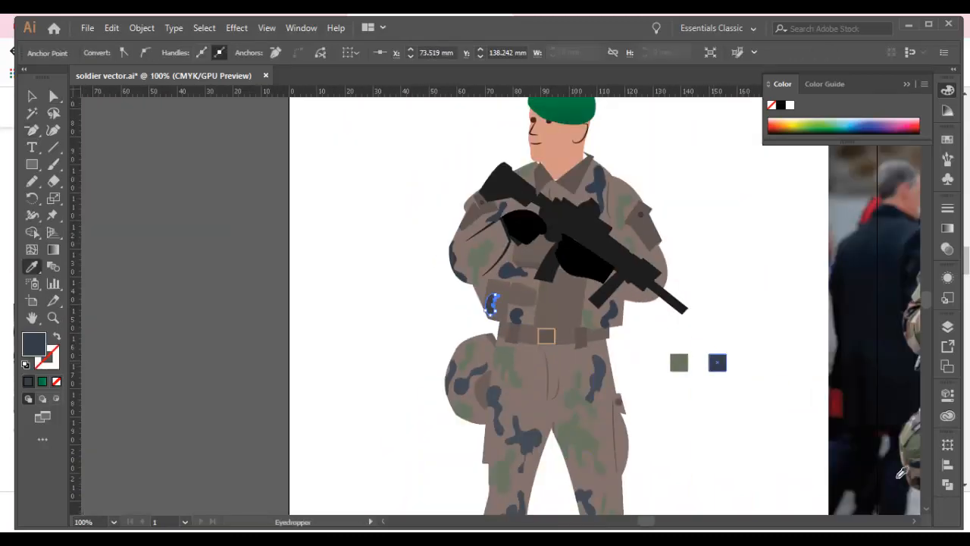
{"action": "left_click", "coordinate": [378, 303]}
Fill the narrow tapered shape on the vest beside the left forearm with the dark grey swatch.
{"action": "left_click", "coordinate": [503, 264]}
{"action": "left_click", "coordinate": [104, 53]}
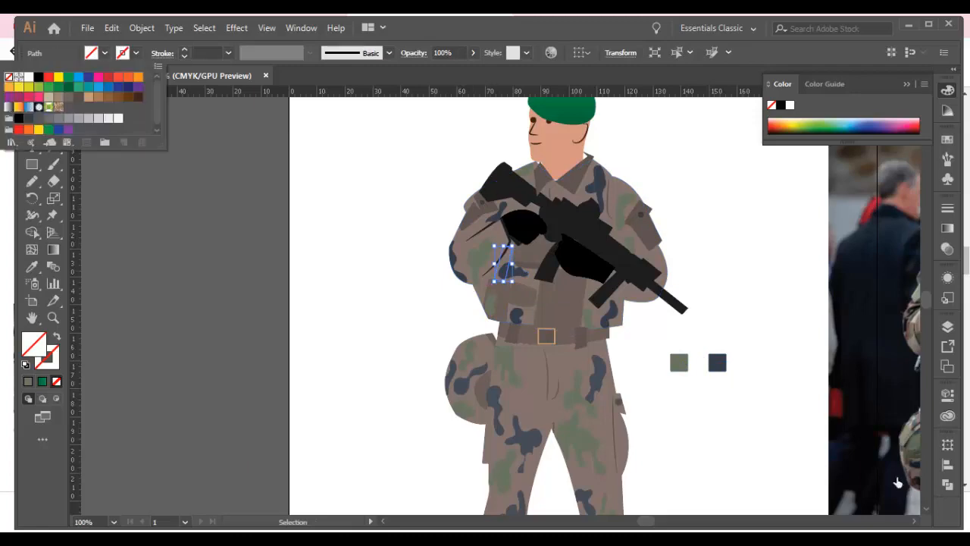
{"action": "left_click", "coordinate": [33, 117]}
{"action": "left_click", "coordinate": [378, 250]}
Draw a freehand camouflage patch on the trousers' right thigh pocket and fill it with the navy swatch colour.
{"action": "left_click_drag", "start_coordinate": [900, 483], "coordinate": [720, 428]}
{"action": "key", "text": "ctrl+plus"}
{"action": "key", "text": "ctrl+plus"}
{"action": "key", "text": "ctrl+minus"}
{"action": "key", "text": "ctrl+minus"}
{"action": "key", "text": "n"}
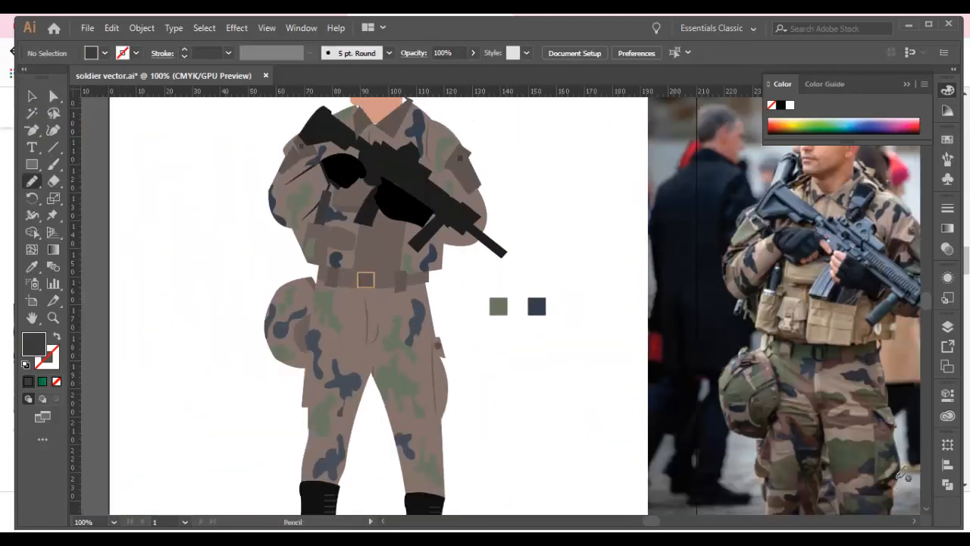
{"action": "left_click_drag", "start_coordinate": [439, 377], "coordinate": [434, 374]}
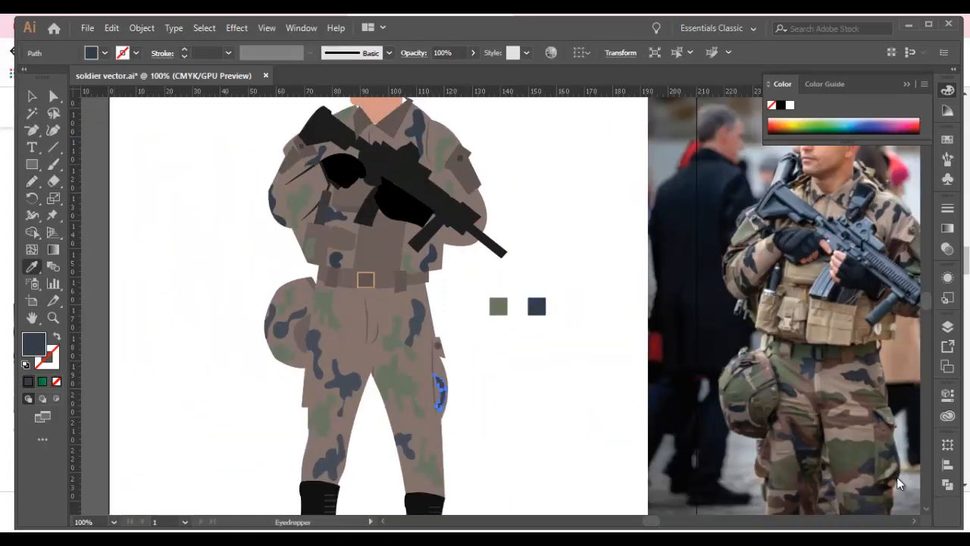
{"action": "key", "text": "v"}
{"action": "left_click", "coordinate": [899, 484]}
Draw a curved camouflage patch on the right elbow above the rifle barrel, fill it with navy and fine-tune its placement.
{"action": "key", "text": "ctrl+minus"}
{"action": "key", "text": "ctrl+minus"}
{"action": "key", "text": "plus"}
{"action": "key", "text": "v"}
{"action": "key", "text": "ctrl+plus"}
{"action": "key", "text": "ctrl+plus"}
{"action": "key", "text": "ctrl+plus"}
{"action": "left_click_drag", "start_coordinate": [892, 474], "coordinate": [812, 545]}
{"action": "left_click", "coordinate": [379, 292]}
{"action": "key", "text": "n"}
{"action": "left_click_drag", "start_coordinate": [385, 301], "coordinate": [387, 306]}
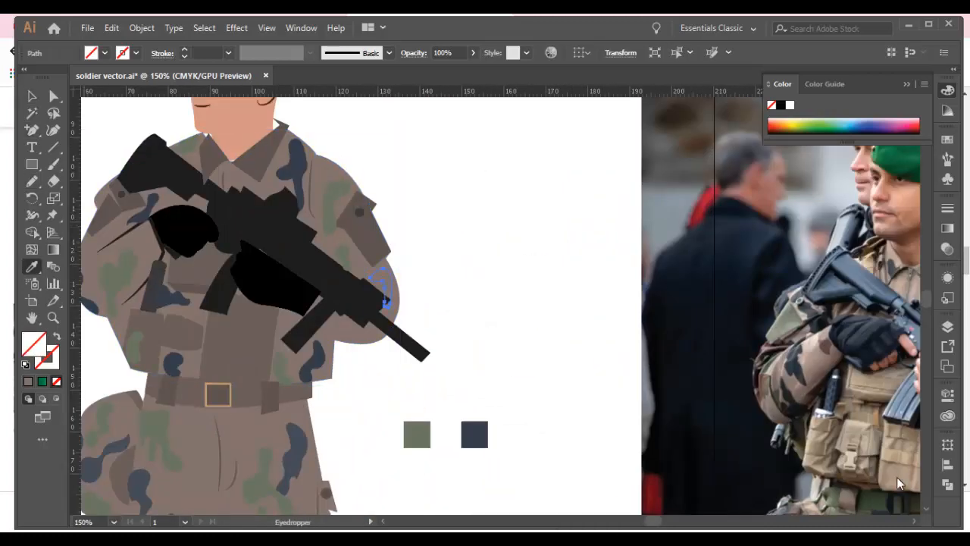
{"action": "left_click", "coordinate": [474, 434]}
{"action": "key", "text": "v"}
{"action": "left_click_drag", "start_coordinate": [363, 273], "coordinate": [363, 274]}
{"action": "left_click", "coordinate": [462, 284]}
{"action": "left_click_drag", "start_coordinate": [385, 277], "coordinate": [384, 275]}
{"action": "left_click", "coordinate": [462, 284]}
Move the reference photo off the artboard and delete the green and navy swatch squares beside the soldier.
{"action": "key", "text": "ctrl+minus"}
{"action": "key", "text": "ctrl+minus"}
{"action": "key", "text": "ctrl+minus"}
{"action": "left_click", "coordinate": [640, 340]}
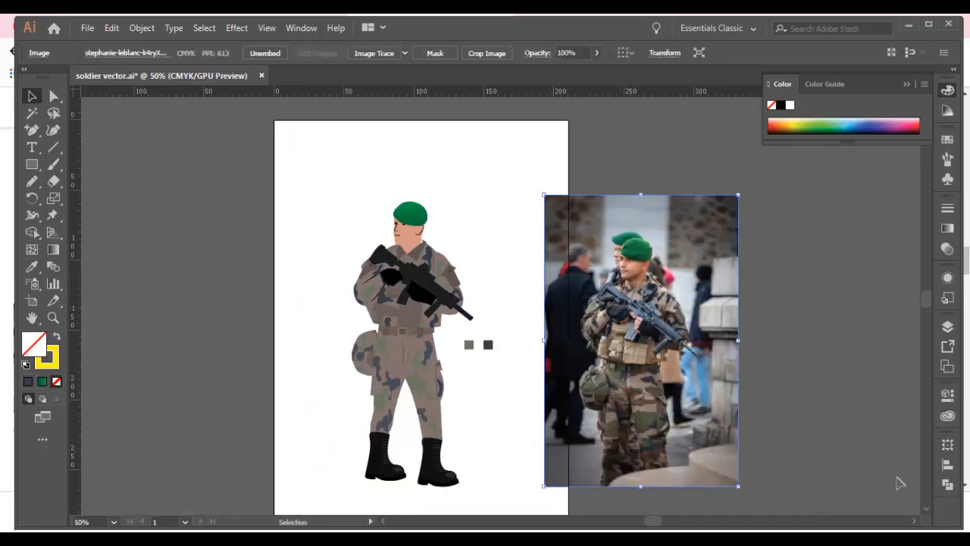
{"action": "left_click_drag", "start_coordinate": [640, 341], "coordinate": [692, 296]}
{"action": "left_click_drag", "start_coordinate": [456, 332], "coordinate": [503, 358]}
{"action": "key", "text": "Delete"}
Enlarge the soldier above the boots slightly, nudge it left and remove the reference photo.
{"action": "left_click_drag", "start_coordinate": [316, 171], "coordinate": [516, 427]}
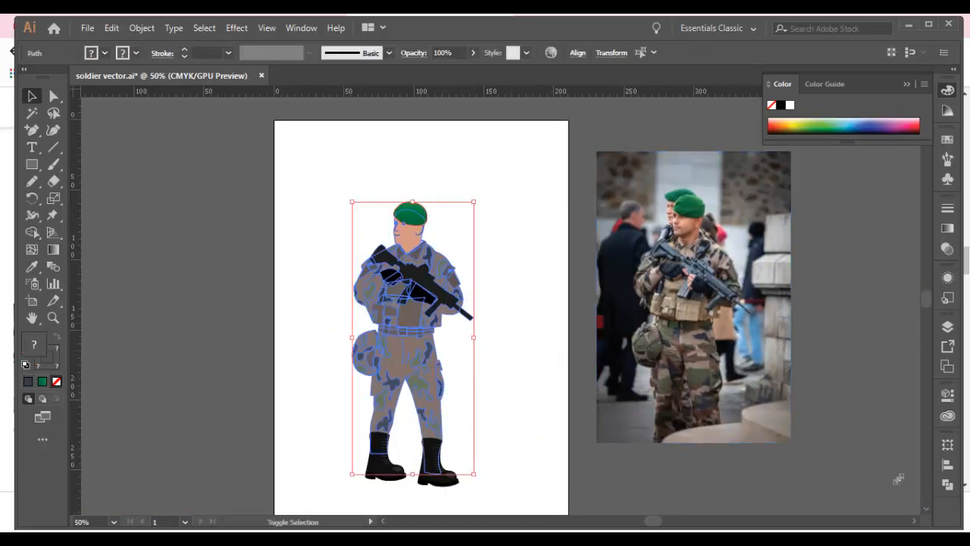
{"action": "left_click_drag", "start_coordinate": [473, 202], "coordinate": [478, 190]}
{"action": "key", "text": "Left"}
{"action": "key", "text": "Left"}
{"action": "left_click", "coordinate": [523, 258]}
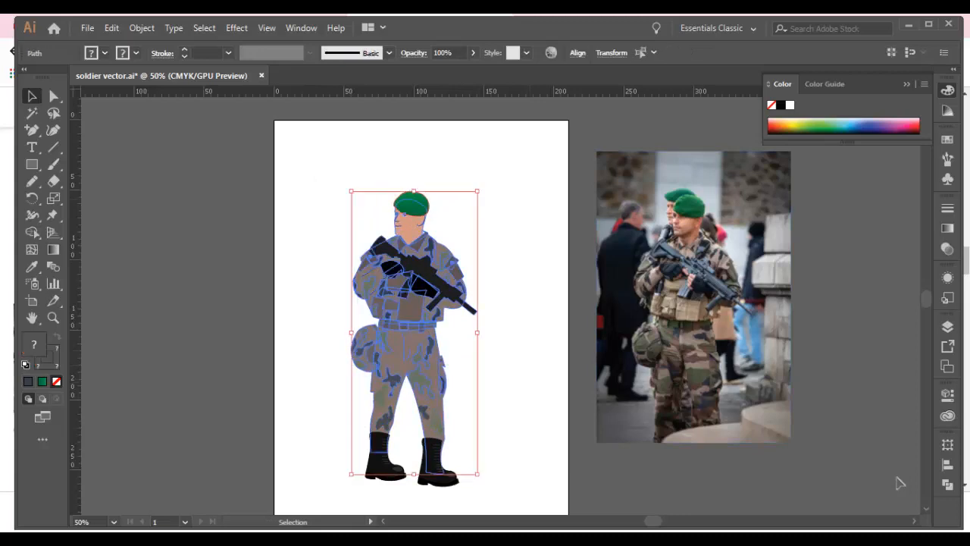
{"action": "scroll", "coordinate": [899, 483], "scroll_direction": "down", "scroll_amount": 3}
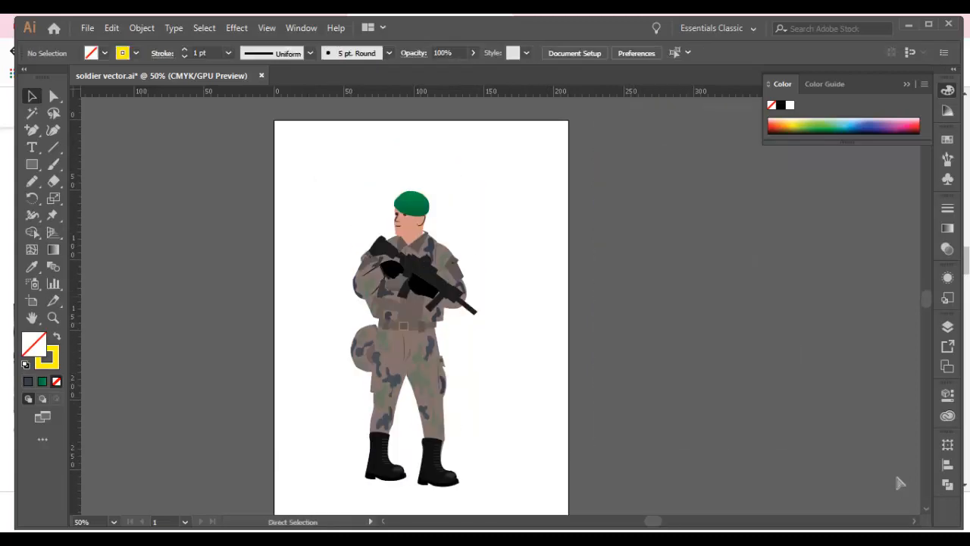
Draw a closed curved highlight sliver about 40 mm long along the rifle body with the Pen tool.
{"action": "scroll", "coordinate": [396, 254], "scroll_direction": "up", "scroll_amount": 4}
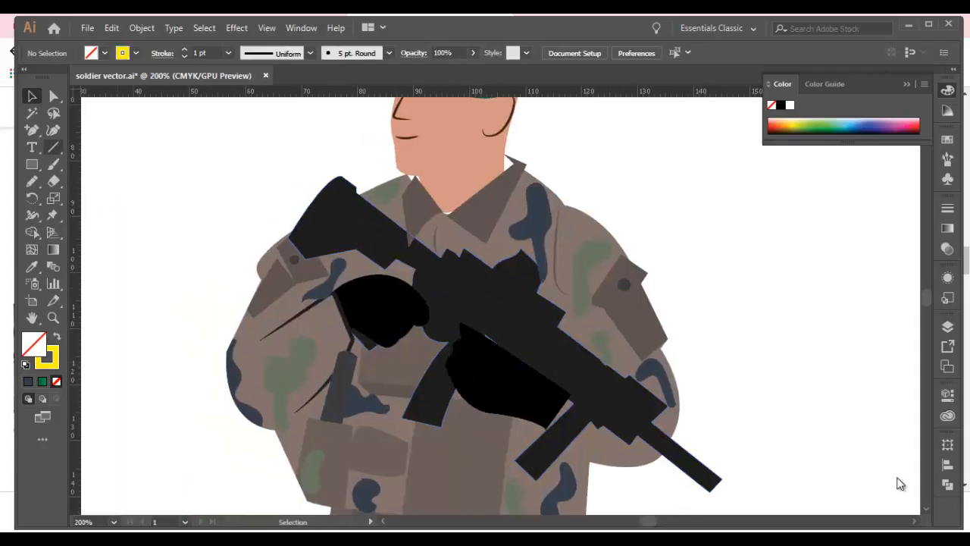
{"action": "right_click", "coordinate": [32, 131]}
{"action": "left_click", "coordinate": [98, 131]}
{"action": "left_click", "coordinate": [456, 270]}
{"action": "left_click_drag", "start_coordinate": [635, 401], "coordinate": [690, 447]}
{"action": "left_click", "coordinate": [634, 401]}
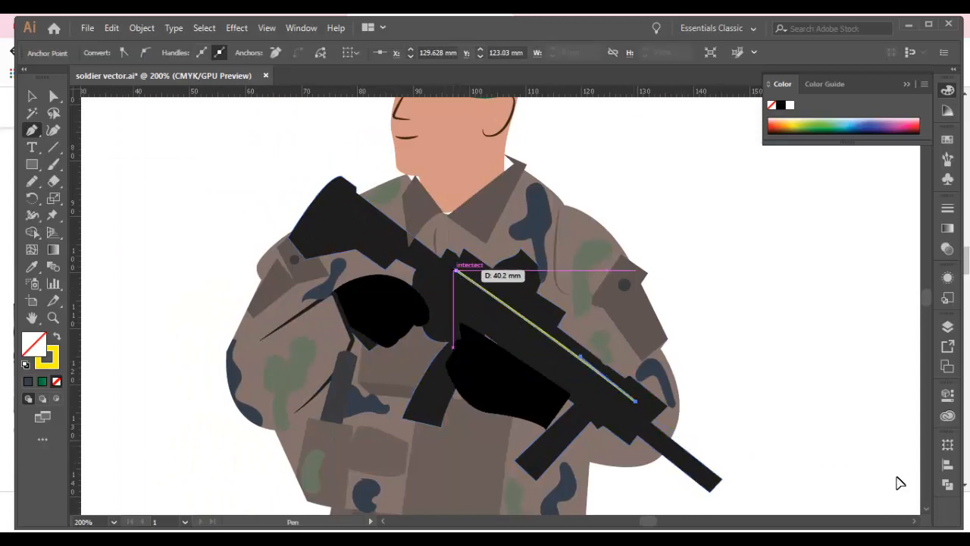
{"action": "left_click_drag", "start_coordinate": [456, 271], "coordinate": [395, 203]}
Remove the highlight's yellow outline and fill it with the grey 444444.
{"action": "left_click", "coordinate": [32, 96]}
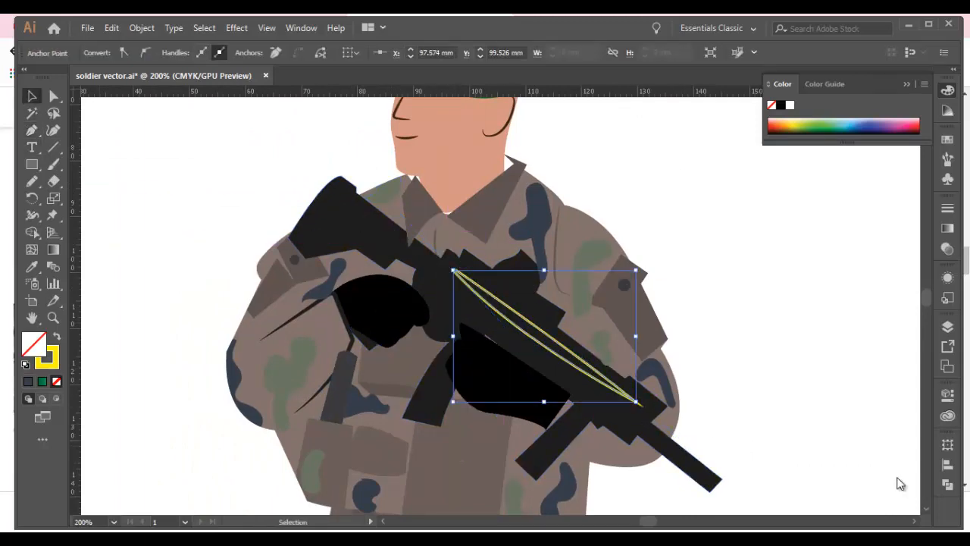
{"action": "left_click", "coordinate": [56, 381]}
{"action": "left_click", "coordinate": [32, 343]}
{"action": "left_click", "coordinate": [32, 267]}
{"action": "left_click", "coordinate": [341, 227]}
{"action": "double_click", "coordinate": [34, 344]}
{"action": "type", "text": "444444"}
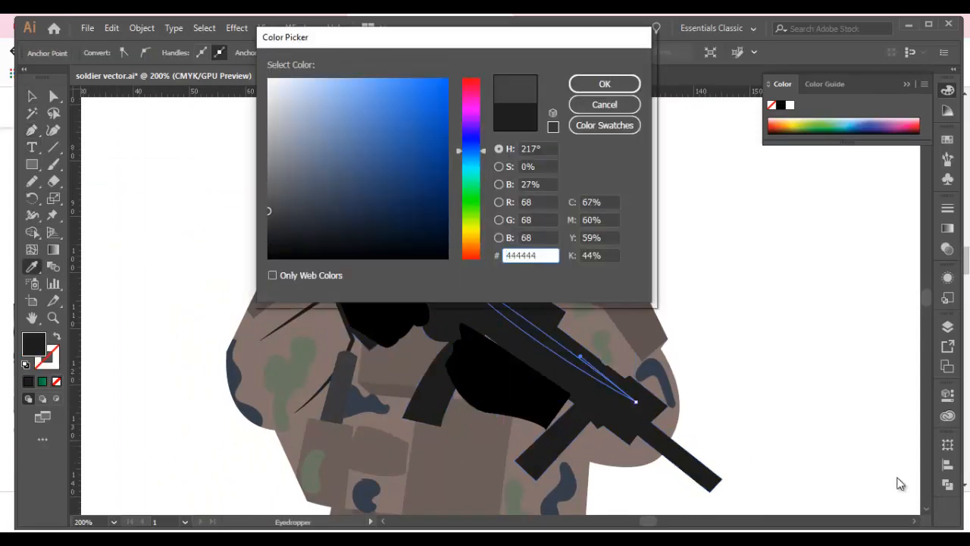
{"action": "key", "text": "Return"}
Set the rifle highlight's opacity to 50%.
{"action": "left_click", "coordinate": [32, 96]}
{"action": "left_click", "coordinate": [443, 53]}
{"action": "type", "text": "50"}
{"action": "key", "text": "Return"}
{"action": "left_click", "coordinate": [899, 483]}
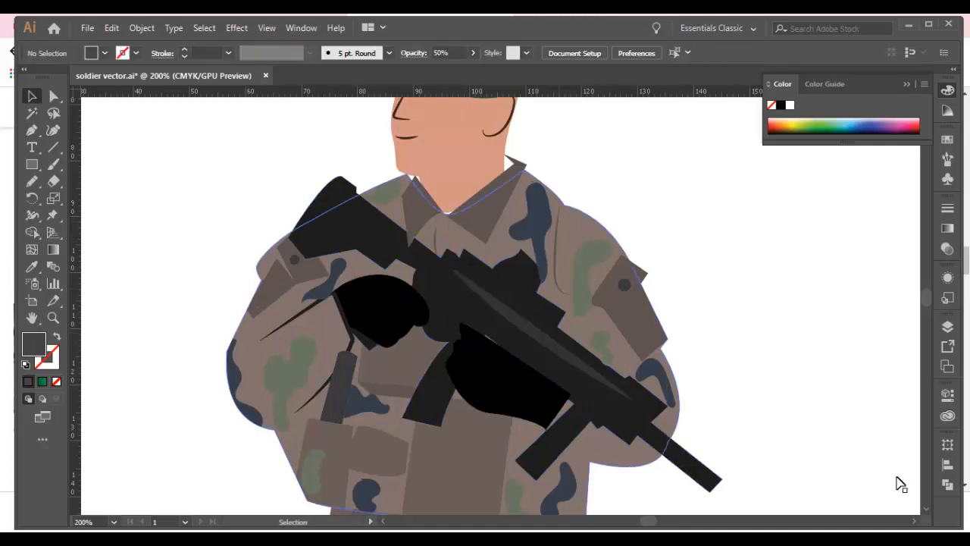
Lower the rifle highlight's opacity to 30%.
{"action": "left_click", "coordinate": [539, 338]}
{"action": "left_click", "coordinate": [443, 53]}
{"action": "type", "text": "30"}
{"action": "key", "text": "Return"}
{"action": "left_click", "coordinate": [899, 483]}
Reduce the rifle highlight's opacity to 10% and save the document.
{"action": "scroll", "coordinate": [456, 212], "scroll_direction": "down", "scroll_amount": 3}
{"action": "left_click", "coordinate": [459, 234]}
{"action": "left_click", "coordinate": [443, 53]}
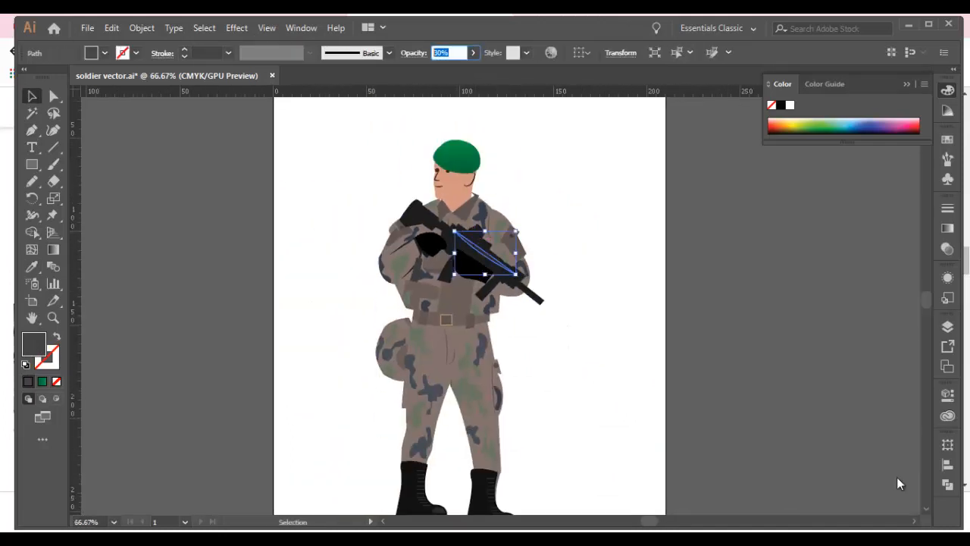
{"action": "type", "text": "10"}
{"action": "key", "text": "Return"}
{"action": "left_click", "coordinate": [899, 484]}
{"action": "key", "text": "ctrl+s"}
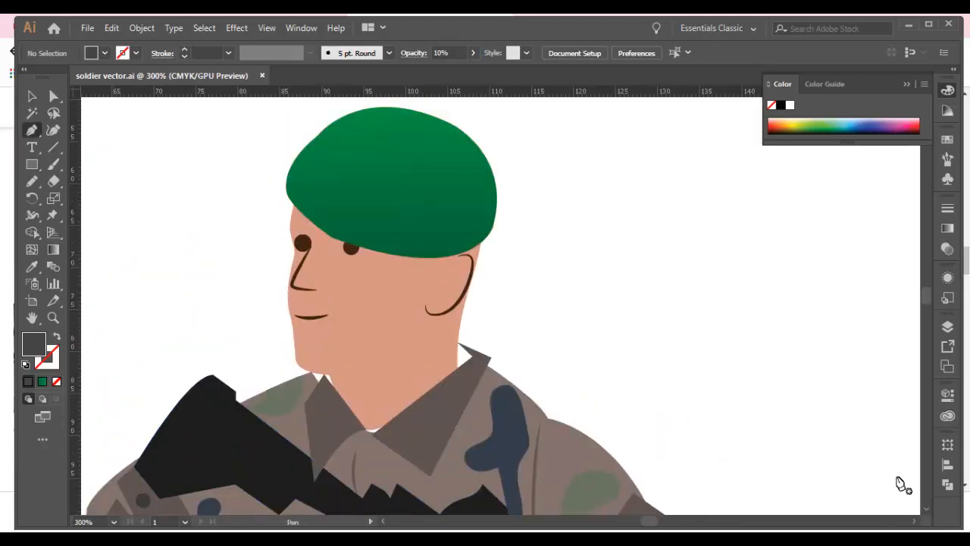
Draw a short curved eyebrow above the soldier's left eye with the Pen tool.
{"action": "left_click", "coordinate": [291, 228]}
{"action": "left_click_drag", "start_coordinate": [310, 229], "coordinate": [330, 234]}
{"action": "left_click", "coordinate": [310, 229]}
{"action": "left_click", "coordinate": [291, 229]}
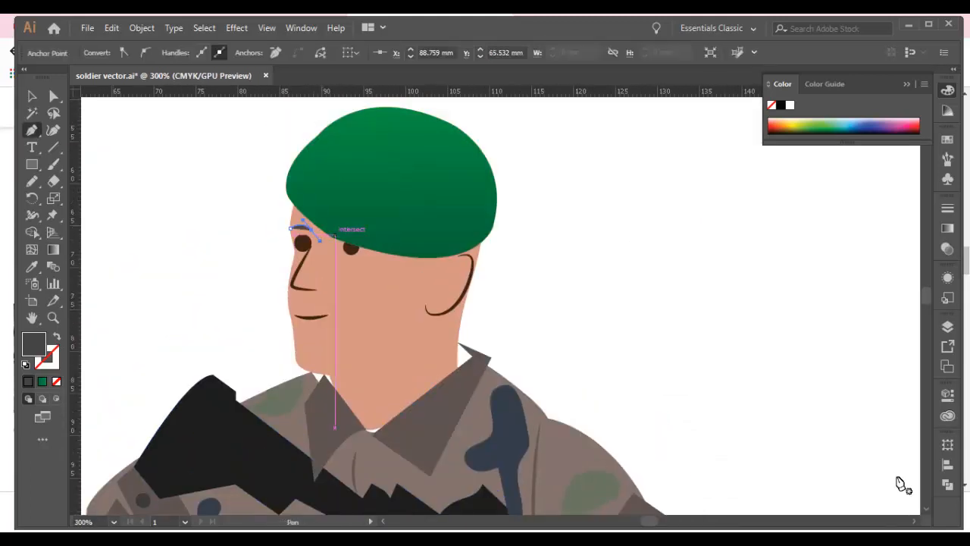
Give the eyebrow a dark brown stroke with no fill and a width profile tapered at both ends.
{"action": "key", "text": "v"}
{"action": "left_click", "coordinate": [105, 54]}
{"action": "left_click", "coordinate": [139, 97]}
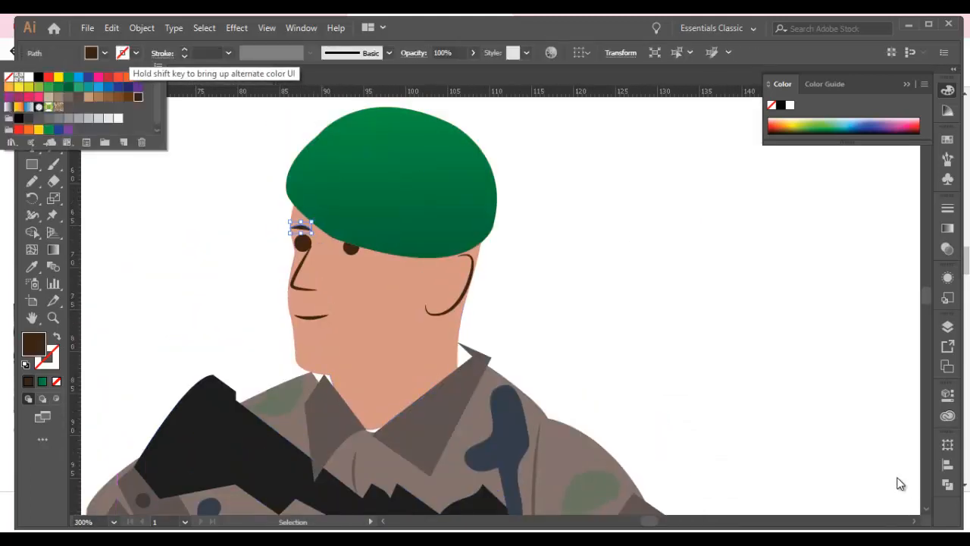
{"action": "left_click", "coordinate": [134, 53]}
{"action": "left_click", "coordinate": [139, 97]}
{"action": "left_click", "coordinate": [105, 53]}
{"action": "left_click", "coordinate": [10, 77]}
{"action": "left_click", "coordinate": [310, 53]}
{"action": "left_click", "coordinate": [267, 95]}
{"action": "left_click", "coordinate": [576, 303]}
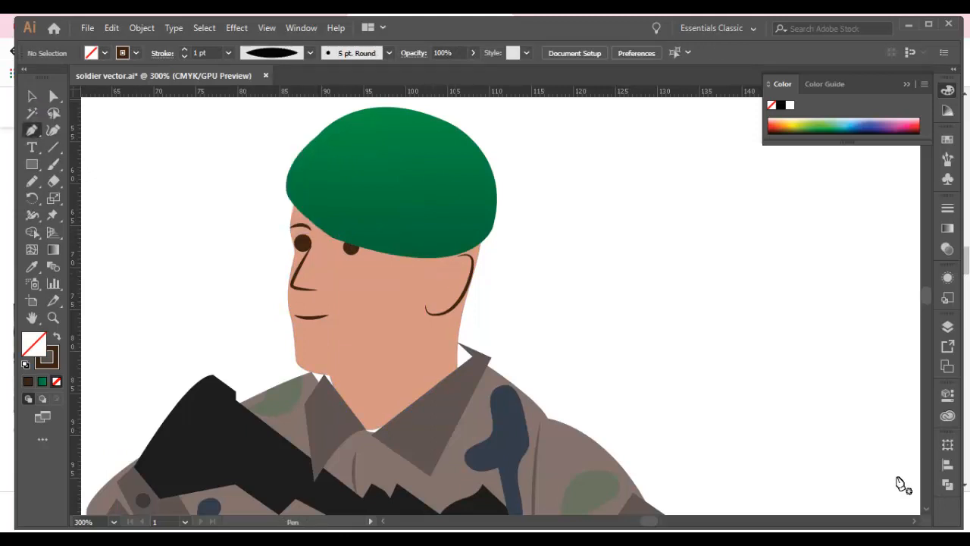
Draw a short curved inner-ear line, adjust its placement and apply the width profile tapered at both ends.
{"action": "left_click", "coordinate": [449, 268]}
{"action": "mouse_move", "coordinate": [446, 290]}
{"action": "left_mouse_down"}
{"action": "mouse_move", "coordinate": [437, 295]}
{"action": "mouse_move", "coordinate": [449, 267]}
{"action": "mouse_move", "coordinate": [449, 279]}
{"action": "left_mouse_up"}
{"action": "left_click", "coordinate": [440, 301]}
{"action": "key", "text": "v"}
{"action": "left_click", "coordinate": [583, 331]}
{"action": "left_click", "coordinate": [453, 282]}
{"action": "left_click_drag", "start_coordinate": [447, 288], "coordinate": [450, 282]}
{"action": "left_click", "coordinate": [310, 53]}
{"action": "left_click", "coordinate": [267, 94]}
{"action": "left_click", "coordinate": [576, 303]}
Enlarge the green beret slightly from its upper corner and save the document.
{"action": "key", "text": "ctrl+minus"}
{"action": "key", "text": "ctrl+minus"}
{"action": "key", "text": "ctrl+minus"}
{"action": "left_click_drag", "start_coordinate": [485, 338], "coordinate": [443, 261]}
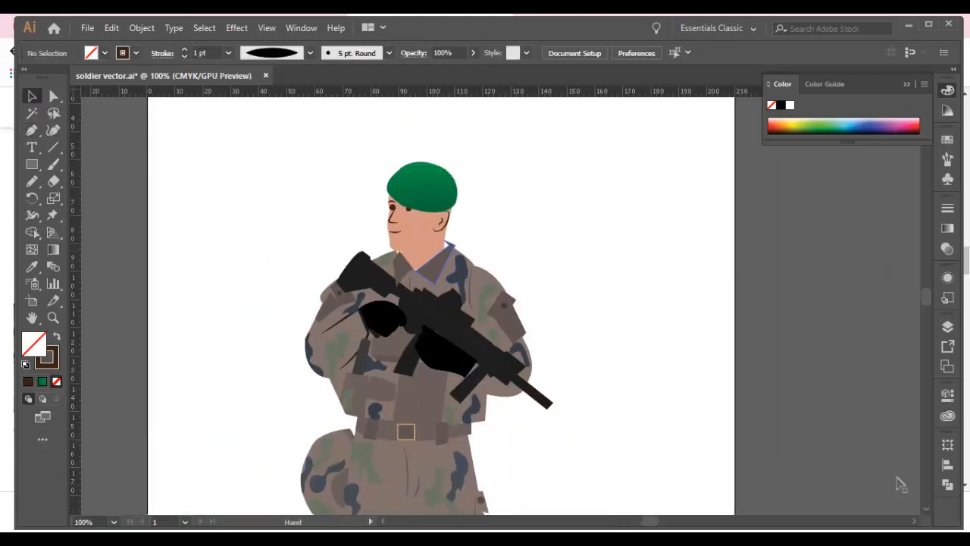
{"action": "left_click", "coordinate": [422, 188]}
{"action": "left_click_drag", "start_coordinate": [457, 161], "coordinate": [460, 157]}
{"action": "left_click", "coordinate": [530, 190]}
{"action": "scroll", "coordinate": [500, 304], "scroll_direction": "down", "scroll_amount": 2}
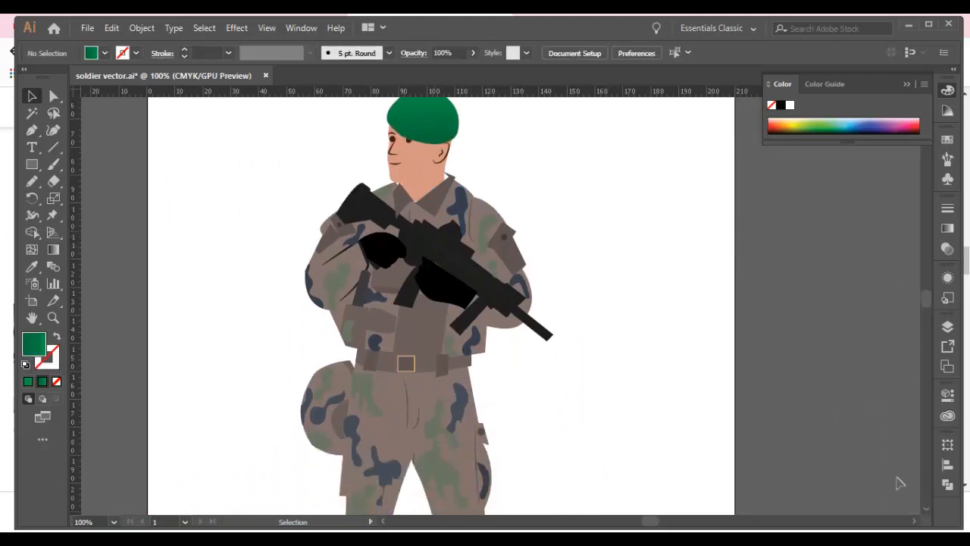
{"action": "key", "text": "ctrl+minus"}
{"action": "key", "text": "ctrl+minus"}
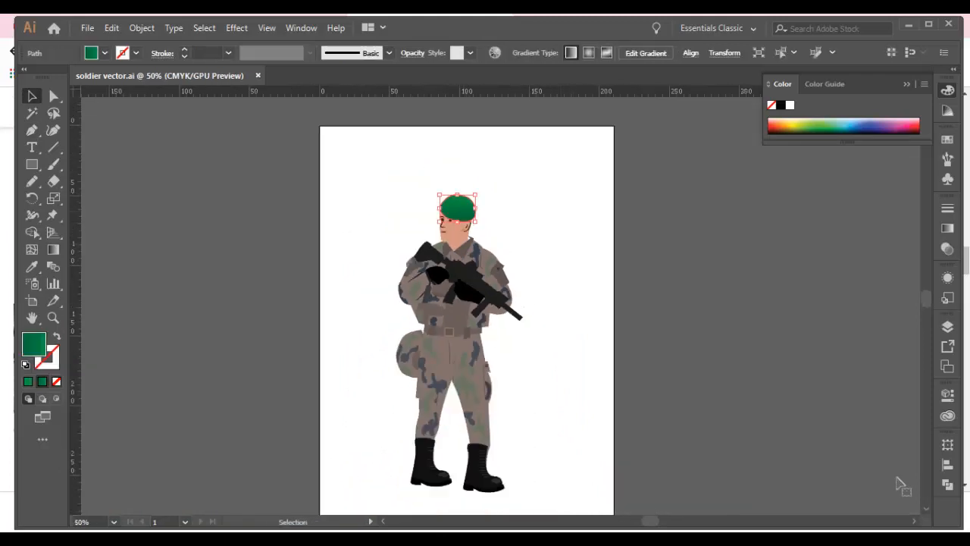
Darken the colour of the beret gradient's 0% stop to a deeper green.
{"action": "scroll", "coordinate": [900, 482], "scroll_direction": "down", "scroll_amount": 2}
{"action": "key", "text": "ctrl+a"}
{"action": "key", "text": "ctrl+z"}
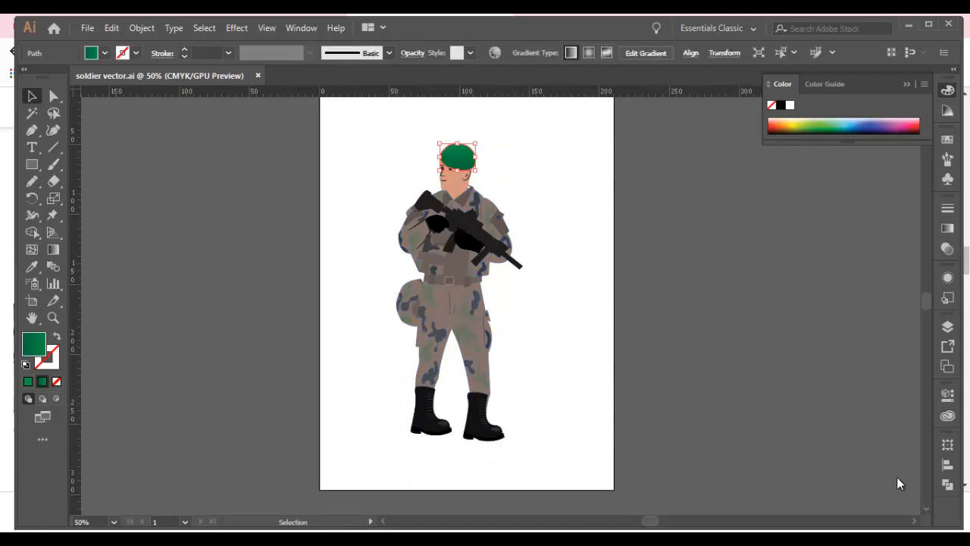
{"action": "left_click", "coordinate": [947, 228]}
{"action": "left_click", "coordinate": [780, 336]}
{"action": "left_click", "coordinate": [782, 362]}
{"action": "double_click", "coordinate": [33, 344]}
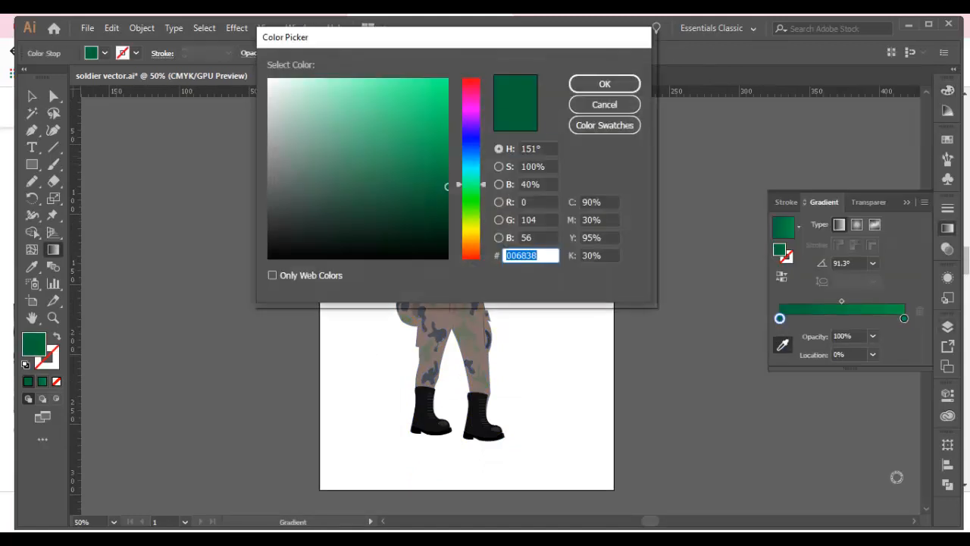
{"action": "left_click", "coordinate": [446, 212]}
{"action": "key", "text": "Return"}
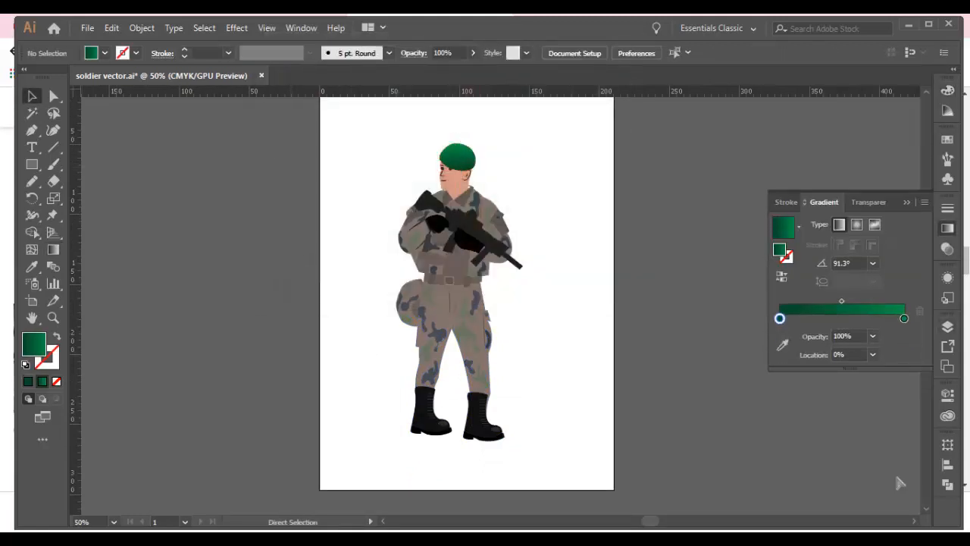